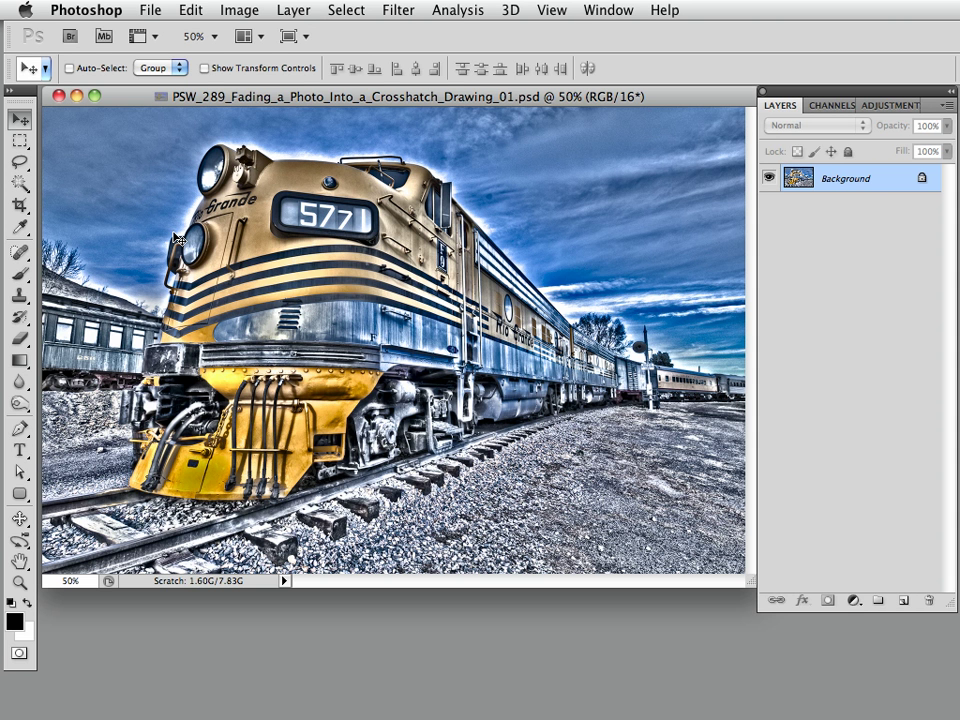
{"action": "left_click", "coordinate": [239, 10]}
{"action": "mouse_move", "coordinate": [246, 70]}
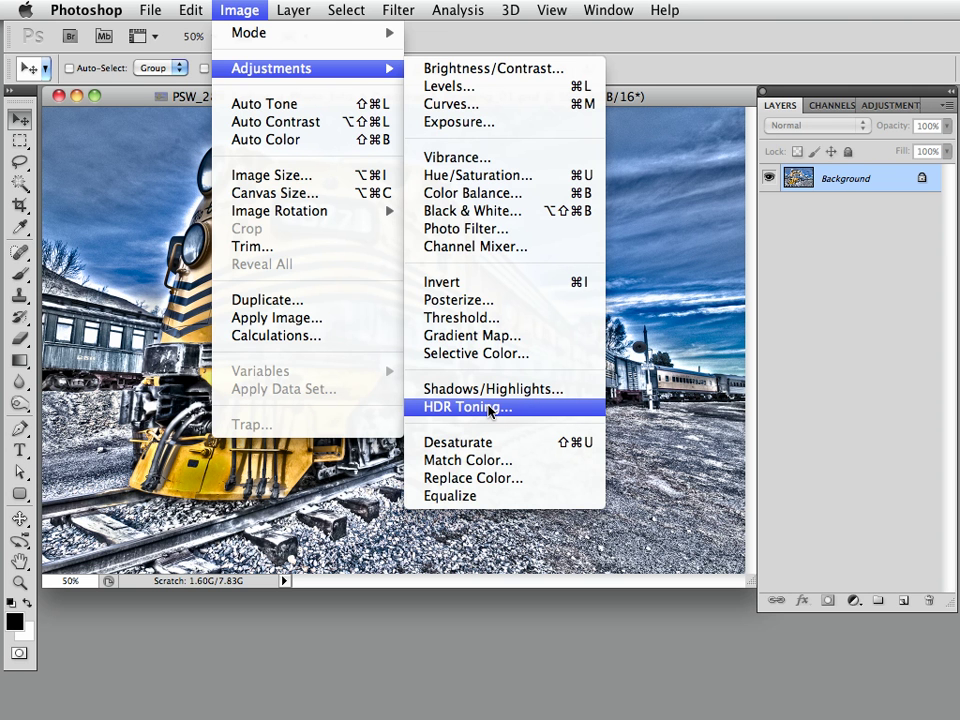
{"action": "left_click", "coordinate": [240, 12]}
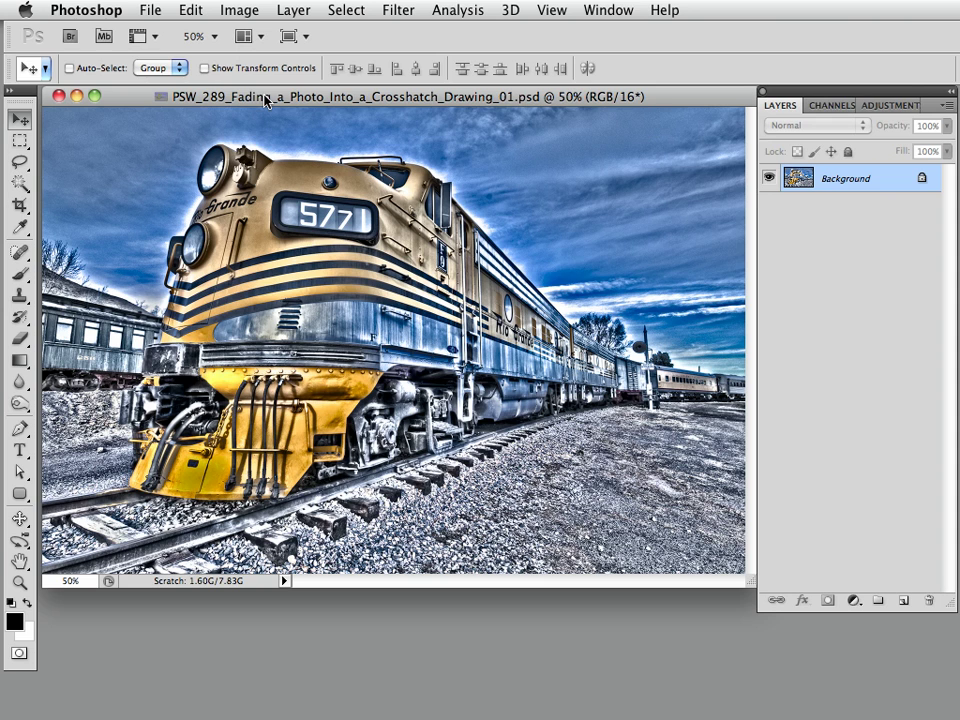
- Switch to Safari and open the filter library on the Filter Forge website
{"action": "key", "text": "super+h"}
{"action": "mouse_move", "coordinate": [2, 188]}
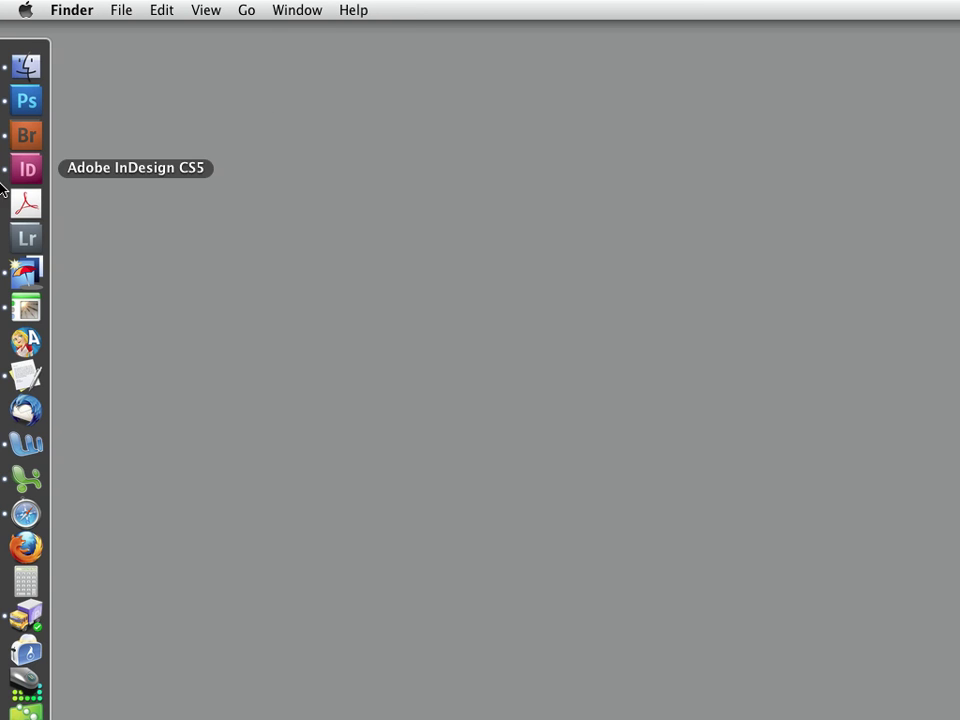
{"action": "left_click", "coordinate": [26, 512]}
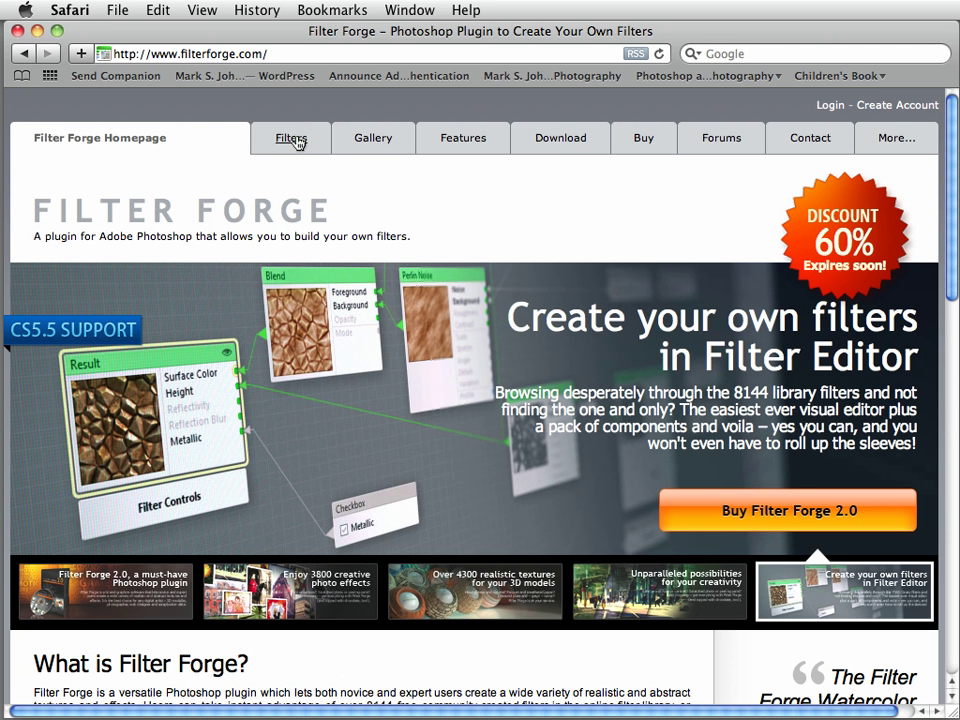
{"action": "left_click", "coordinate": [292, 140]}
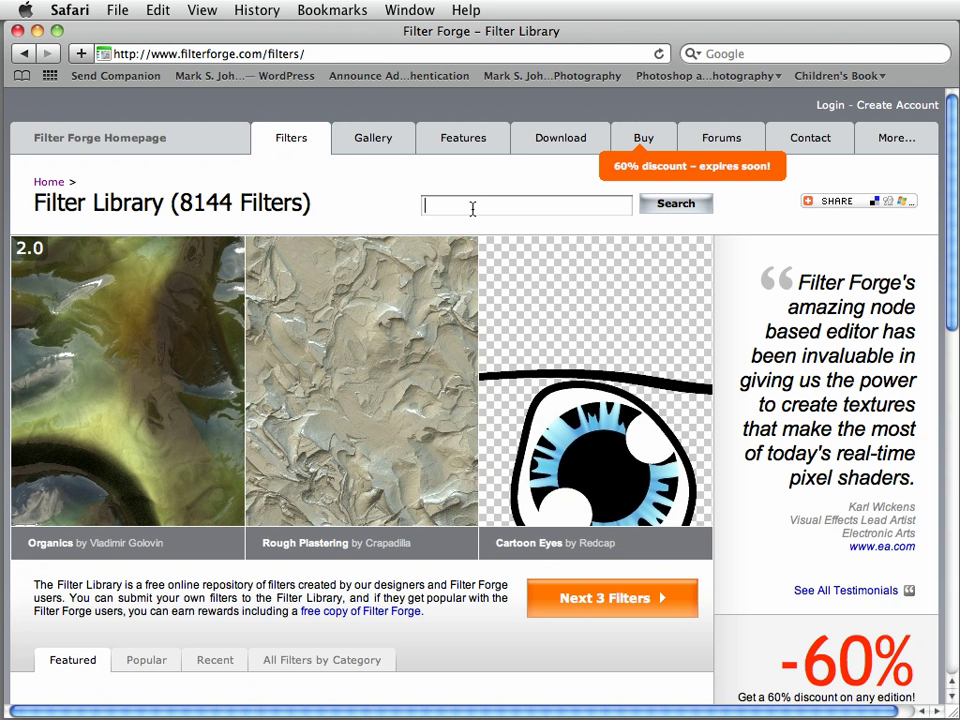
- Search the filter library for "watercolor painting" and open the Watercolor Painting effect in Filter Forge
{"action": "type", "text": "watercolor painting"}
{"action": "left_click", "coordinate": [666, 205]}
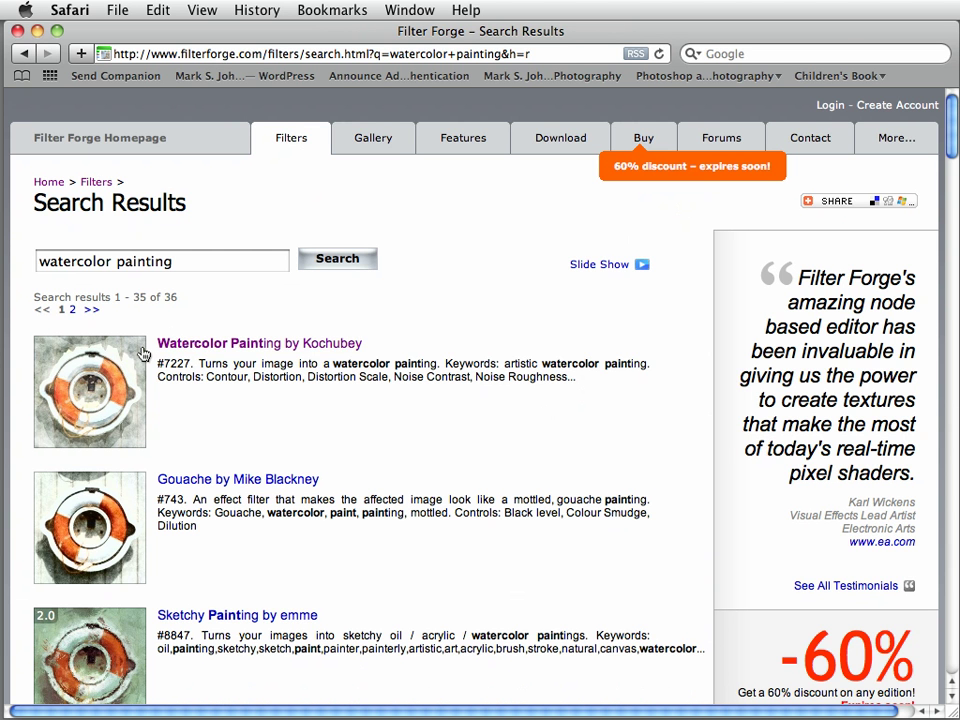
{"action": "left_click", "coordinate": [217, 344]}
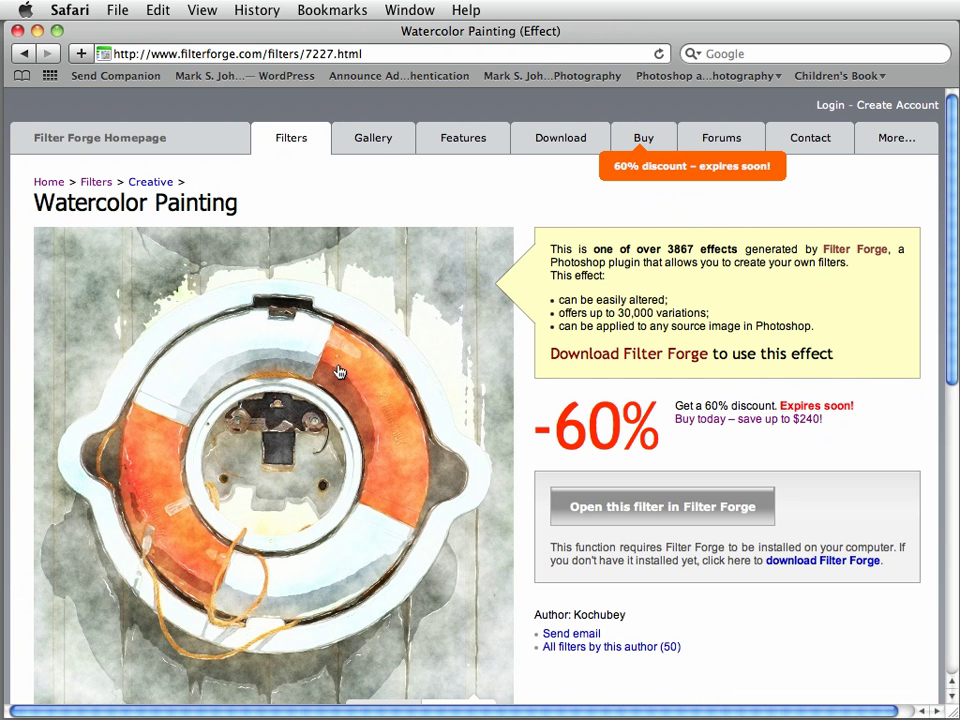
{"action": "left_click", "coordinate": [632, 508]}
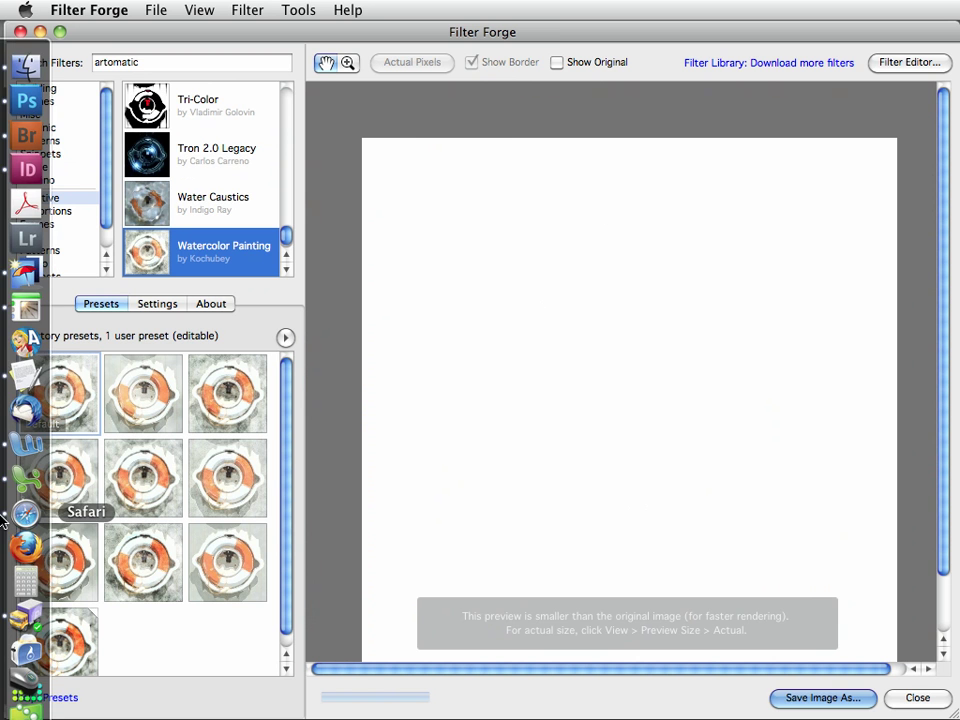
- Return to Safari, search the filter library for "crosshatch drawing" and open the Crosshatch Drawing effect in Filter Forge
{"action": "left_click", "coordinate": [25, 514]}
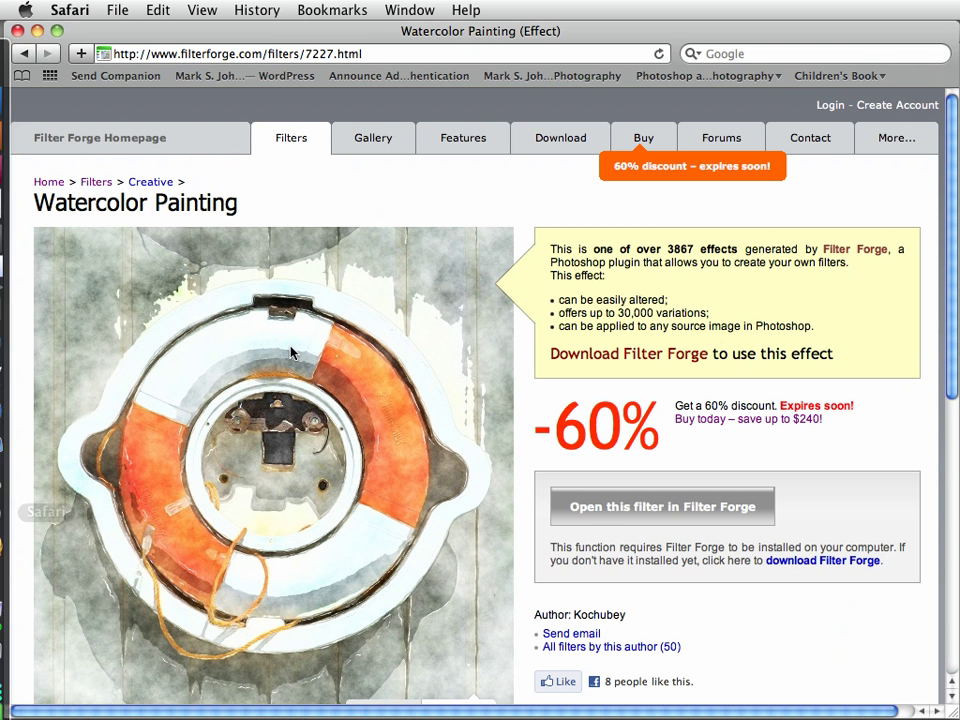
{"action": "left_click", "coordinate": [290, 143]}
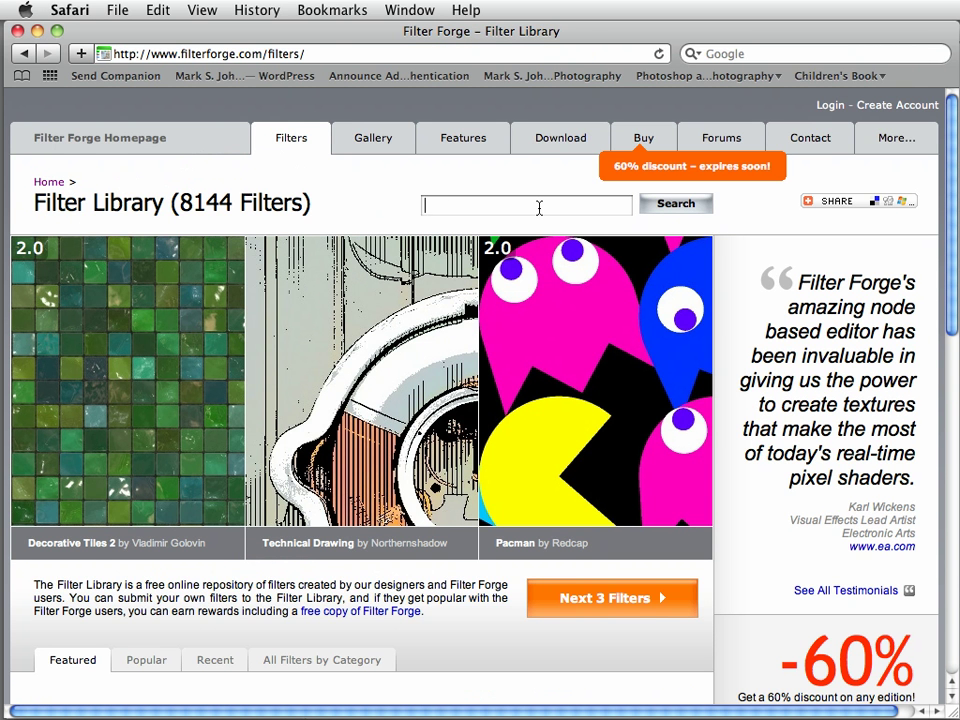
{"action": "type", "text": "crosshatch drawing"}
{"action": "key", "text": "Return"}
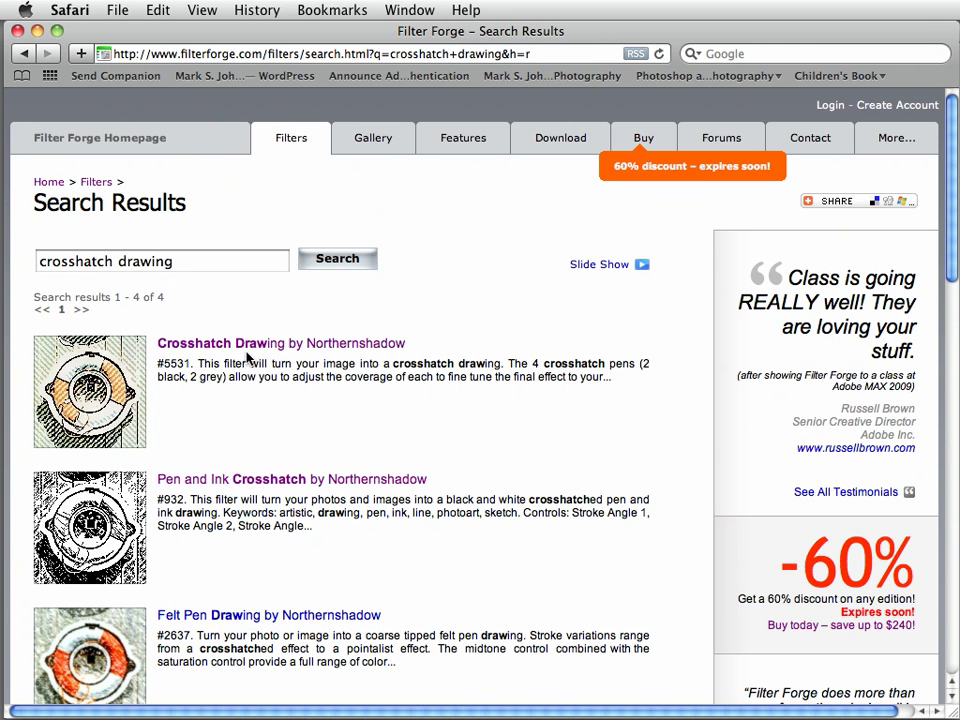
{"action": "left_click", "coordinate": [297, 350]}
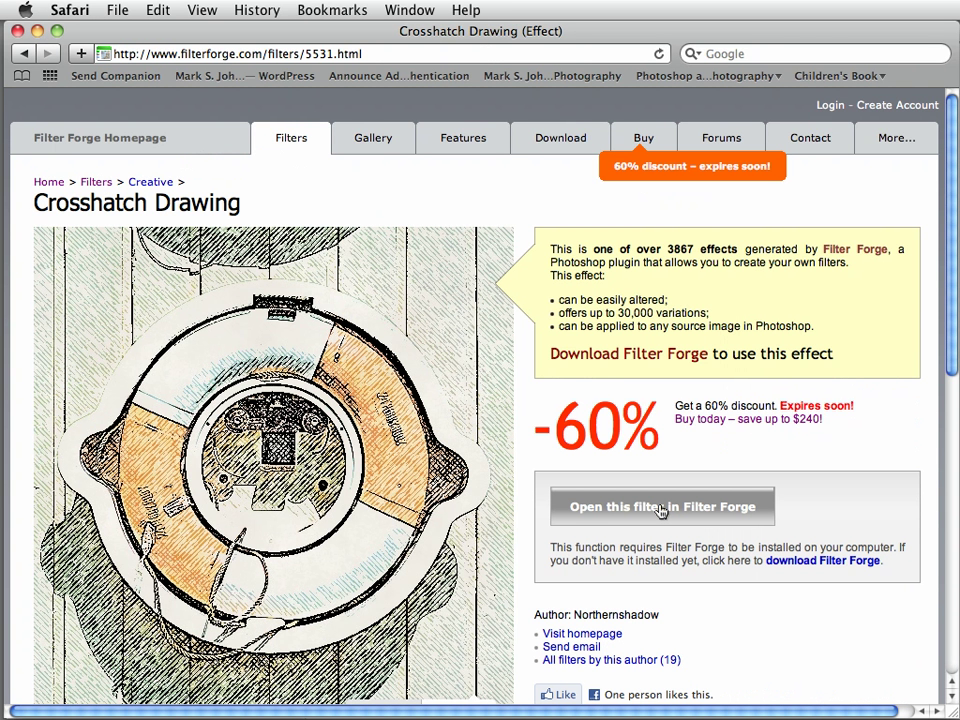
{"action": "left_click", "coordinate": [661, 507]}
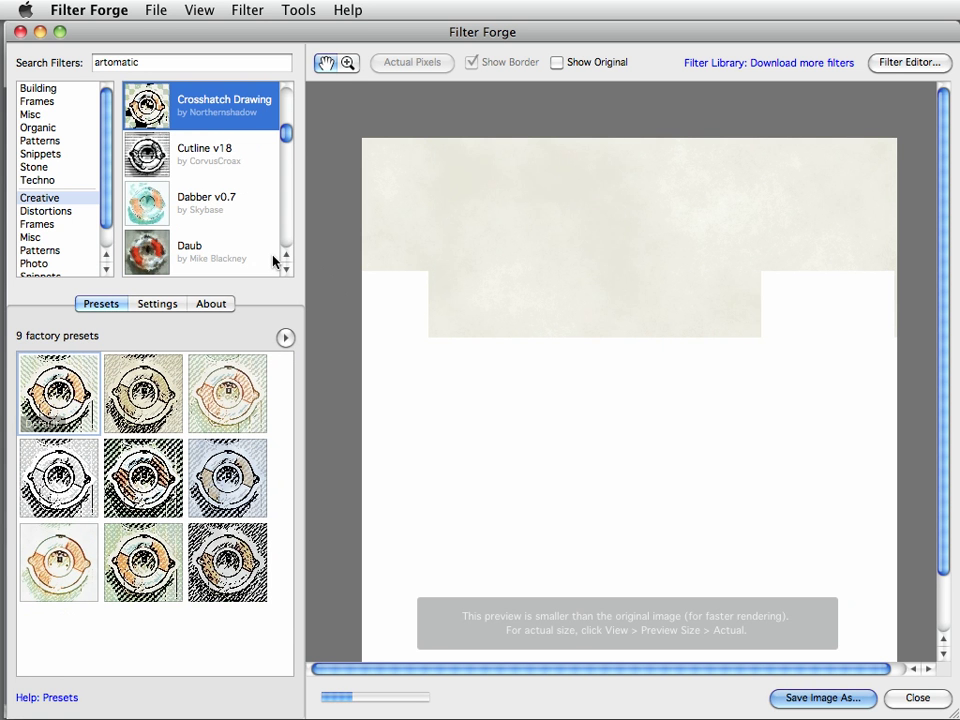
- Open the image Rio Grande Engine at Dusk.tif from the Desktop in Filter Forge
{"action": "left_click", "coordinate": [157, 11]}
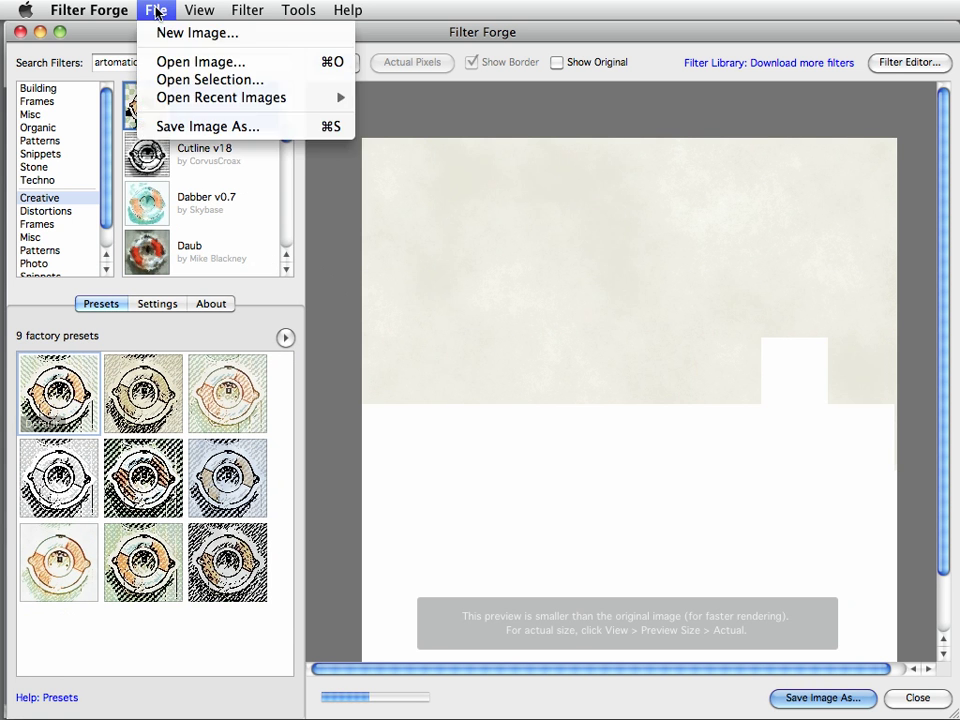
{"action": "left_click", "coordinate": [183, 63]}
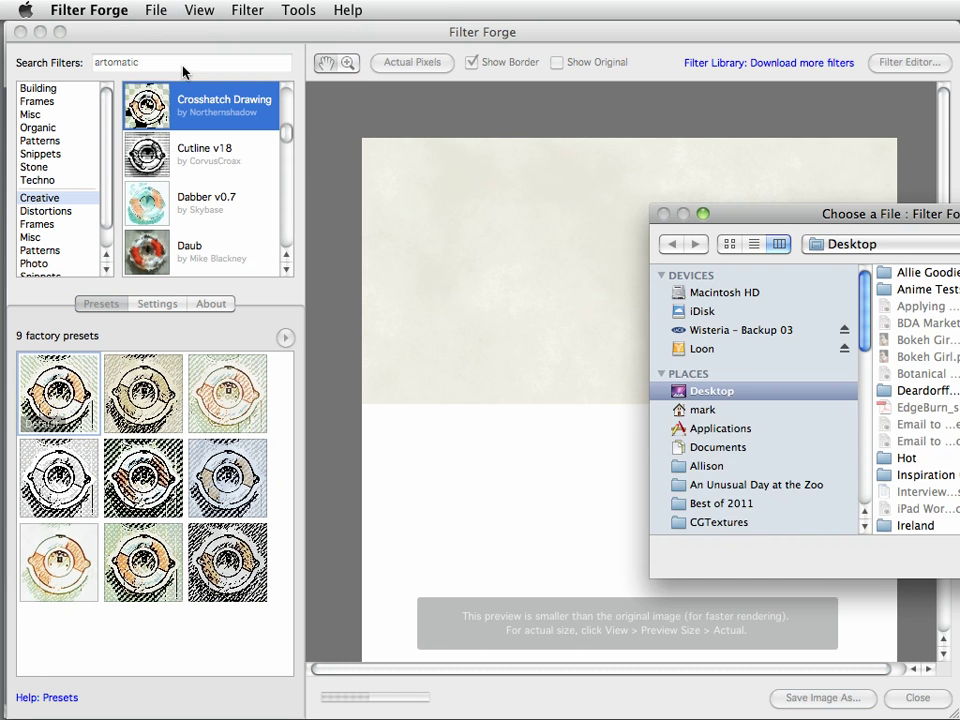
{"action": "left_click_drag", "start_coordinate": [777, 215], "coordinate": [384, 156]}
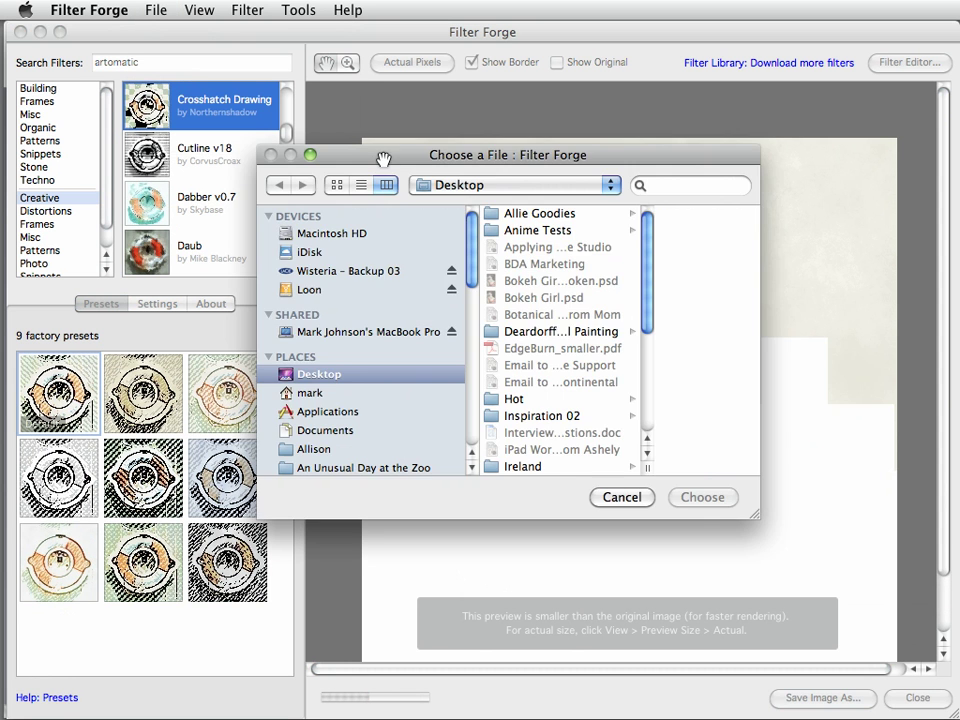
{"action": "scroll", "coordinate": [566, 400], "scroll_direction": "down", "scroll_amount": 5}
{"action": "left_click", "coordinate": [564, 399]}
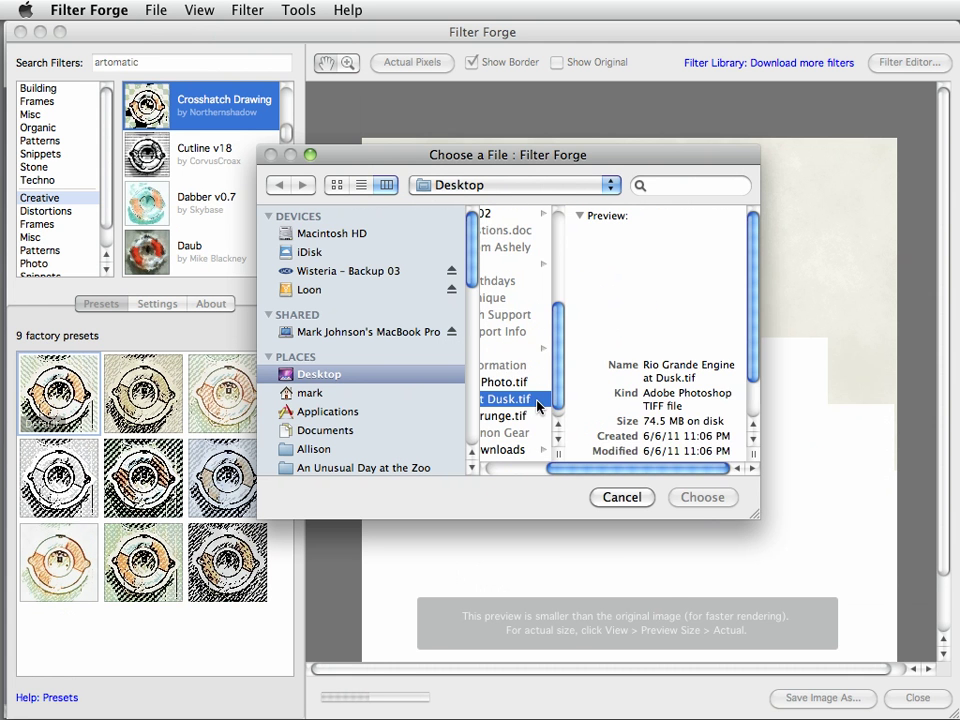
{"action": "left_click", "coordinate": [689, 492]}
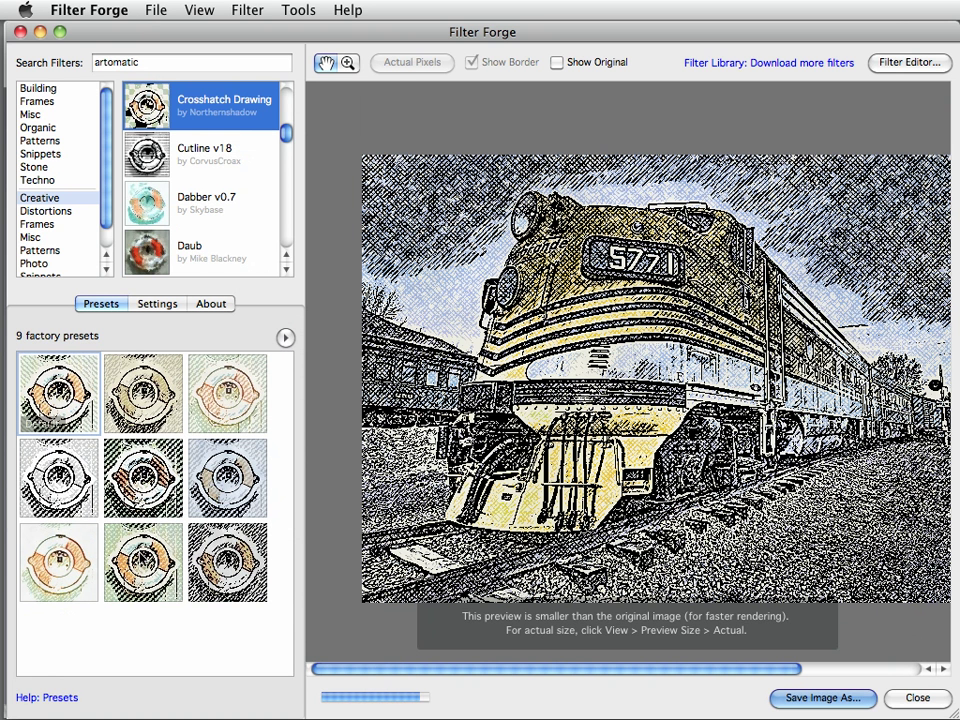
- Apply the eighth factory preset of the Crosshatch Drawing filter and display its settings
{"action": "left_click", "coordinate": [143, 562]}
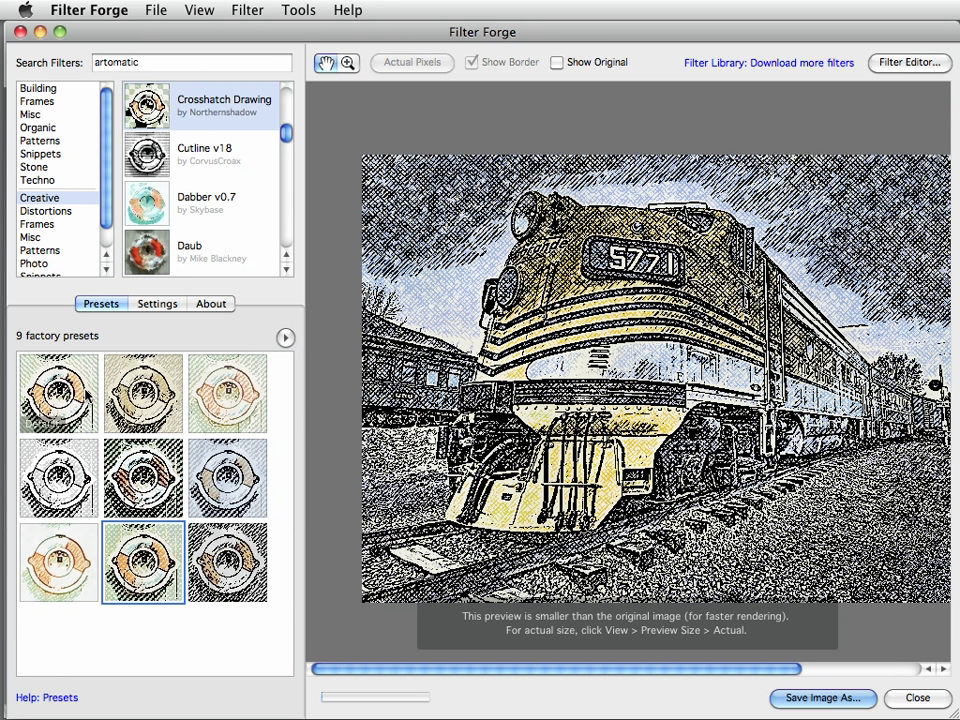
{"action": "left_click", "coordinate": [155, 575]}
{"action": "left_click", "coordinate": [157, 304]}
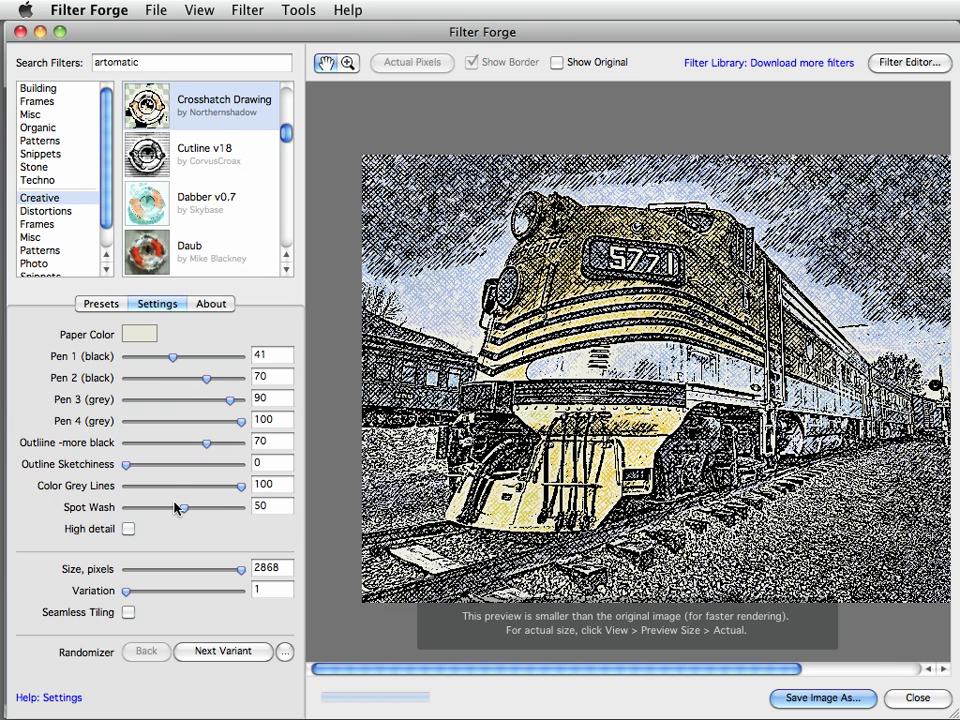
{"action": "left_click", "coordinate": [812, 699]}
{"action": "left_click_drag", "start_coordinate": [778, 203], "coordinate": [405, 93]}
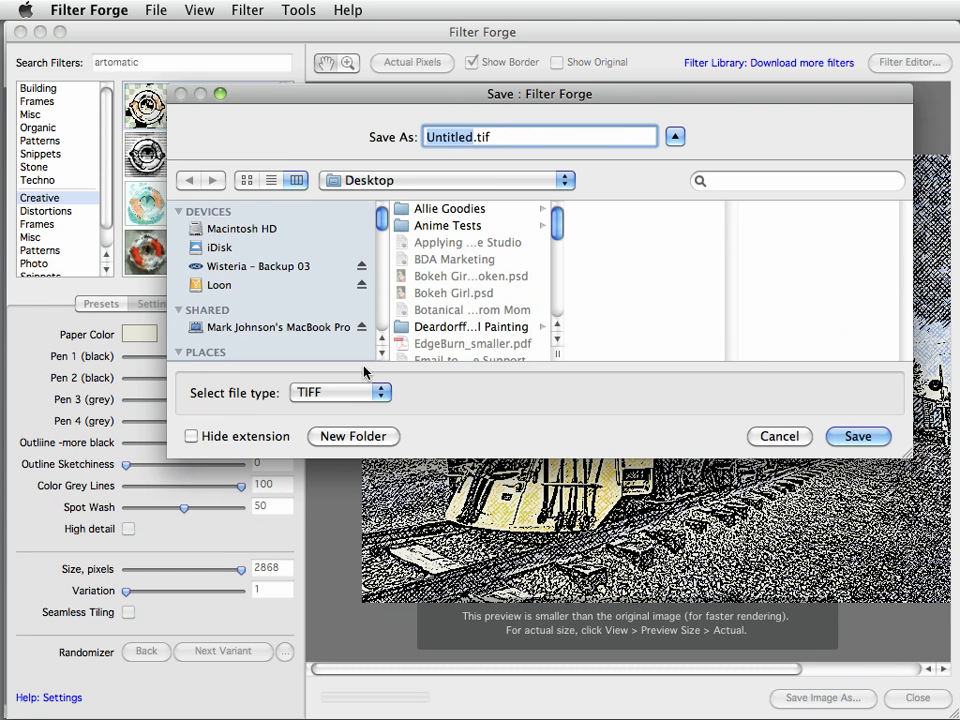
{"action": "left_click", "coordinate": [855, 436]}
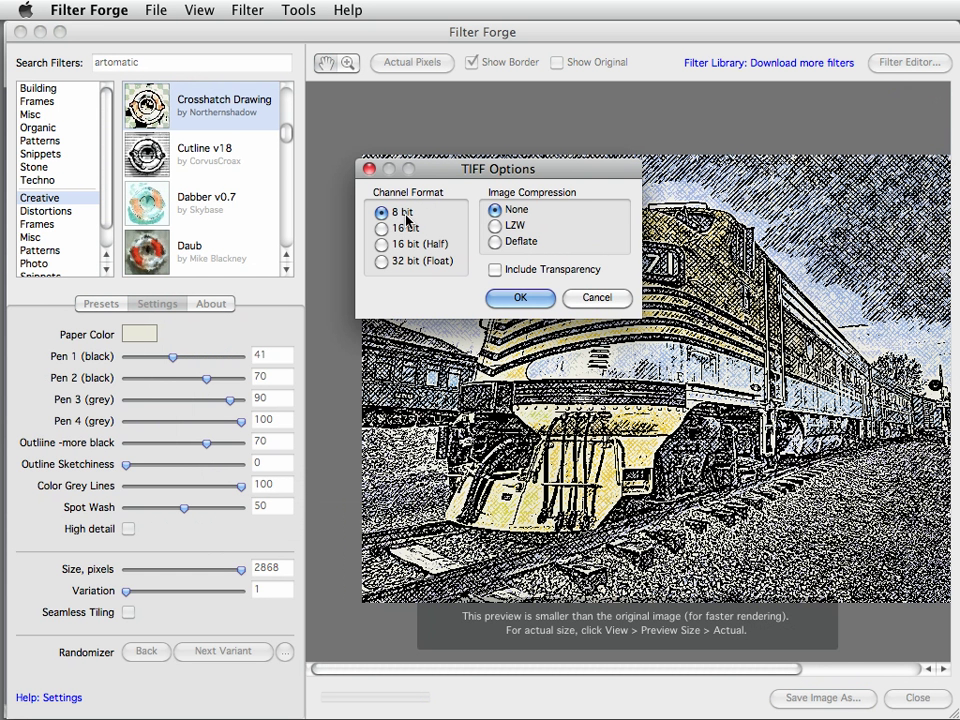
{"action": "left_click", "coordinate": [597, 298]}
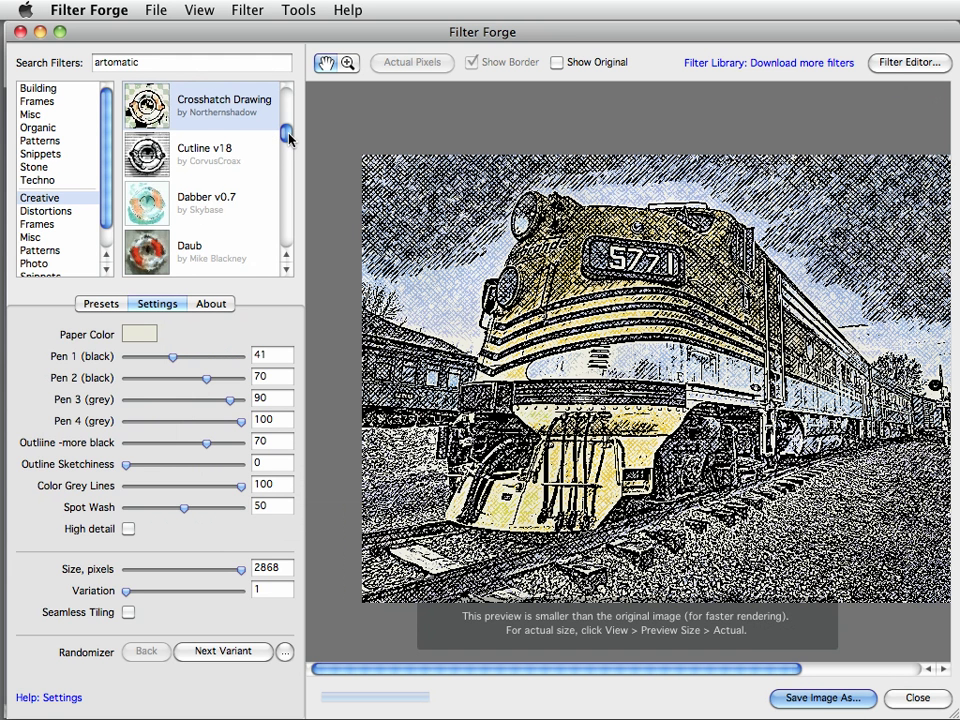
- Apply the Watercolor Painting filter to the train image and review its presets and settings
{"action": "left_click_drag", "start_coordinate": [286, 132], "coordinate": [288, 252]}
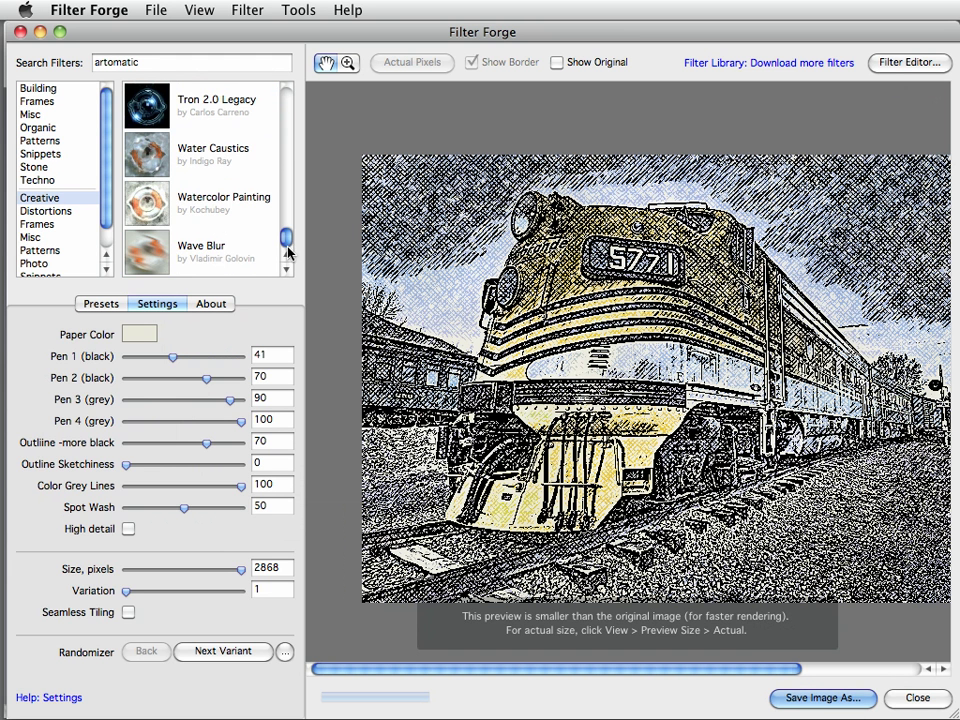
{"action": "left_click", "coordinate": [147, 204]}
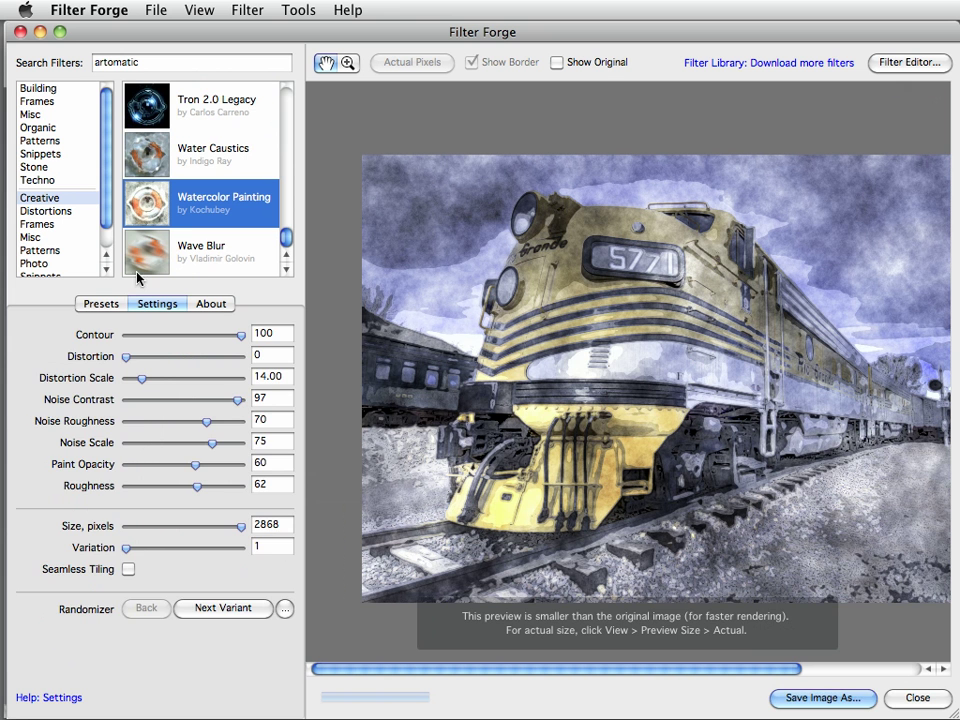
{"action": "left_click", "coordinate": [101, 305]}
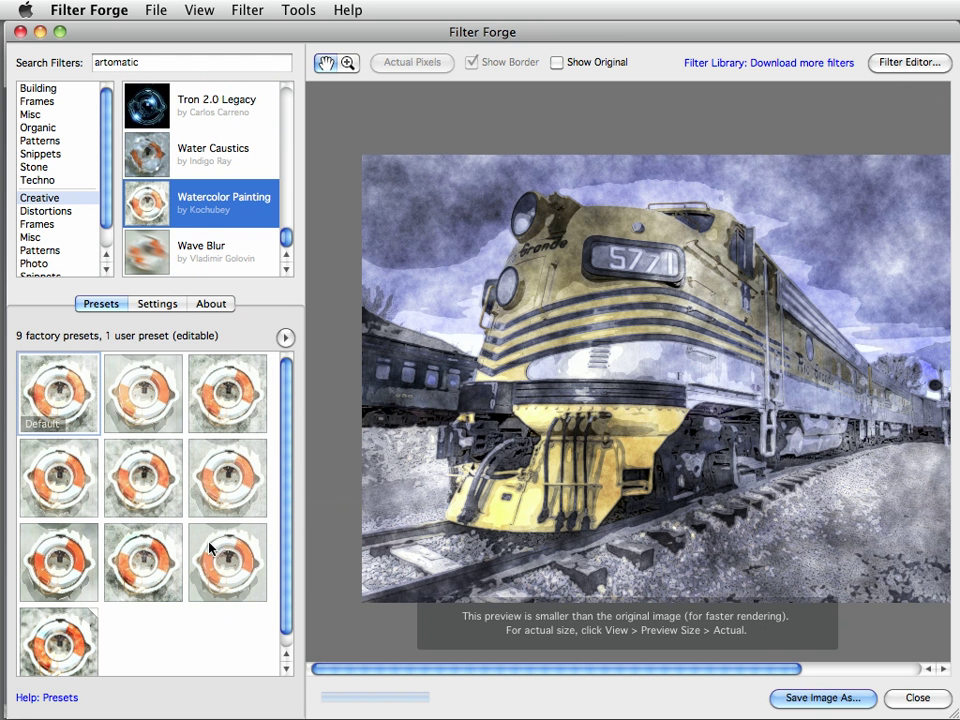
{"action": "left_click", "coordinate": [150, 306]}
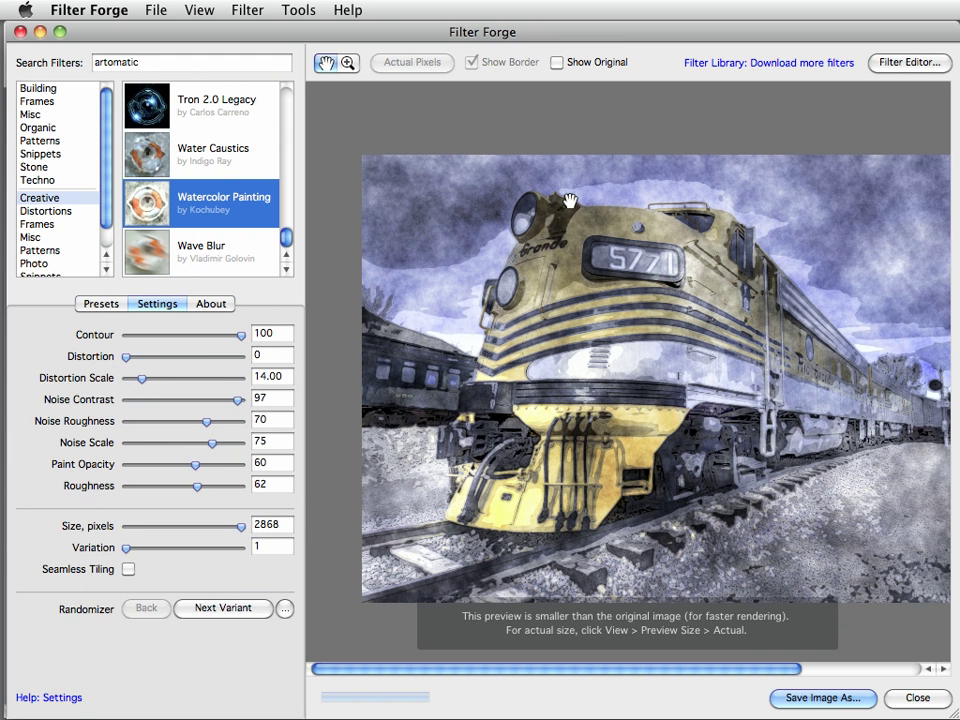
{"action": "left_click", "coordinate": [790, 694]}
{"action": "left_click_drag", "start_coordinate": [753, 284], "coordinate": [433, 153]}
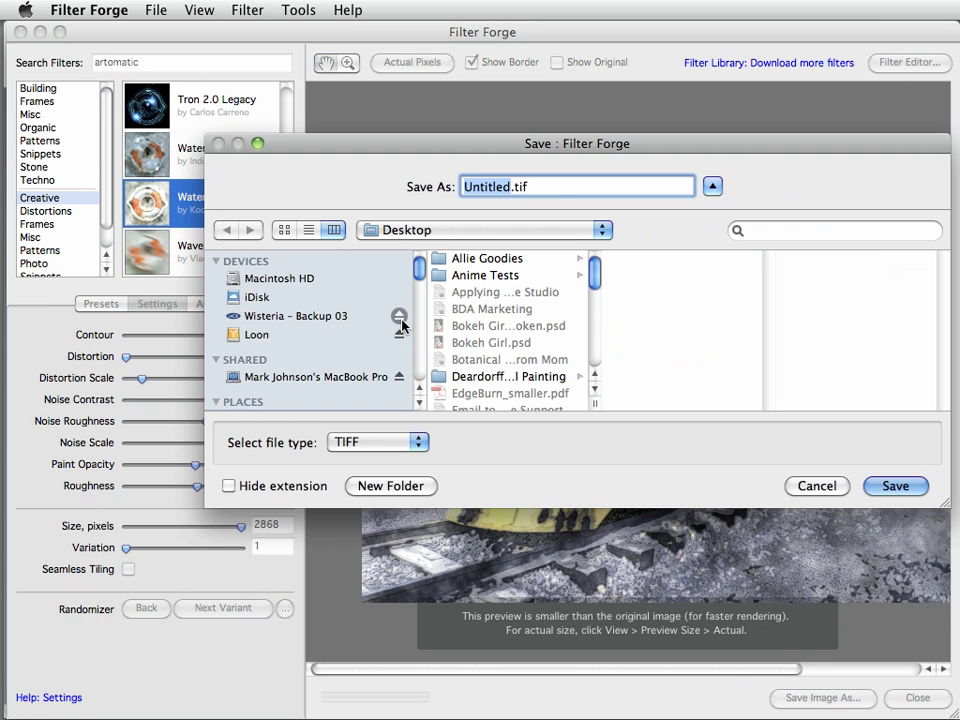
{"action": "left_click", "coordinate": [893, 487]}
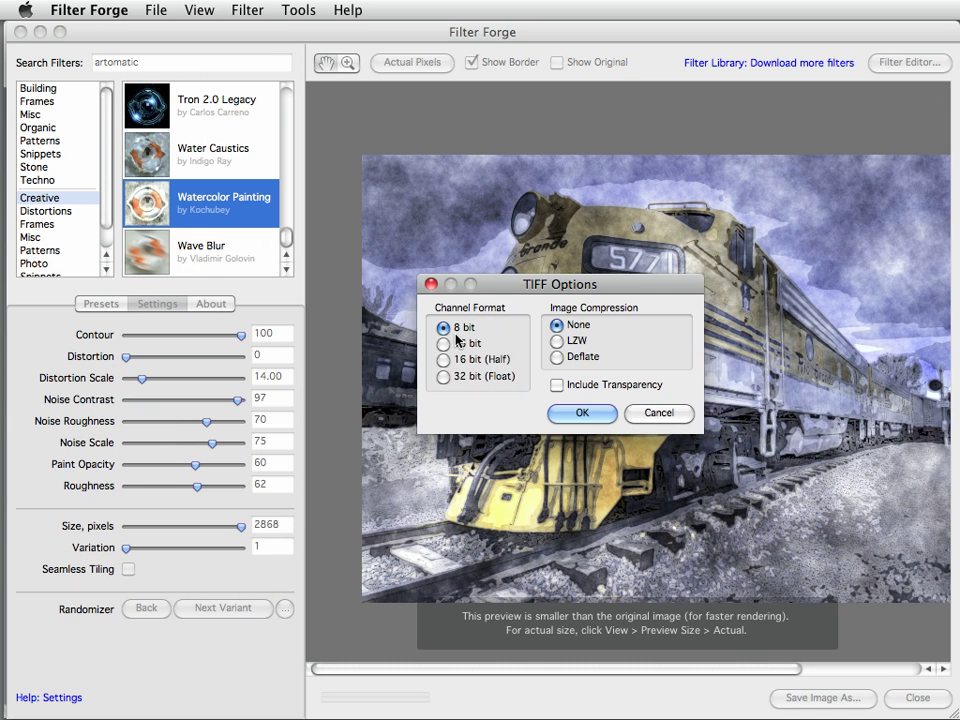
{"action": "left_click", "coordinate": [655, 413]}
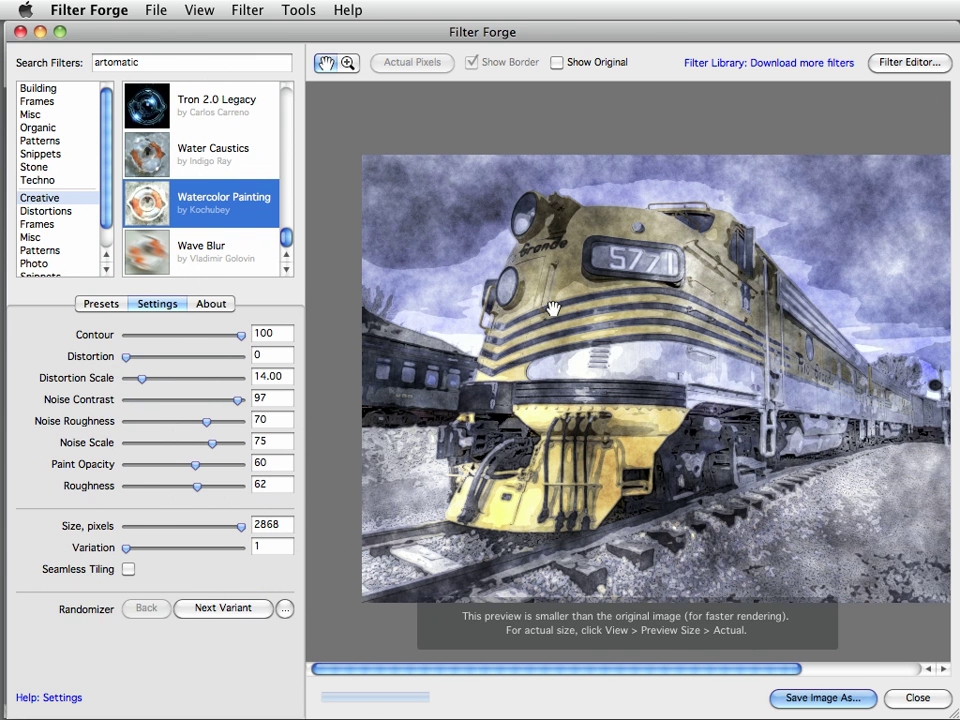
- Switch to Photoshop and move the Crosshatch_Drawing_02.psd and Crosshatch_Drawing_03.psd document windows out of the way of the 01 photo
{"action": "key", "text": "super+Tab"}
{"action": "key", "text": "super+h"}
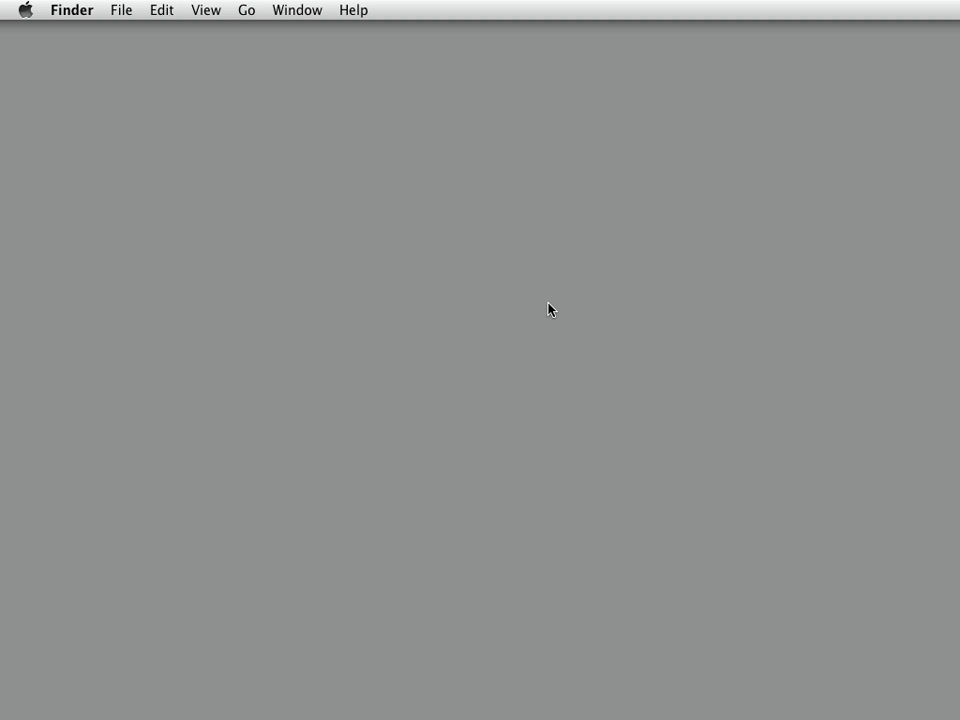
{"action": "mouse_move", "coordinate": [2, 203]}
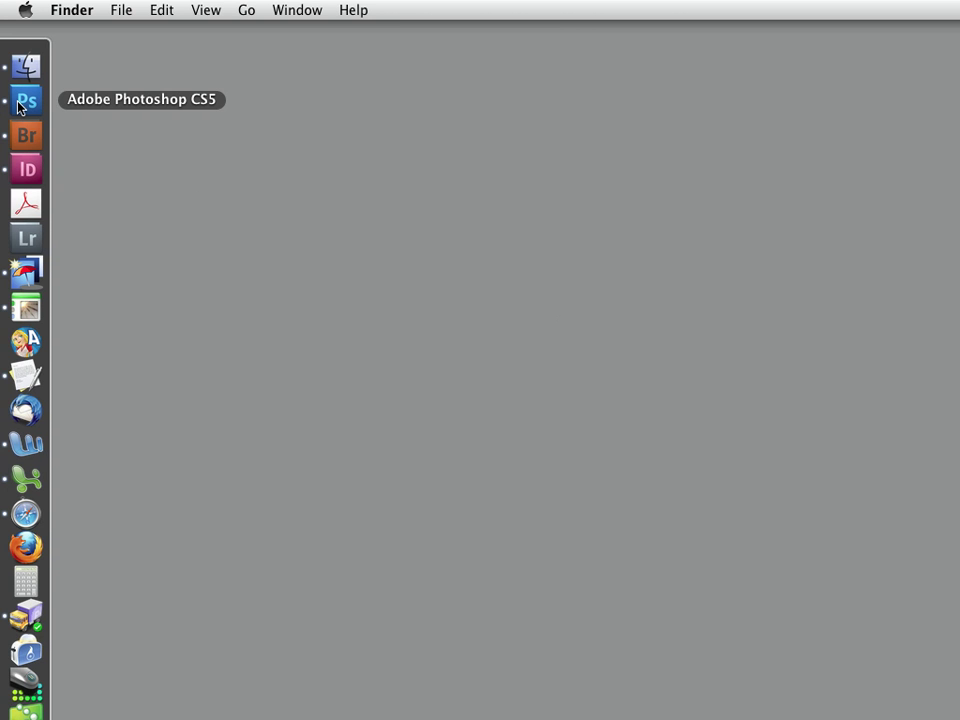
{"action": "left_click", "coordinate": [19, 106]}
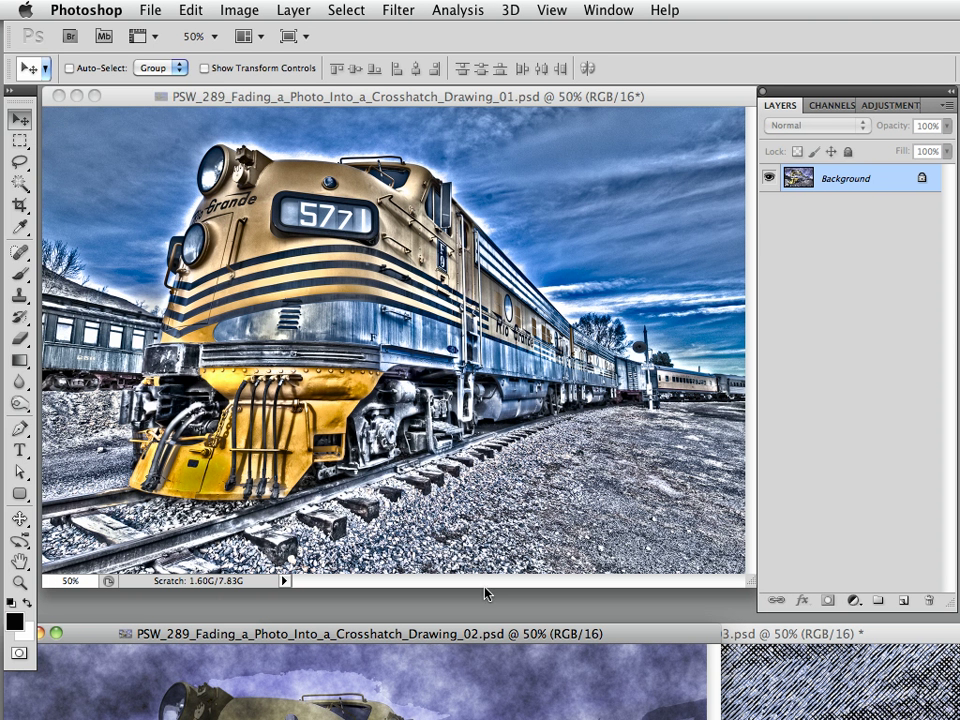
{"action": "left_click_drag", "start_coordinate": [308, 642], "coordinate": [250, 719]}
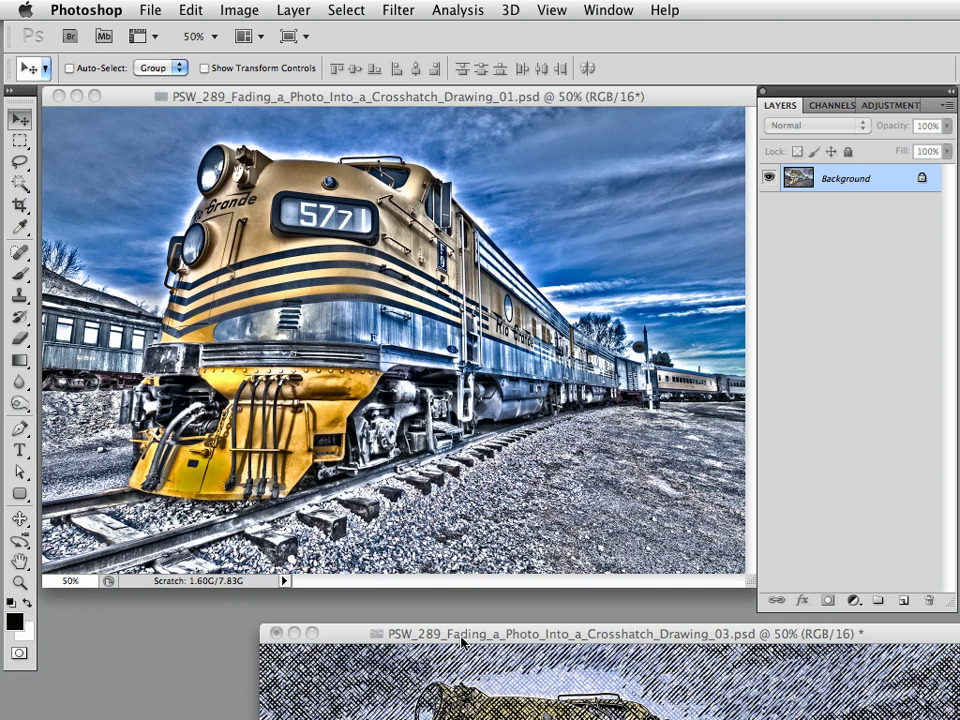
{"action": "left_click_drag", "start_coordinate": [460, 641], "coordinate": [460, 719]}
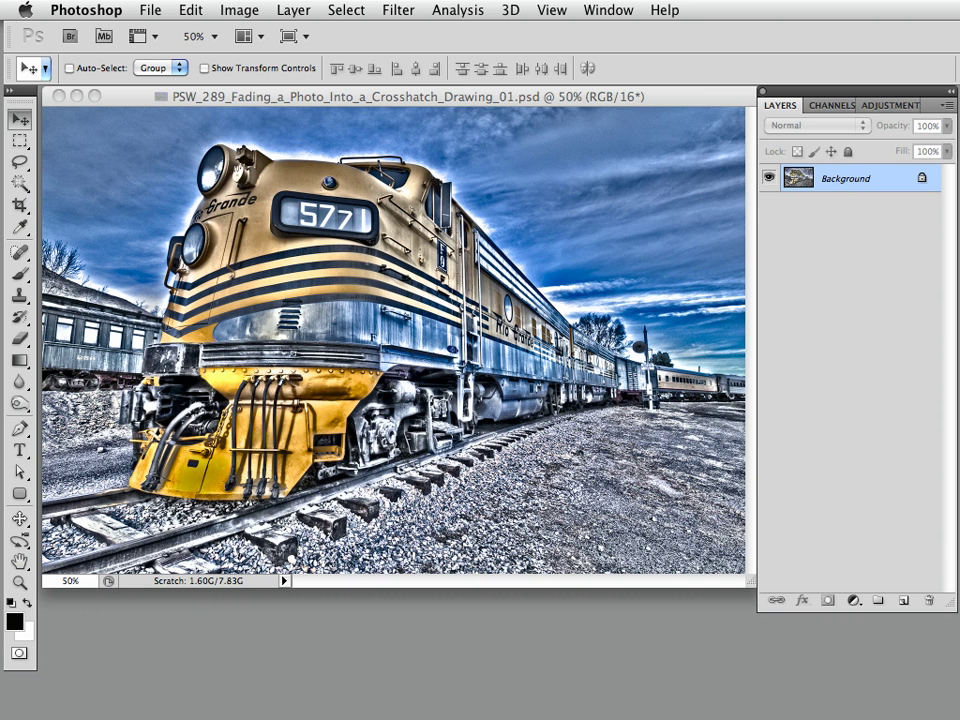
- Bring the Crosshatch_Drawing_example.psd document over the 01 photo, examine its crosshatch fade up close, and move it away again
{"action": "left_click", "coordinate": [412, 97]}
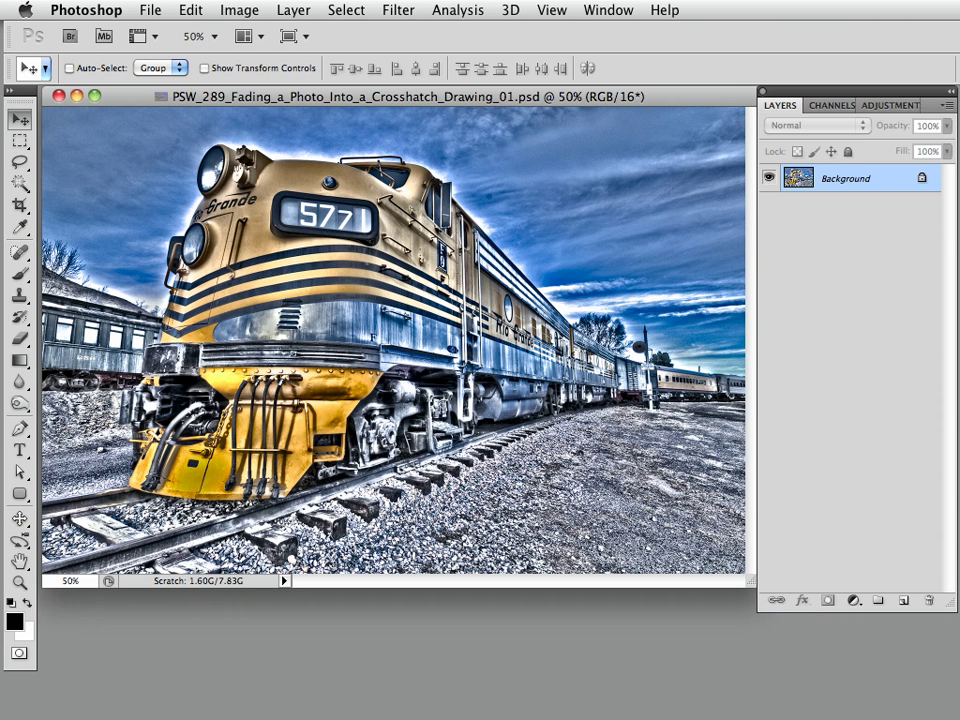
{"action": "left_click_drag", "start_coordinate": [958, 156], "coordinate": [426, 97]}
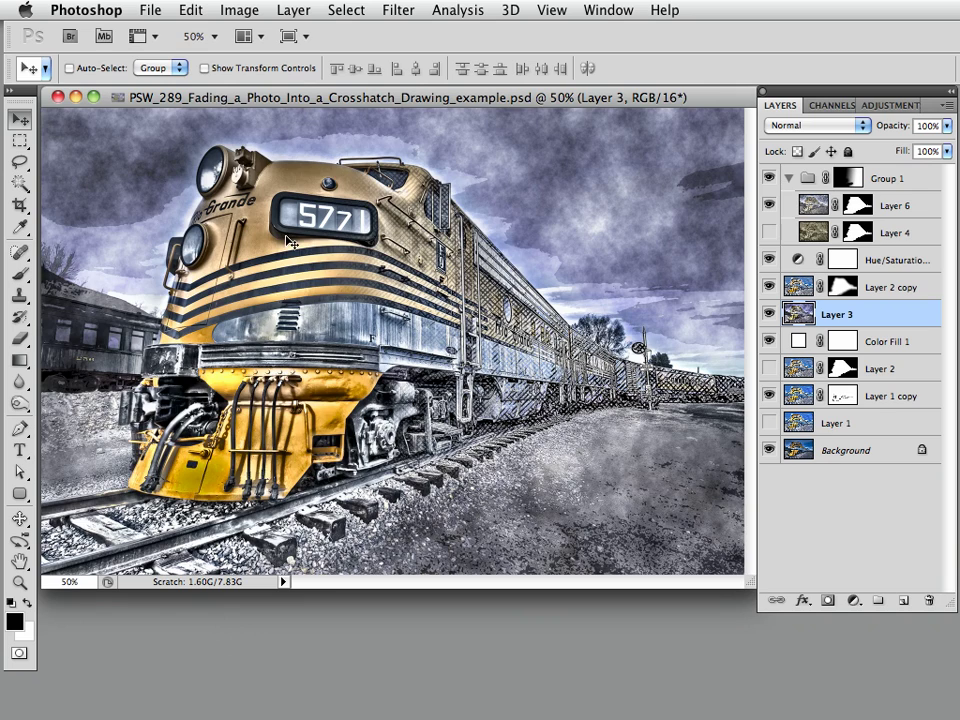
{"action": "key", "text": "ctrl+plus"}
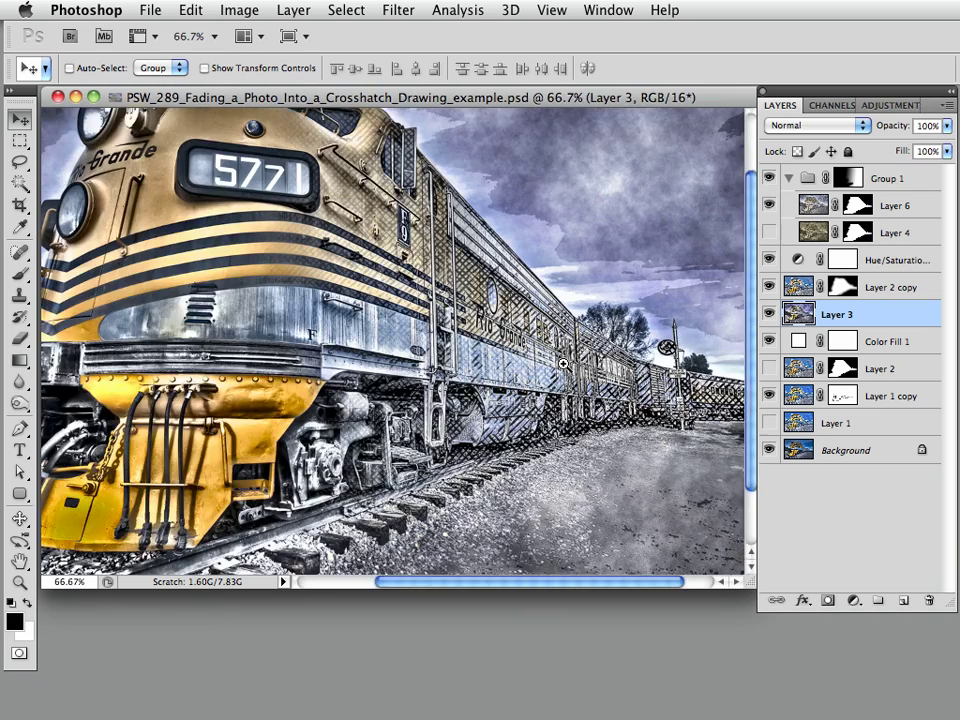
{"action": "key", "text": "ctrl+plus"}
{"action": "left_click_drag", "start_coordinate": [385, 413], "coordinate": [311, 472]}
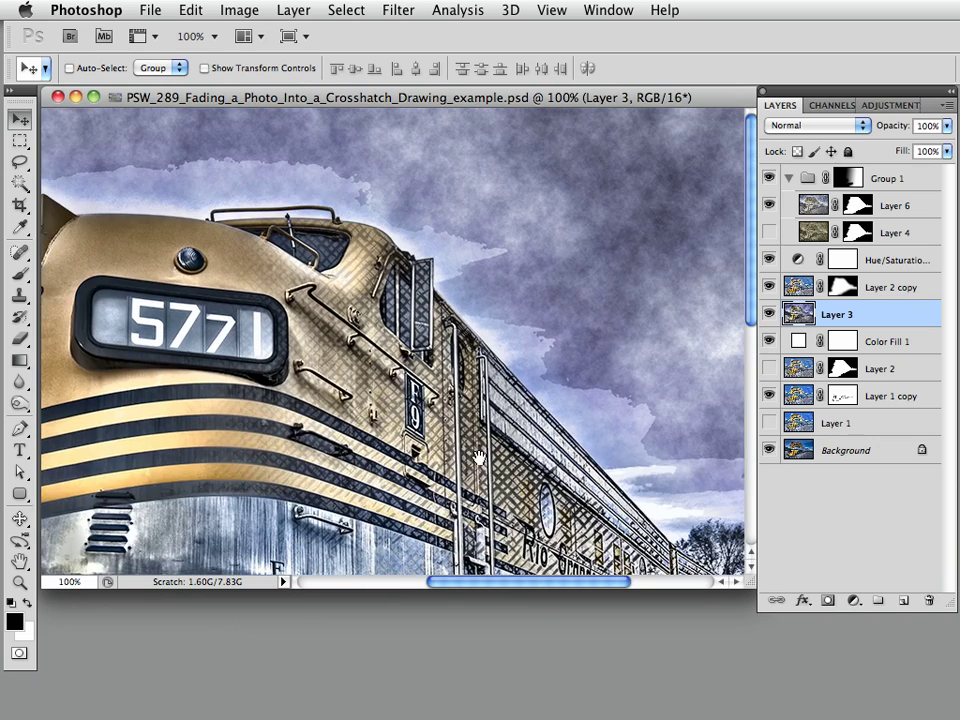
{"action": "left_click_drag", "start_coordinate": [263, 390], "coordinate": [400, 140]}
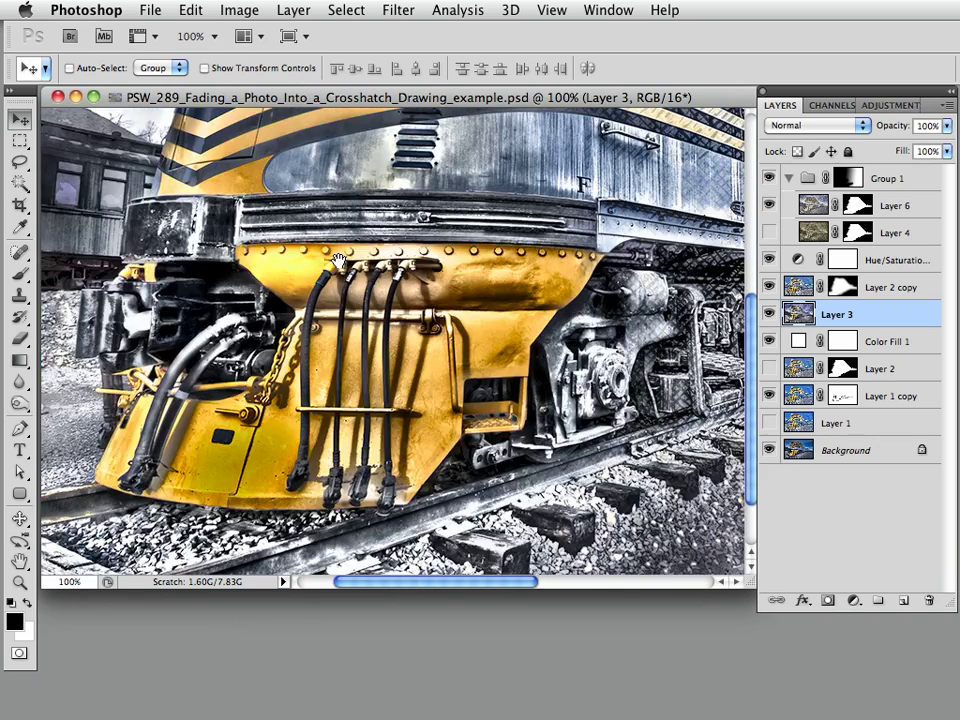
{"action": "left_click", "coordinate": [383, 331], "text": "alt"}
{"action": "left_click", "coordinate": [383, 331], "text": "alt"}
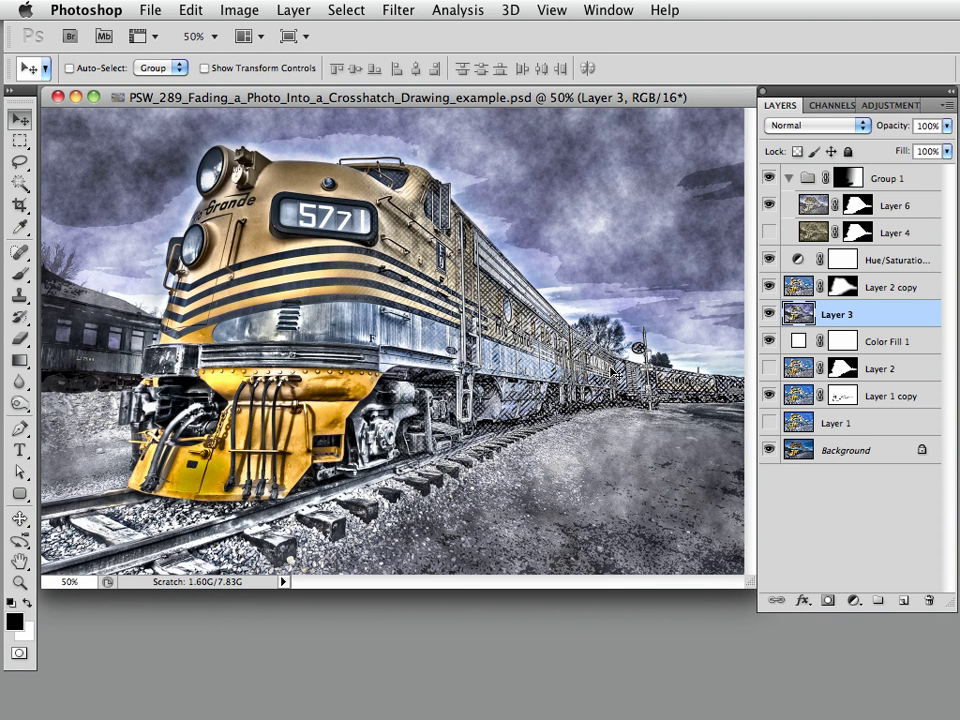
{"action": "double_click", "coordinate": [167, 103]}
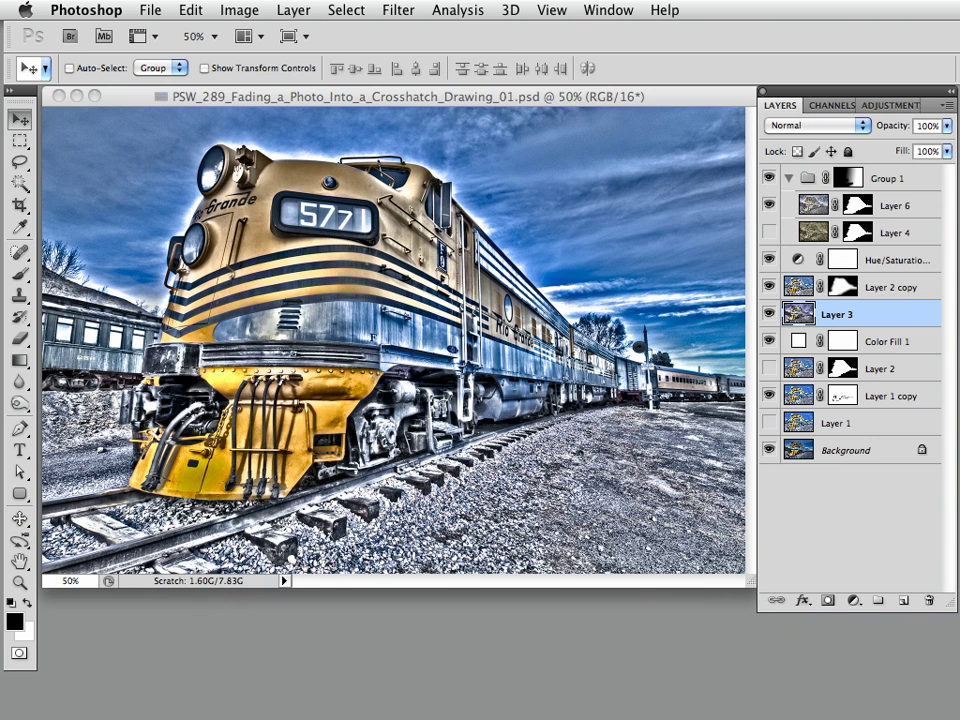
{"action": "left_click", "coordinate": [279, 100]}
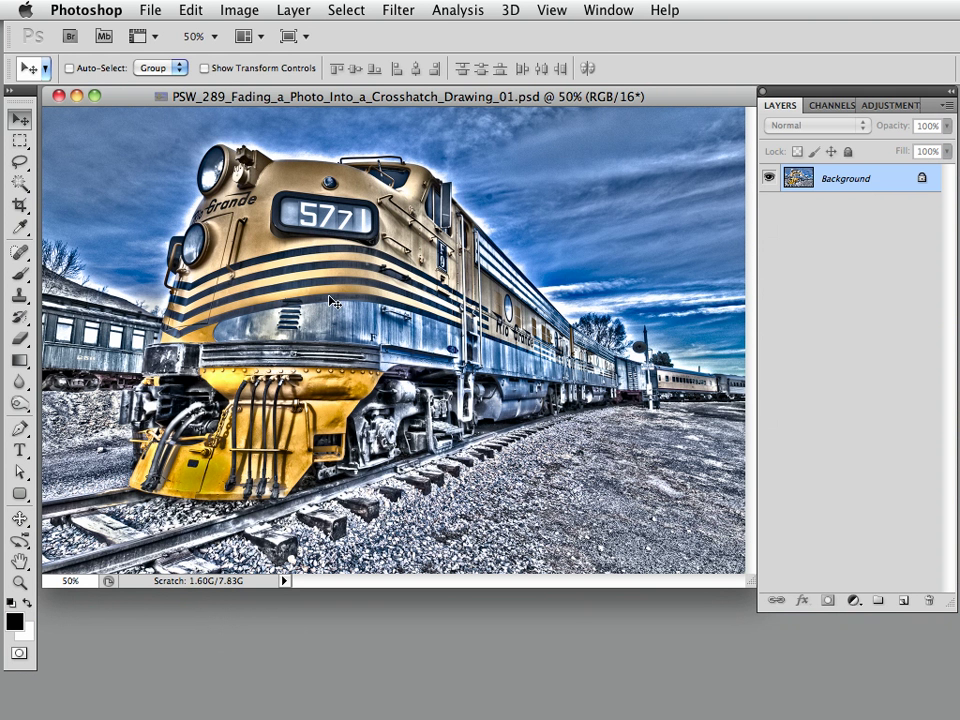
- Select the locomotive's upper headlight in the 01 photo using the Quick Selection tool with a brush size of 30
{"action": "left_click_drag", "start_coordinate": [19, 184], "coordinate": [73, 184]}
{"action": "left_click", "coordinate": [80, 69]}
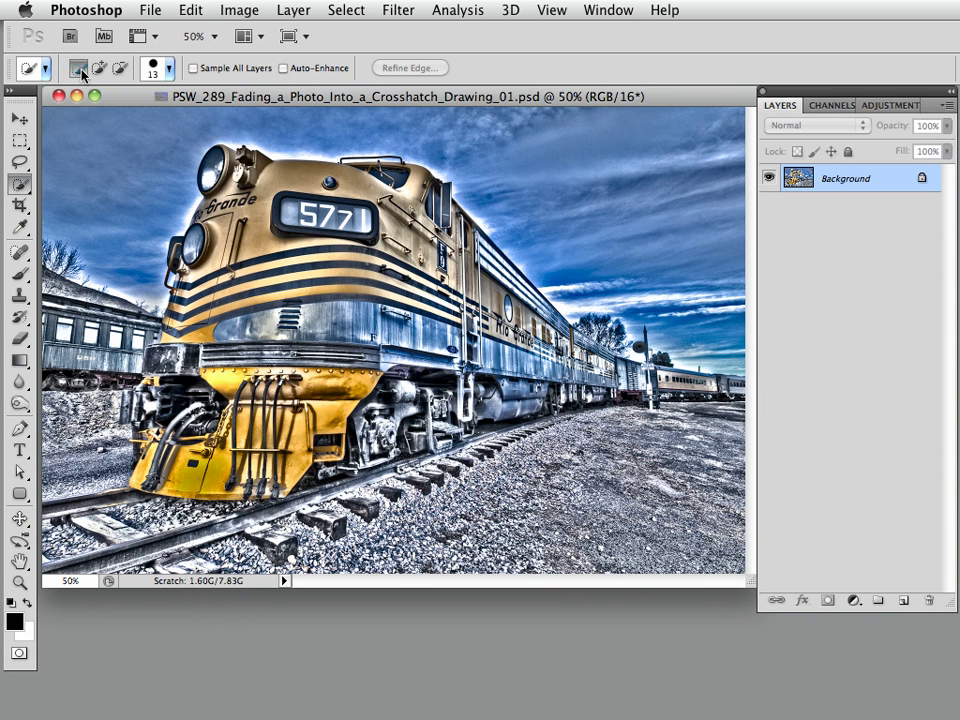
{"action": "left_click", "coordinate": [310, 290]}
{"action": "left_click", "coordinate": [310, 290]}
{"action": "left_click_drag", "start_coordinate": [241, 238], "coordinate": [298, 408]}
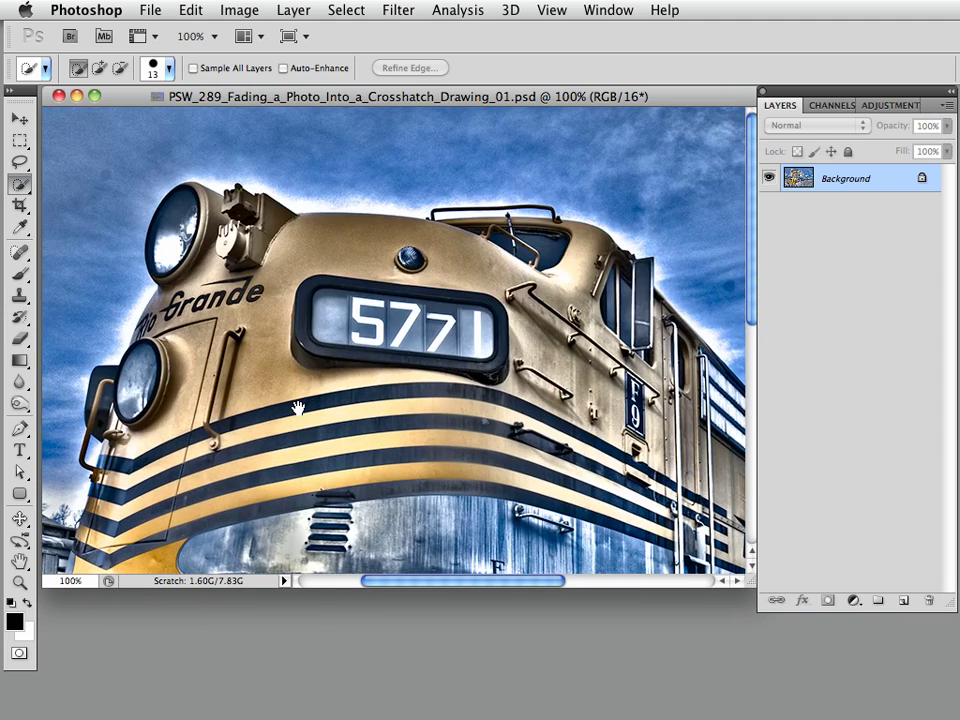
{"action": "left_click", "coordinate": [285, 365]}
{"action": "left_click", "coordinate": [266, 290], "text": "alt"}
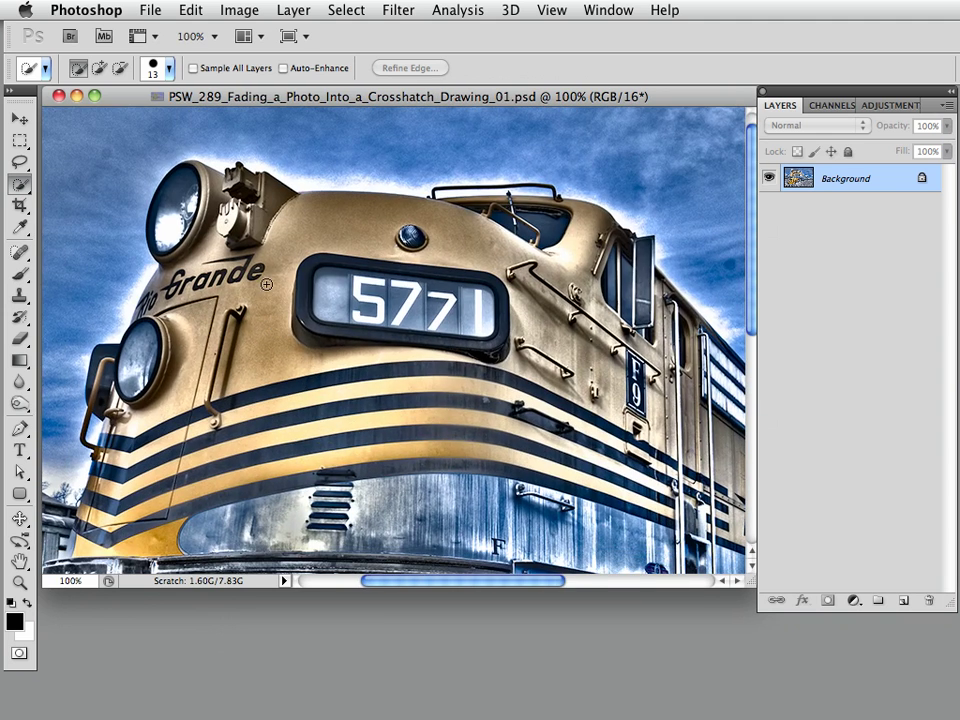
{"action": "key", "text": "bracketright"}
{"action": "key", "text": "bracketright"}
{"action": "mouse_move", "coordinate": [184, 210]}
{"action": "left_mouse_down"}
{"action": "mouse_move", "coordinate": [140, 160]}
{"action": "mouse_move", "coordinate": [135, 180]}
{"action": "mouse_move", "coordinate": [218, 265]}
{"action": "left_mouse_up"}
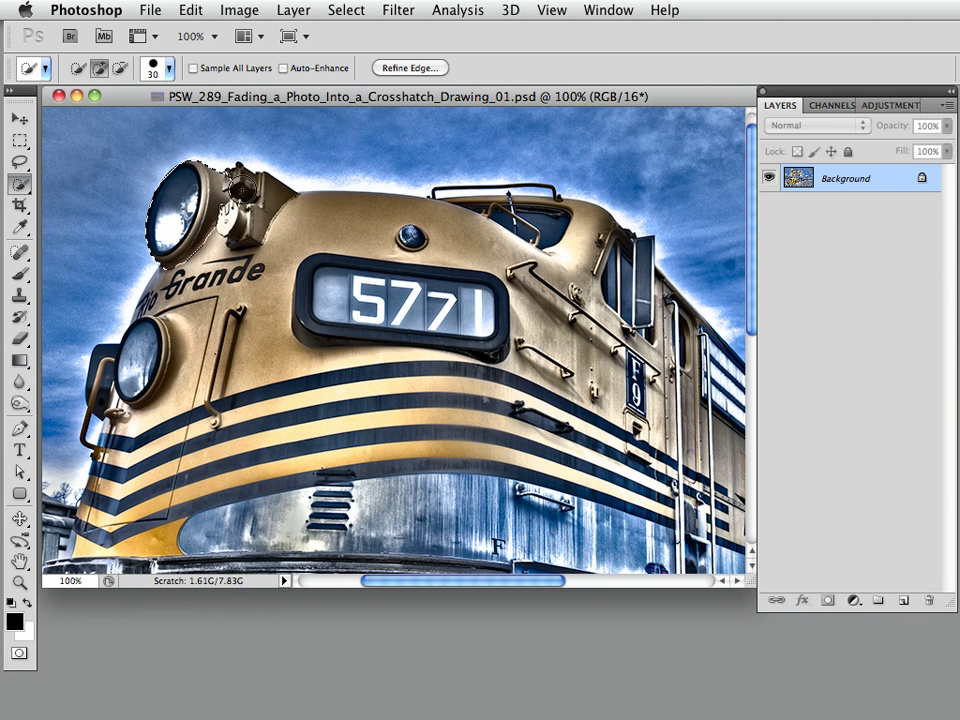
- Extend the selection over the cab roof, side headlight, number board, striped nose and silver front panel, enlarging the brush to 70
{"action": "mouse_move", "coordinate": [438, 262]}
{"action": "left_mouse_down"}
{"action": "mouse_move", "coordinate": [330, 198]}
{"action": "mouse_move", "coordinate": [360, 172]}
{"action": "mouse_move", "coordinate": [574, 227]}
{"action": "mouse_move", "coordinate": [620, 262]}
{"action": "mouse_move", "coordinate": [661, 322]}
{"action": "mouse_move", "coordinate": [517, 267]}
{"action": "left_mouse_up"}
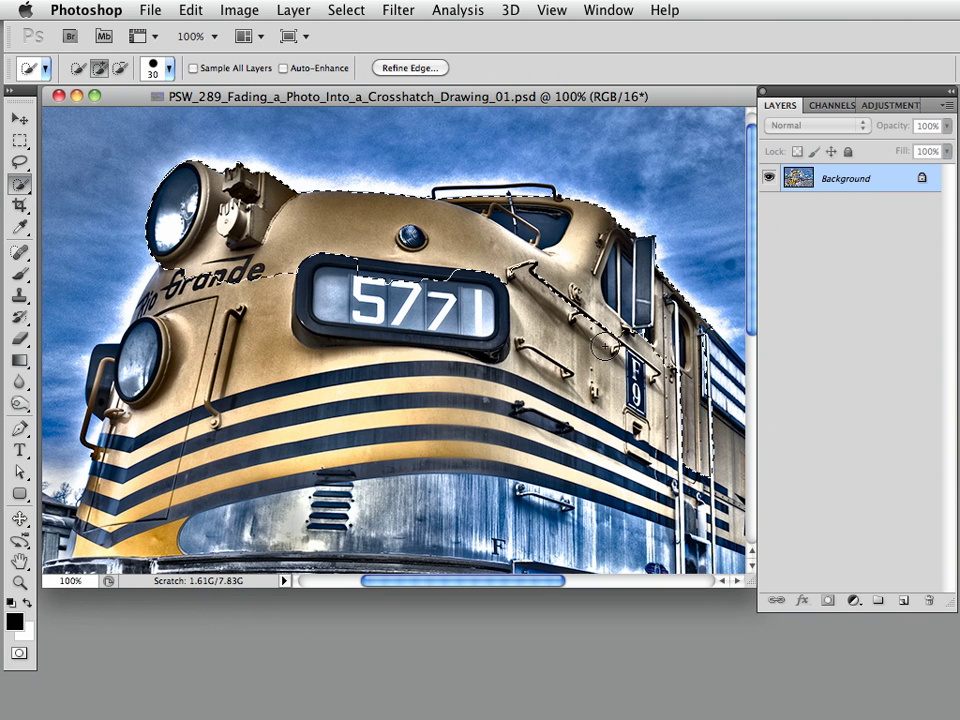
{"action": "mouse_move", "coordinate": [130, 365]}
{"action": "left_mouse_down"}
{"action": "mouse_move", "coordinate": [120, 388]}
{"action": "mouse_move", "coordinate": [132, 438]}
{"action": "left_mouse_up"}
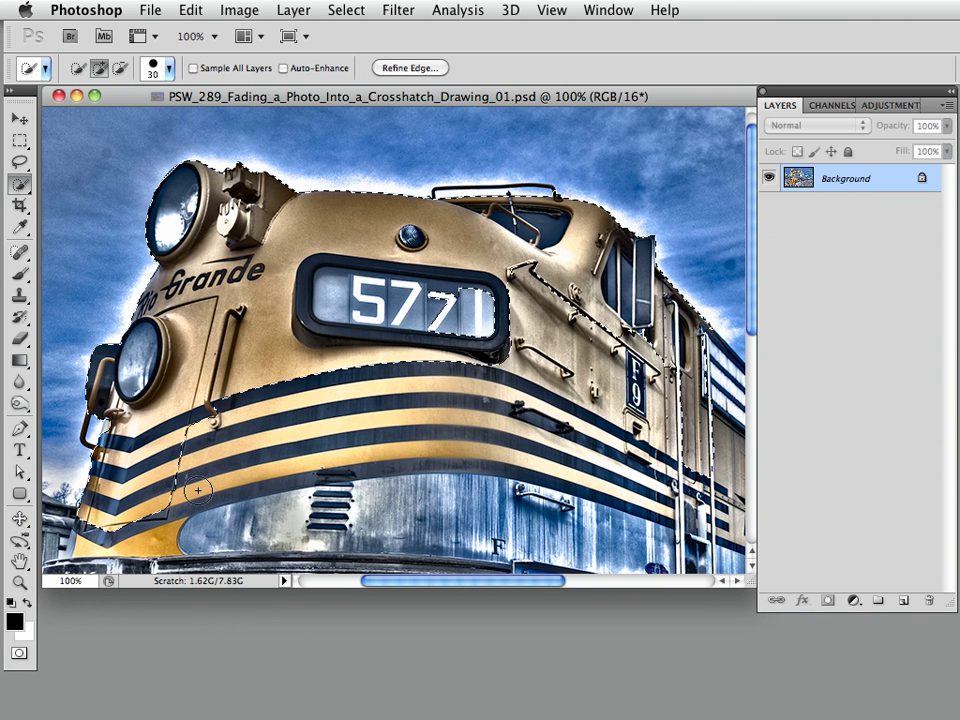
{"action": "mouse_move", "coordinate": [236, 492]}
{"action": "left_mouse_down"}
{"action": "mouse_move", "coordinate": [238, 400]}
{"action": "mouse_move", "coordinate": [320, 372]}
{"action": "left_mouse_up"}
{"action": "key", "text": "bracketright"}
{"action": "key", "text": "bracketright"}
{"action": "key", "text": "bracketright"}
{"action": "key", "text": "bracketright"}
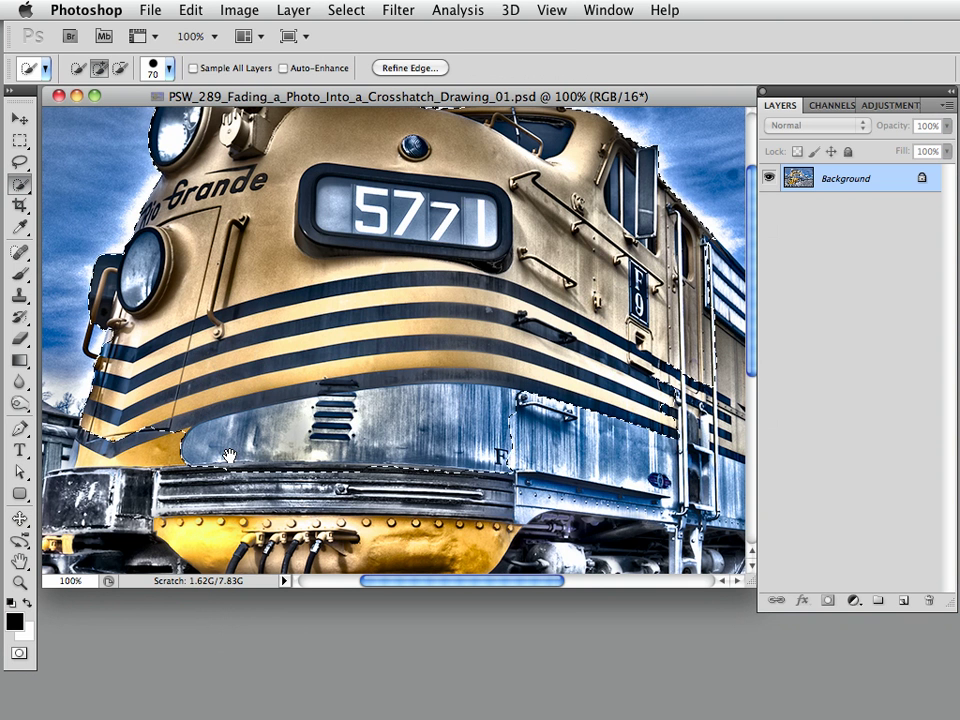
- Reduce the brush to 35 and add the lower nose stripes, black bumper block and dark coupler area to the selection
{"action": "left_click_drag", "start_coordinate": [172, 467], "coordinate": [252, 337]}
{"action": "key", "text": "bracketleft"}
{"action": "key", "text": "bracketleft"}
{"action": "key", "text": "bracketleft"}
{"action": "key", "text": "bracketleft"}
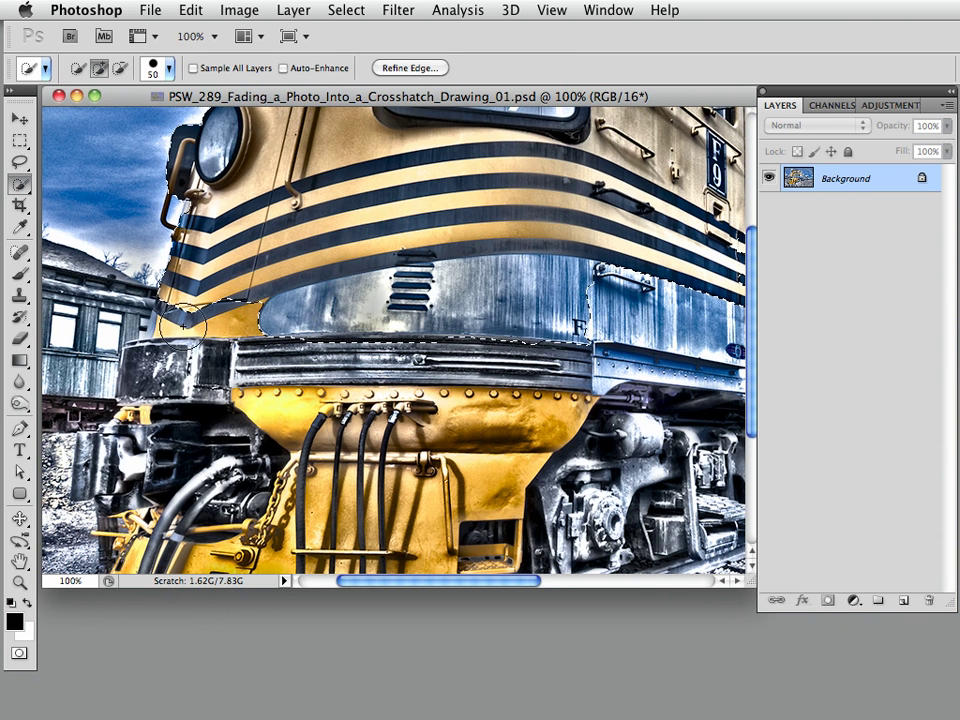
{"action": "left_click_drag", "start_coordinate": [178, 312], "coordinate": [135, 360]}
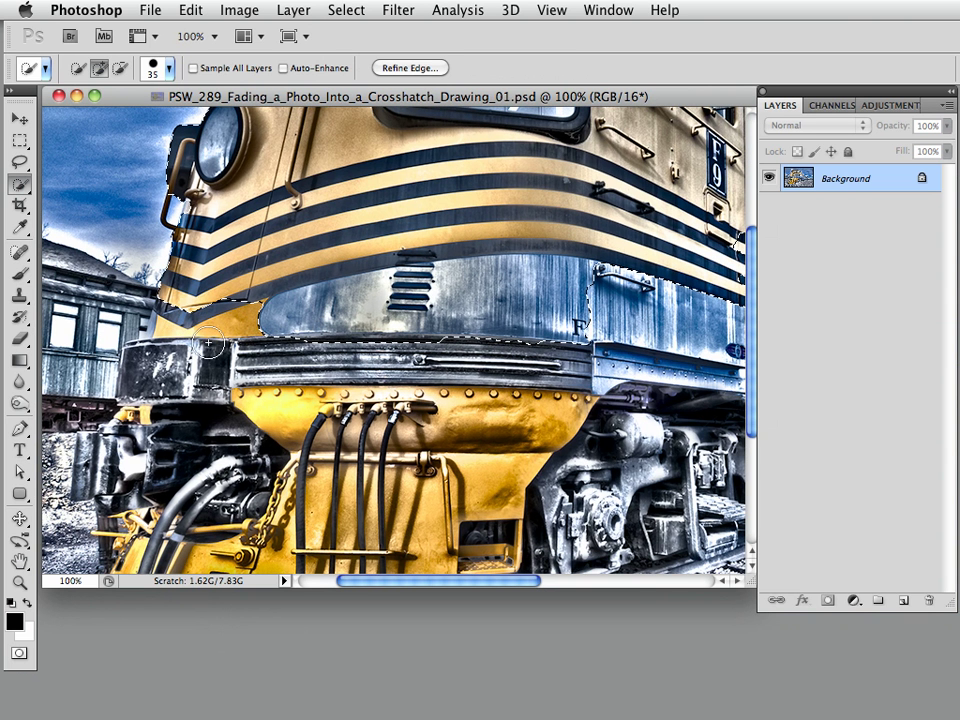
{"action": "mouse_move", "coordinate": [237, 307]}
{"action": "left_mouse_down"}
{"action": "mouse_move", "coordinate": [200, 408]}
{"action": "mouse_move", "coordinate": [170, 384]}
{"action": "mouse_move", "coordinate": [131, 443]}
{"action": "mouse_move", "coordinate": [96, 452]}
{"action": "left_mouse_up"}
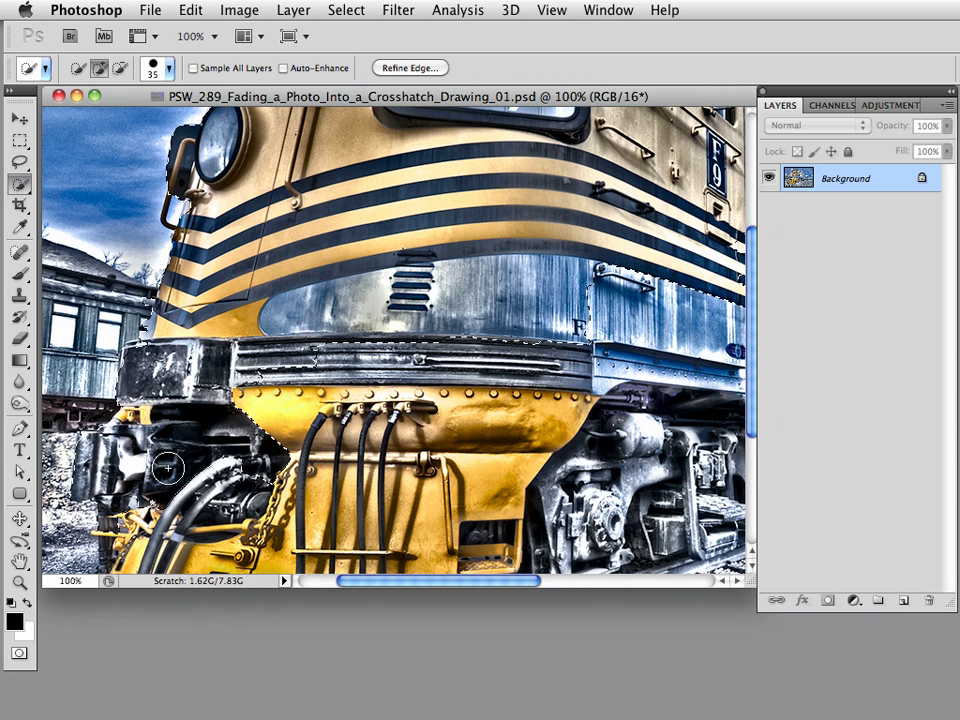
{"action": "left_click_drag", "start_coordinate": [168, 474], "coordinate": [293, 386]}
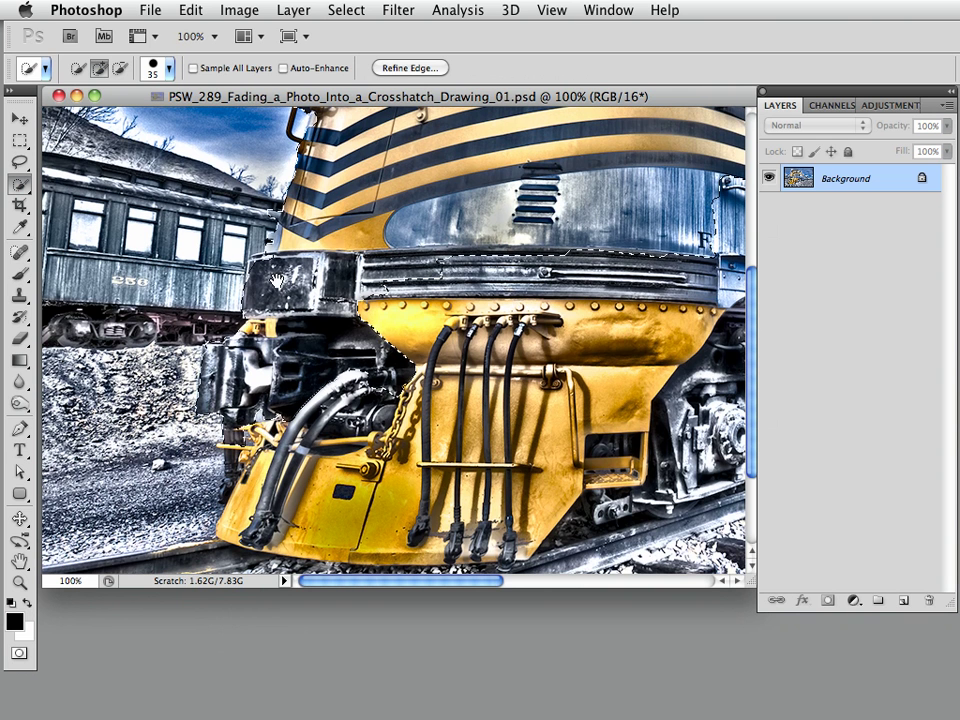
- Subtract the patch of sky between the side handrail and the locomotive body from the selection with a brush size of 6
{"action": "scroll", "coordinate": [270, 285], "scroll_direction": "up", "scroll_amount": 5}
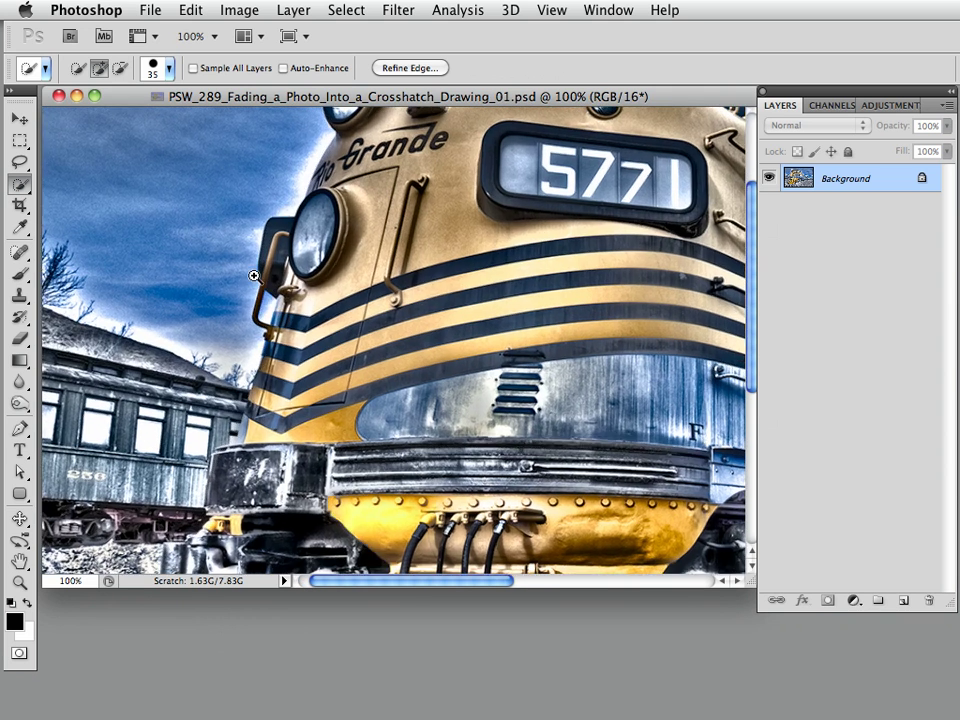
{"action": "scroll", "coordinate": [254, 275], "scroll_direction": "up", "scroll_amount": 2}
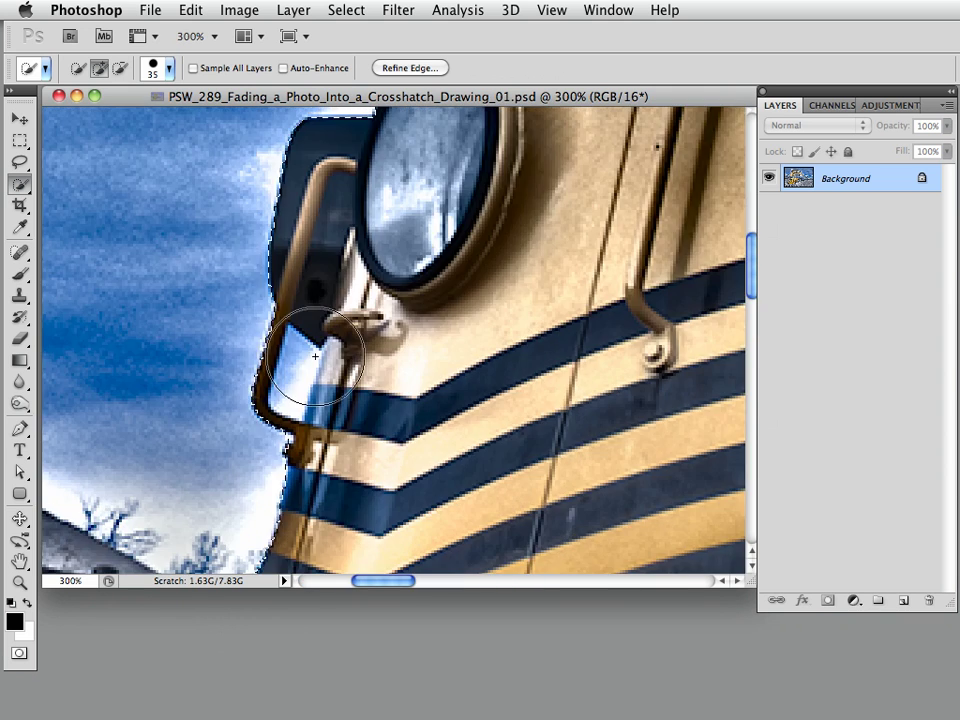
{"action": "key", "text": "bracketleft"}
{"action": "key", "text": "bracketleft"}
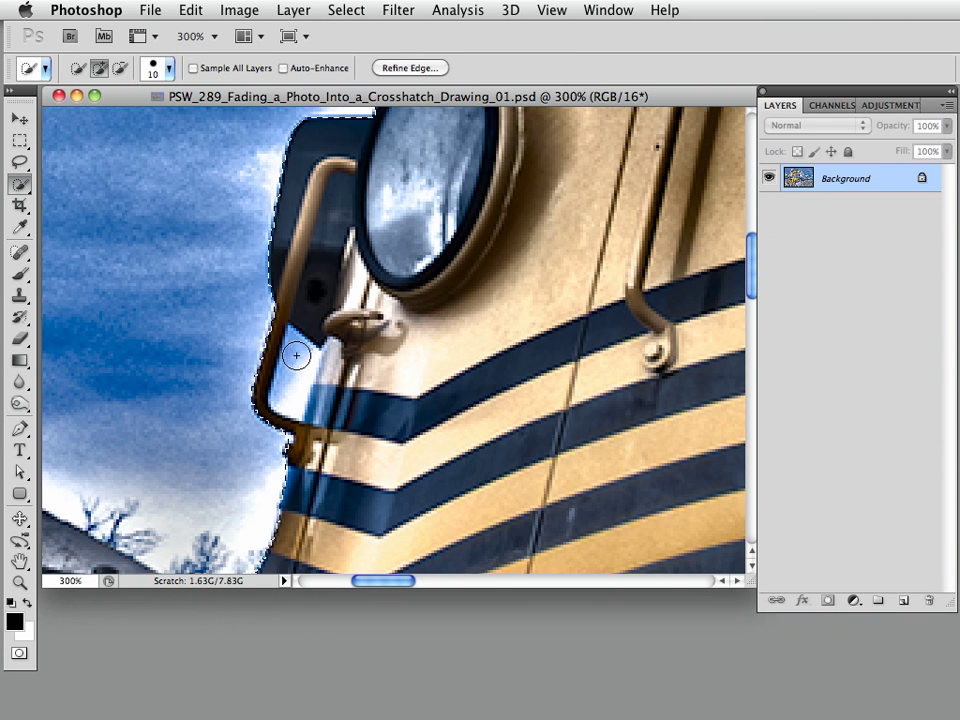
{"action": "key", "text": "bracketleft"}
{"action": "key", "text": "bracketleft"}
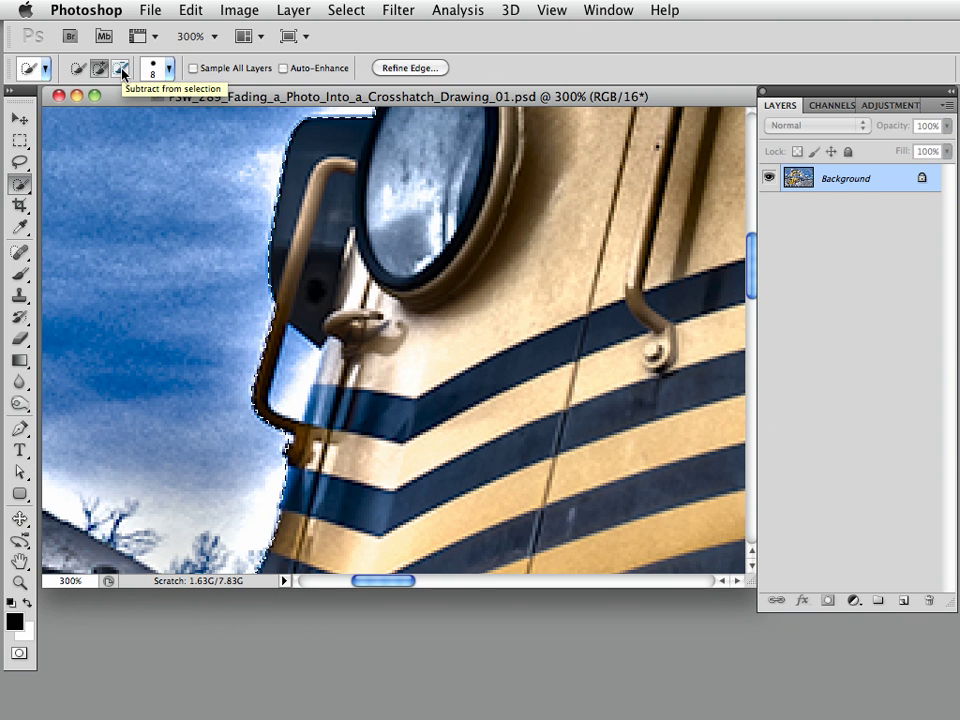
{"action": "key", "text": "bracketleft"}
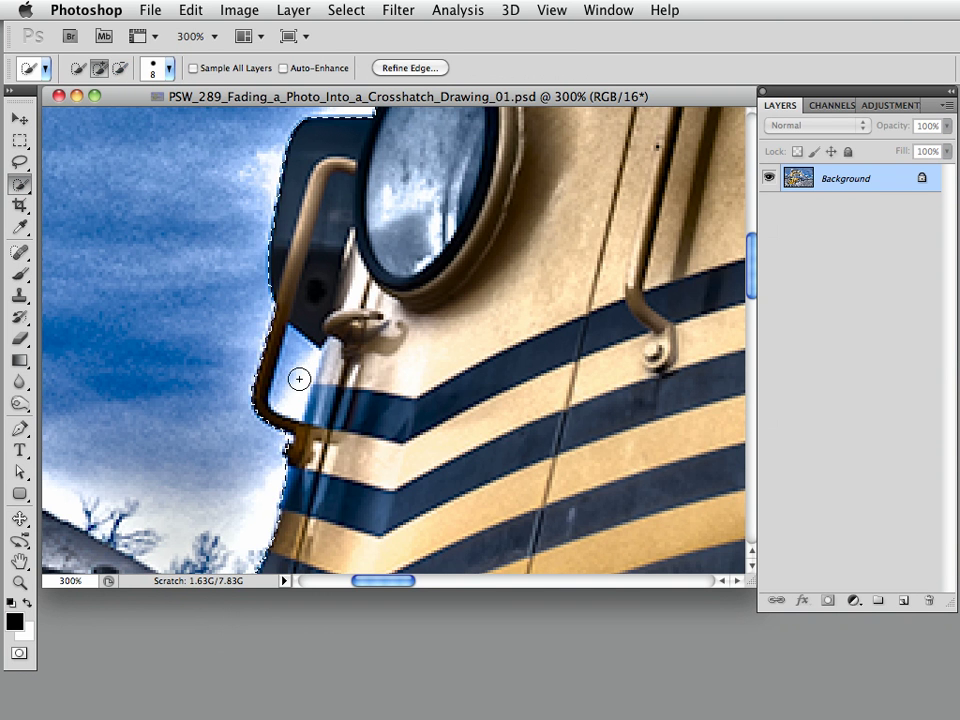
{"action": "key", "text": "bracketleft"}
{"action": "key", "text": "alt"}
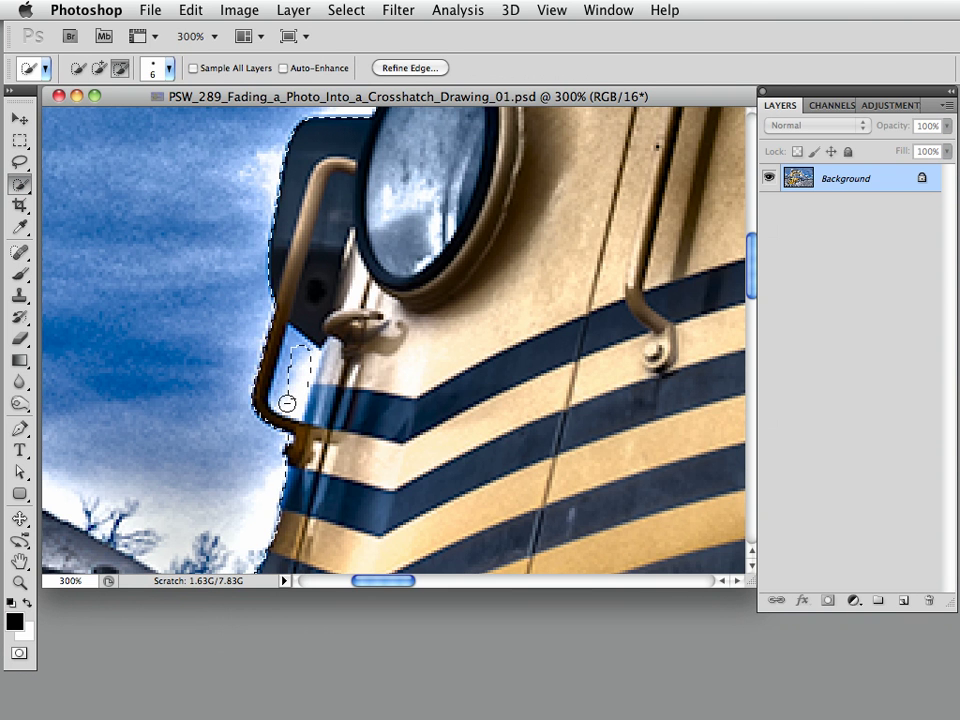
{"action": "left_click_drag", "start_coordinate": [296, 390], "coordinate": [294, 345]}
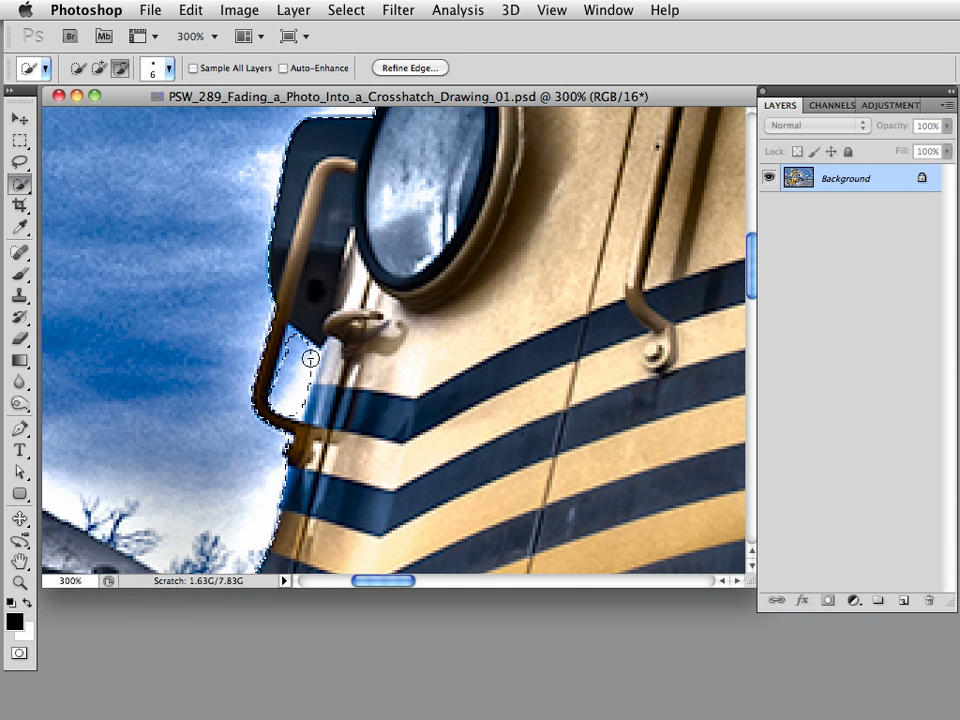
{"action": "mouse_move", "coordinate": [305, 367]}
{"action": "left_mouse_down"}
{"action": "mouse_move", "coordinate": [296, 342]}
{"action": "mouse_move", "coordinate": [299, 363]}
{"action": "left_mouse_up"}
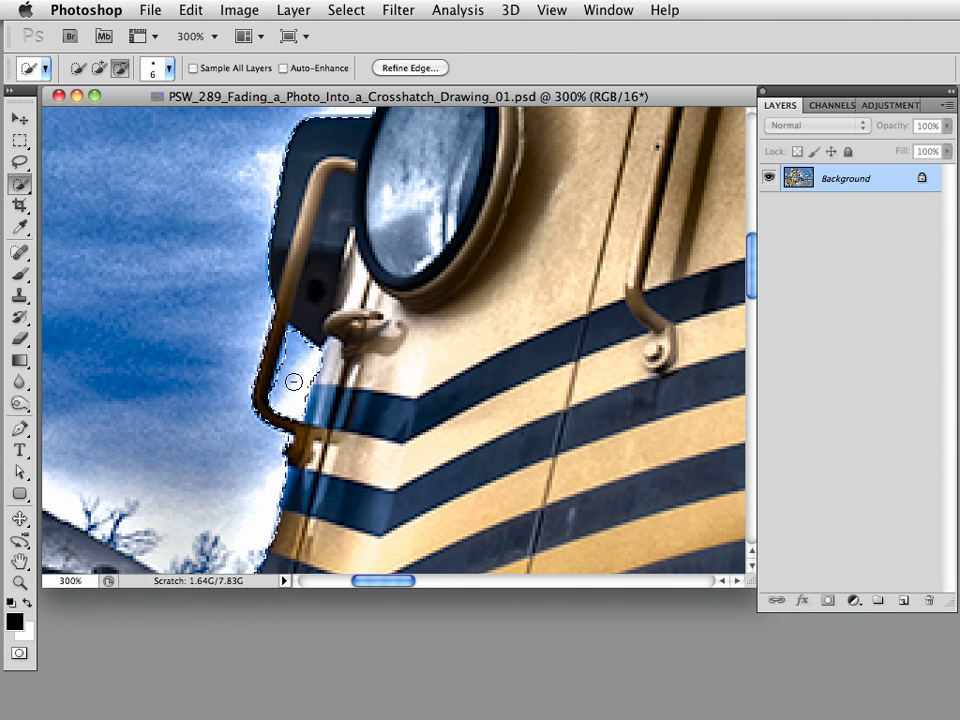
- Subtract the stray piece of the background coach's roof from the selection beside the nose stripes
{"action": "left_click_drag", "start_coordinate": [336, 493], "coordinate": [350, 332]}
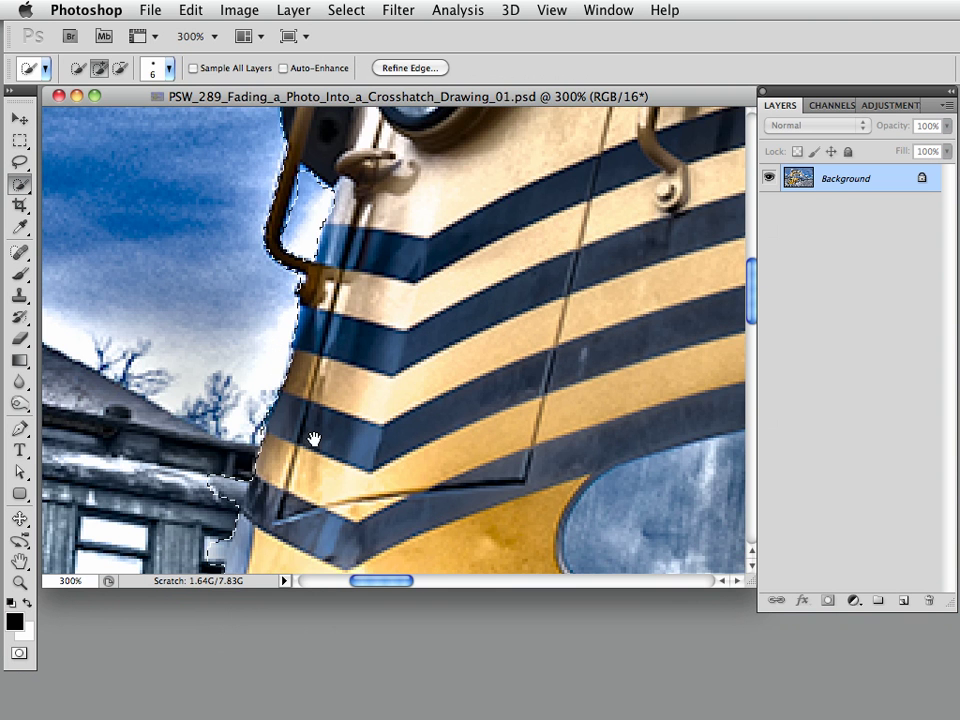
{"action": "key", "text": "alt"}
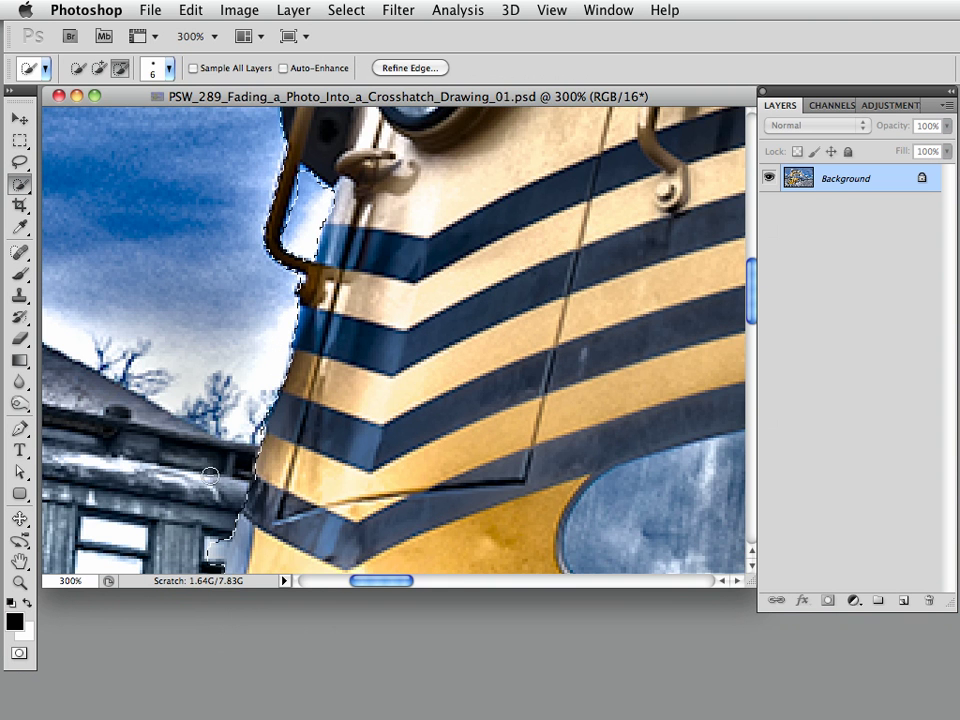
{"action": "left_click_drag", "start_coordinate": [230, 545], "coordinate": [262, 343]}
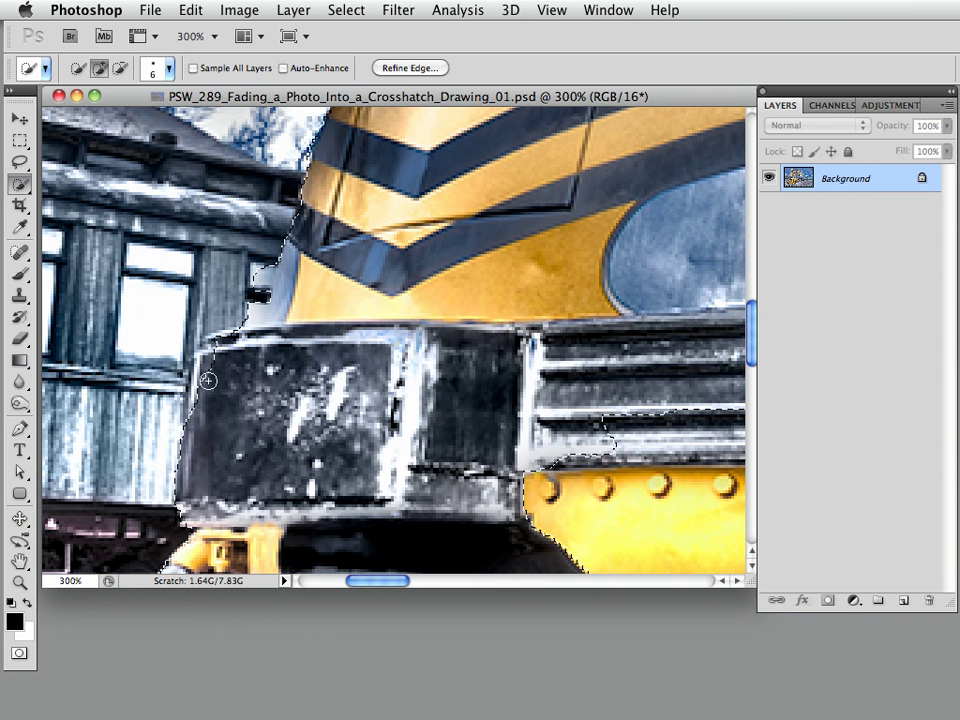
{"action": "left_click_drag", "start_coordinate": [208, 536], "coordinate": [246, 282]}
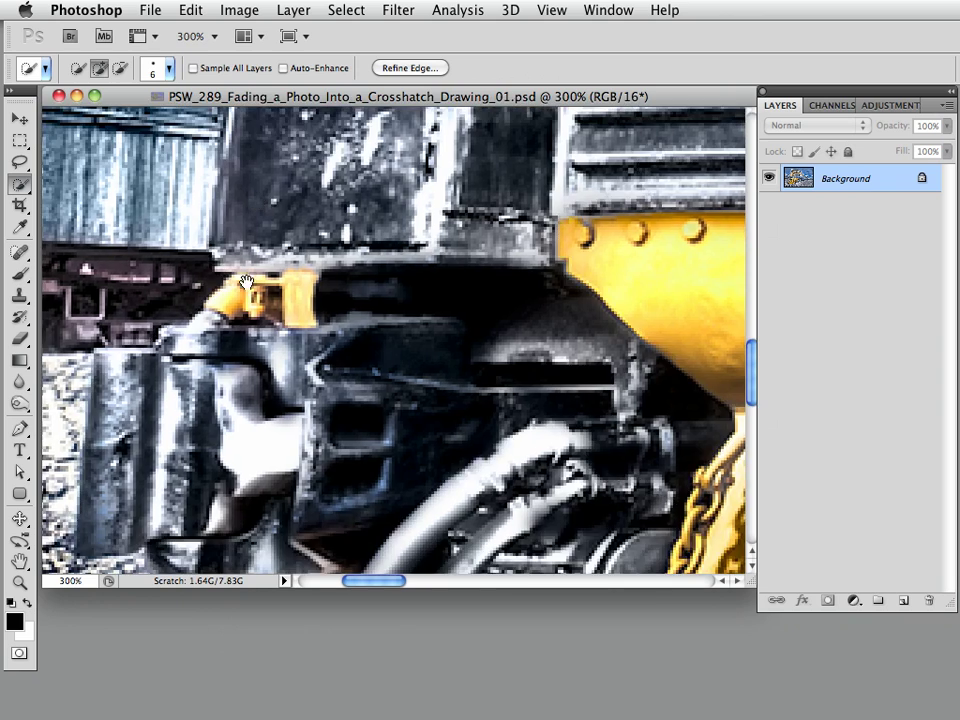
- Add the round railroad signal, its mast and the sign below it near the distant boxcar to the selection
{"action": "key", "text": "super+minus"}
{"action": "key", "text": "super+minus"}
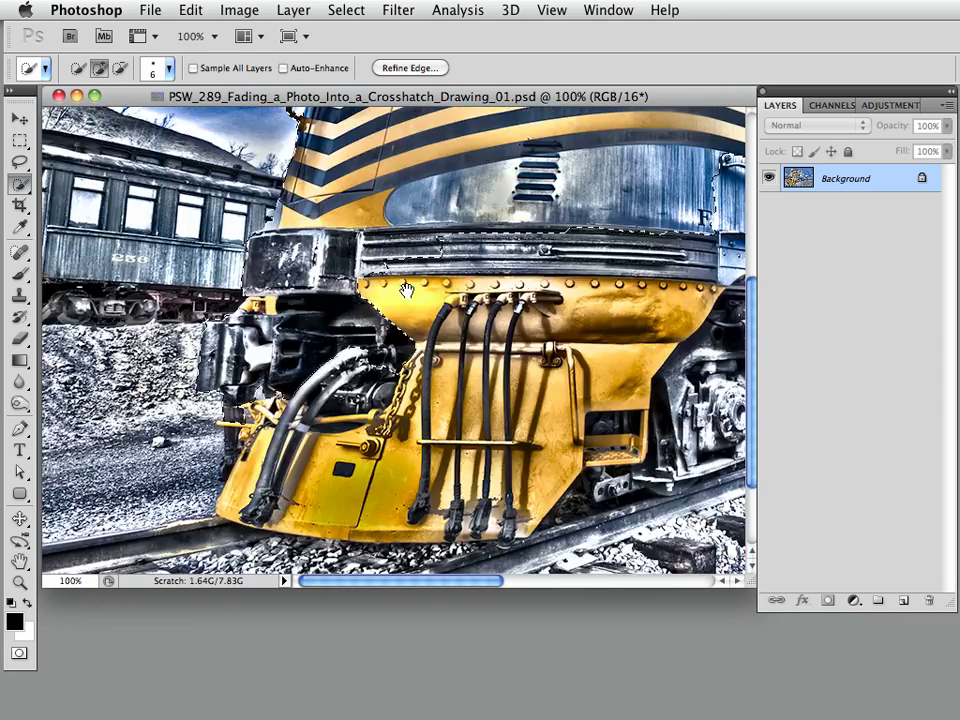
{"action": "scroll", "coordinate": [406, 290], "scroll_direction": "right", "scroll_amount": 10}
{"action": "key", "text": "super+plus"}
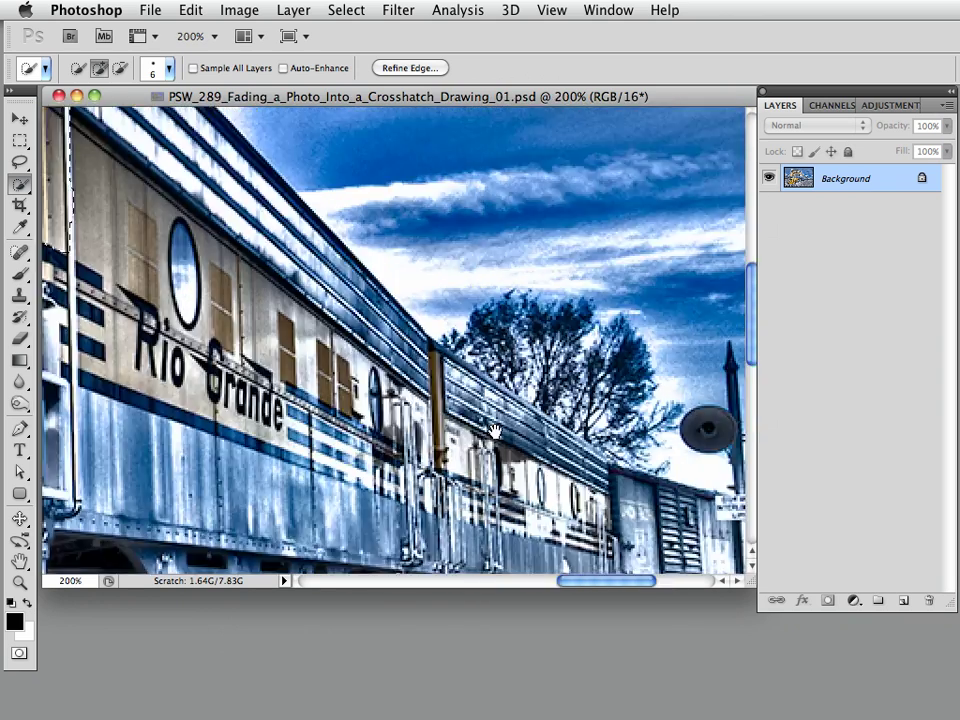
{"action": "left_click_drag", "start_coordinate": [494, 430], "coordinate": [400, 370]}
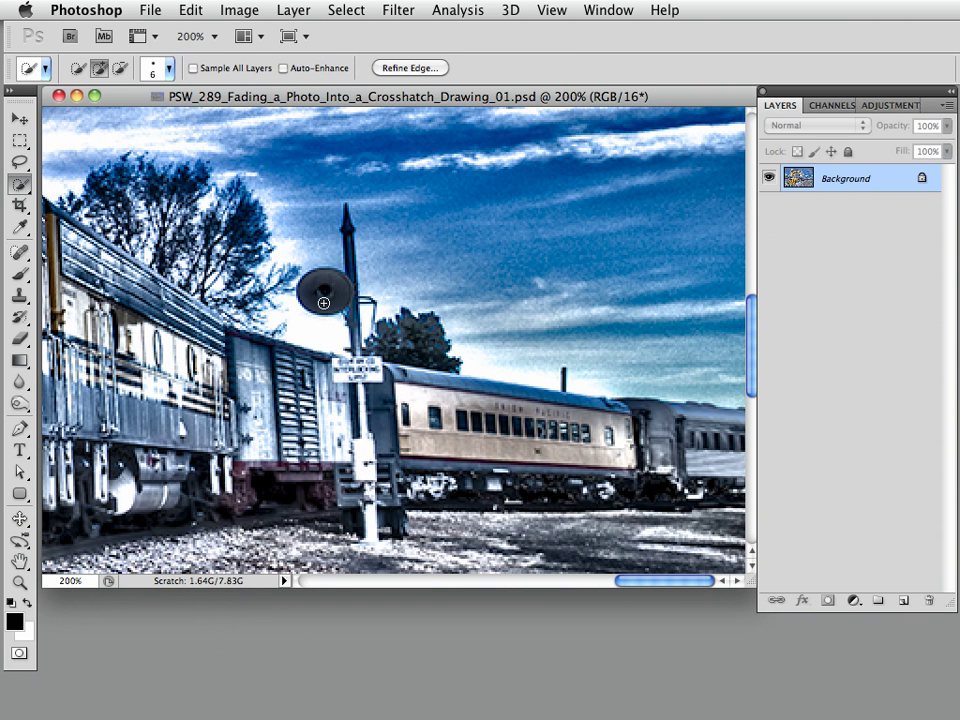
{"action": "mouse_move", "coordinate": [324, 302]}
{"action": "left_mouse_down"}
{"action": "mouse_move", "coordinate": [345, 230]}
{"action": "mouse_move", "coordinate": [330, 285]}
{"action": "mouse_move", "coordinate": [357, 345]}
{"action": "left_mouse_up"}
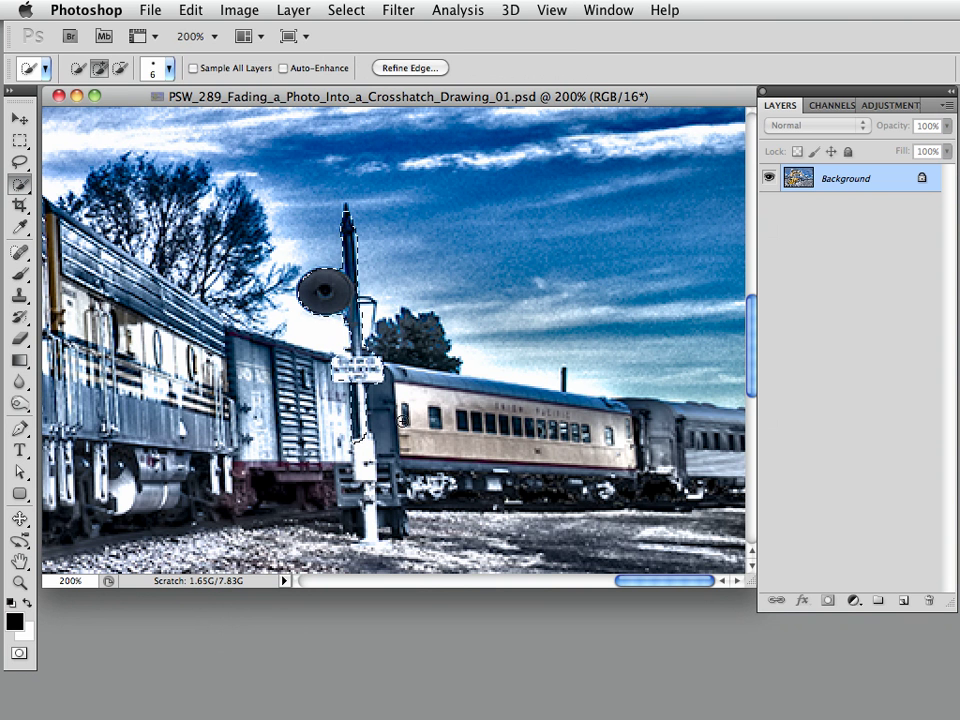
- Enlarge the brush to 80 and add the yellow front pilot and the track and gravel ahead of it to the selection
{"action": "left_click_drag", "start_coordinate": [602, 483], "coordinate": [596, 455]}
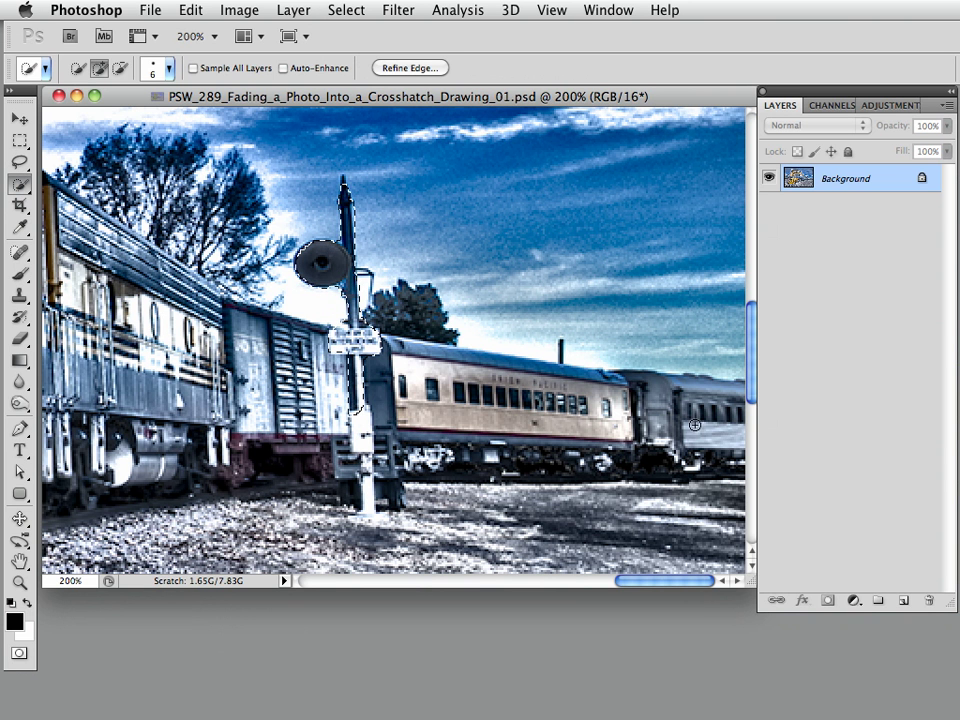
{"action": "left_click_drag", "start_coordinate": [268, 450], "coordinate": [389, 337]}
{"action": "left_click_drag", "start_coordinate": [258, 383], "coordinate": [328, 364]}
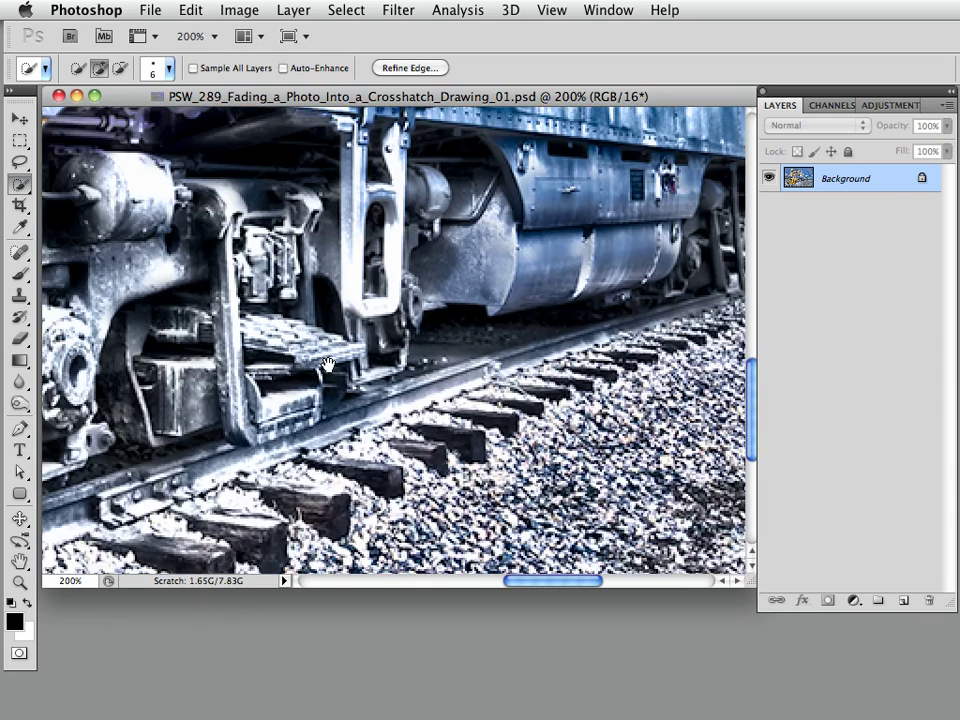
{"action": "left_click_drag", "start_coordinate": [217, 371], "coordinate": [300, 350]}
{"action": "left_click_drag", "start_coordinate": [160, 380], "coordinate": [250, 377]}
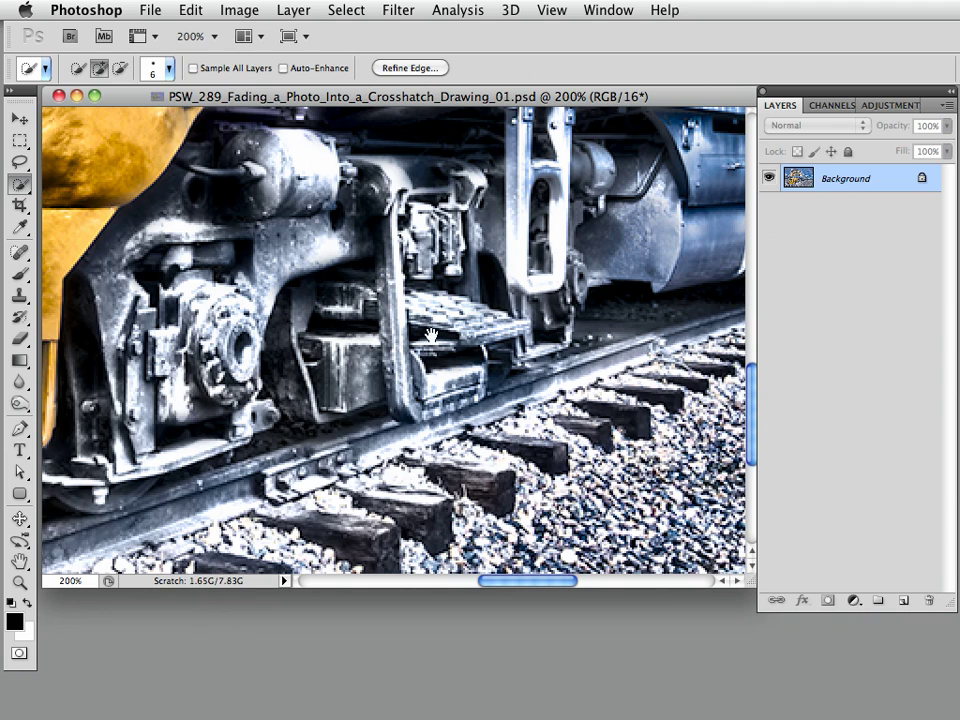
{"action": "left_click_drag", "start_coordinate": [432, 335], "coordinate": [351, 337]}
{"action": "left_click", "coordinate": [327, 333], "text": "alt"}
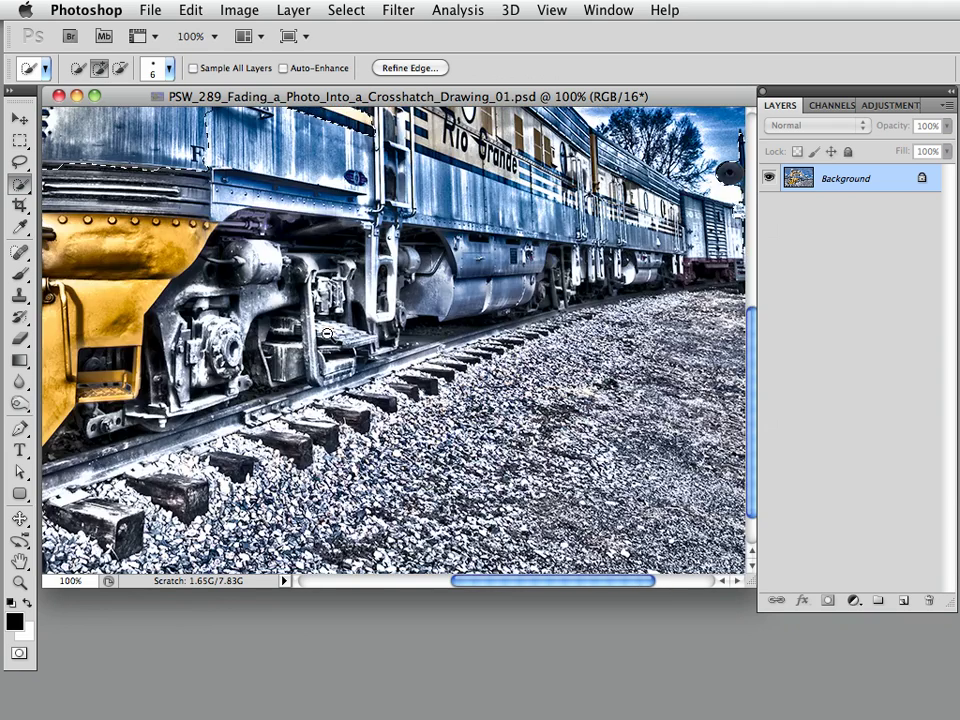
{"action": "left_click_drag", "start_coordinate": [178, 330], "coordinate": [630, 300]}
{"action": "left_click_drag", "start_coordinate": [543, 470], "coordinate": [453, 480]}
{"action": "key", "text": "bracketright"}
{"action": "key", "text": "bracketright"}
{"action": "key", "text": "bracketright"}
{"action": "key", "text": "bracketright"}
{"action": "key", "text": "bracketright"}
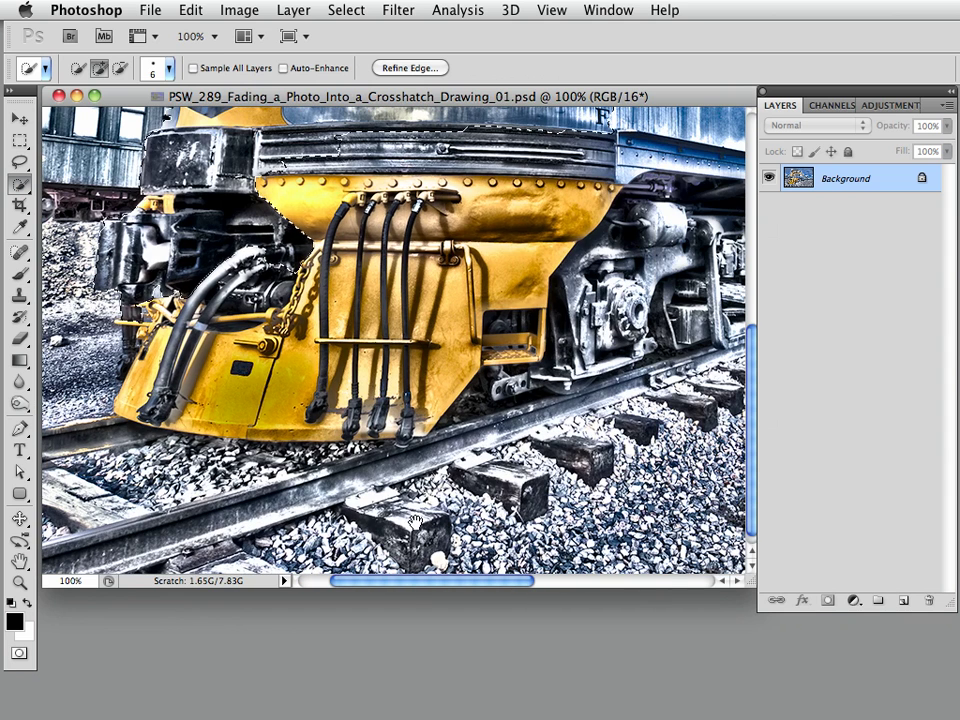
{"action": "key", "text": "bracketright"}
{"action": "key", "text": "bracketright"}
{"action": "key", "text": "bracketright"}
{"action": "key", "text": "bracketright"}
{"action": "key", "text": "bracketright"}
{"action": "key", "text": "bracketright"}
{"action": "key", "text": "bracketright"}
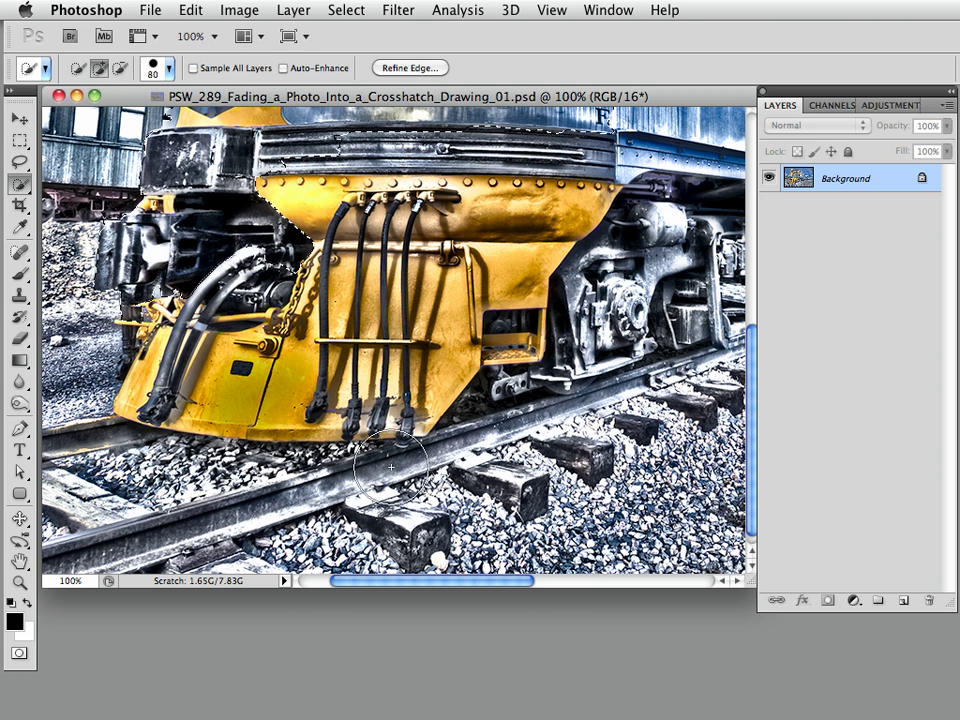
{"action": "key", "text": "Tab"}
{"action": "key", "text": "Tab"}
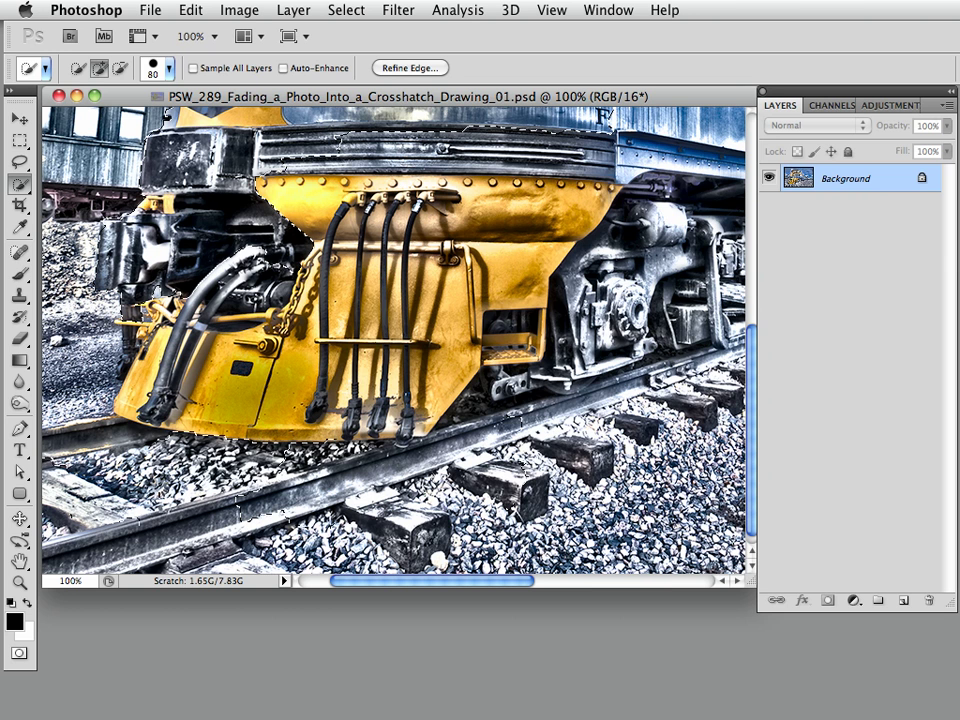
{"action": "scroll", "coordinate": [108, 470], "scroll_direction": "left", "scroll_amount": 5}
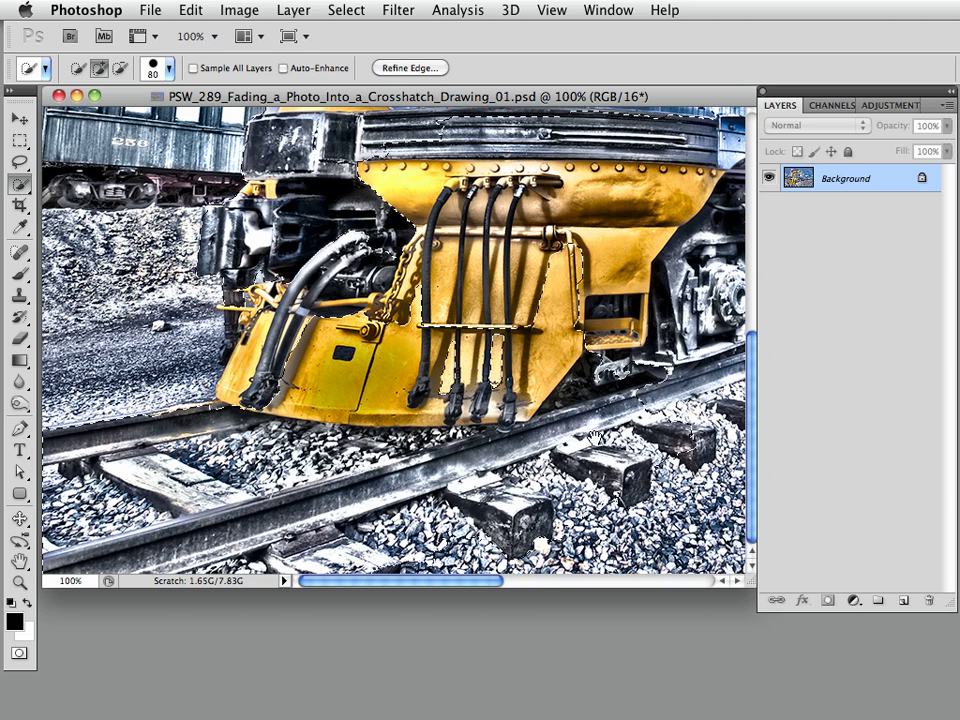
- Add the locomotive's front wheel truck and the rail and wooden ties beside it to the selection
{"action": "scroll", "coordinate": [402, 336], "scroll_direction": "right", "scroll_amount": 6}
{"action": "scroll", "coordinate": [537, 450], "scroll_direction": "right", "scroll_amount": 8}
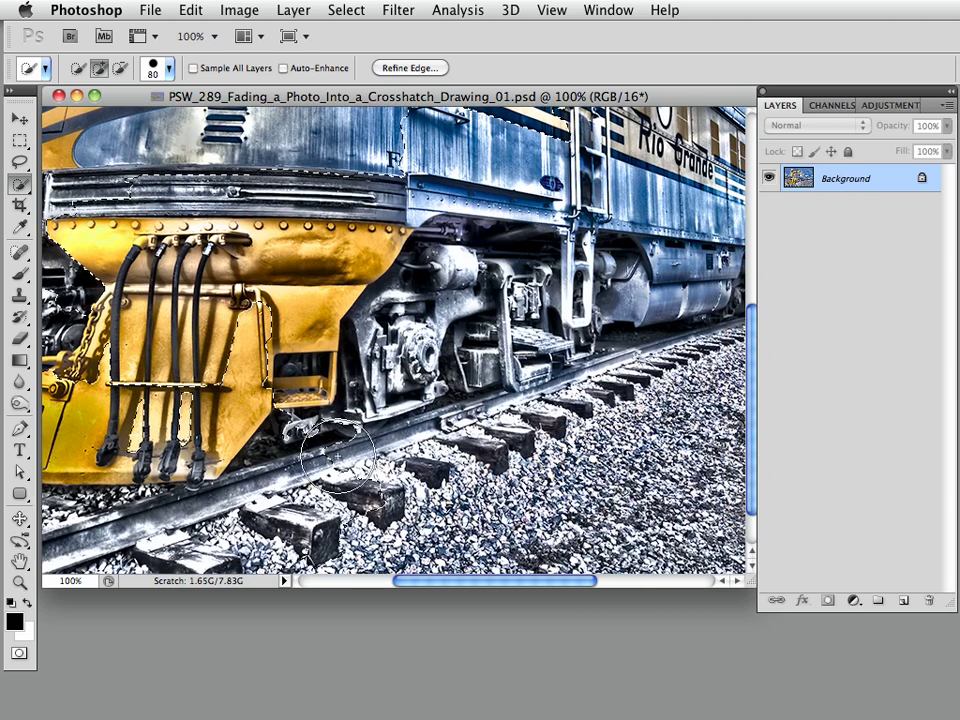
{"action": "left_click", "coordinate": [360, 310]}
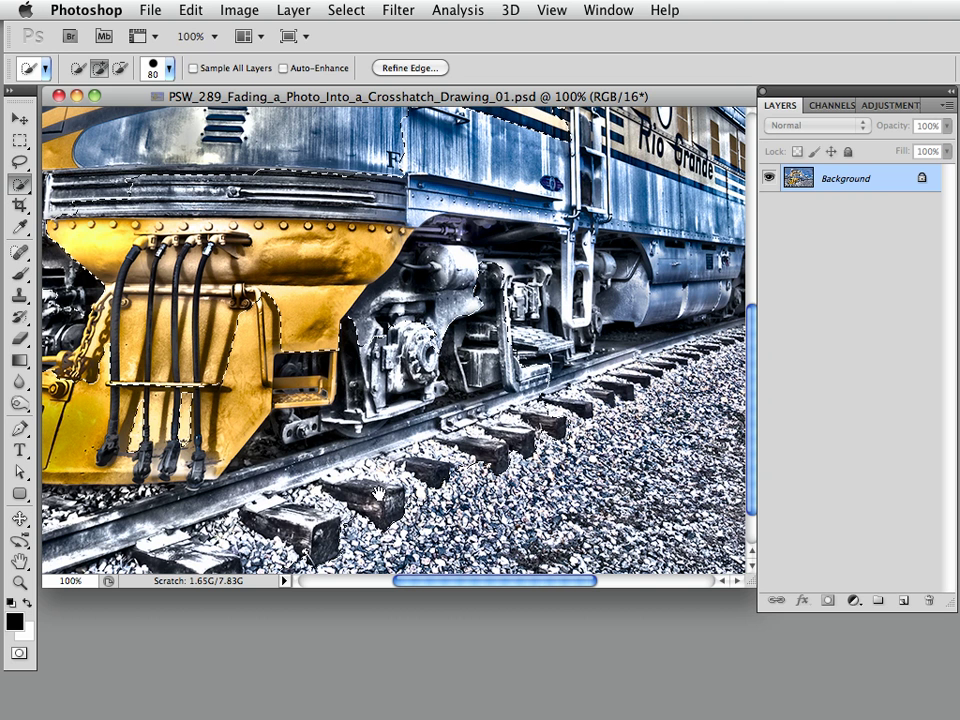
{"action": "left_click_drag", "start_coordinate": [278, 515], "coordinate": [203, 555]}
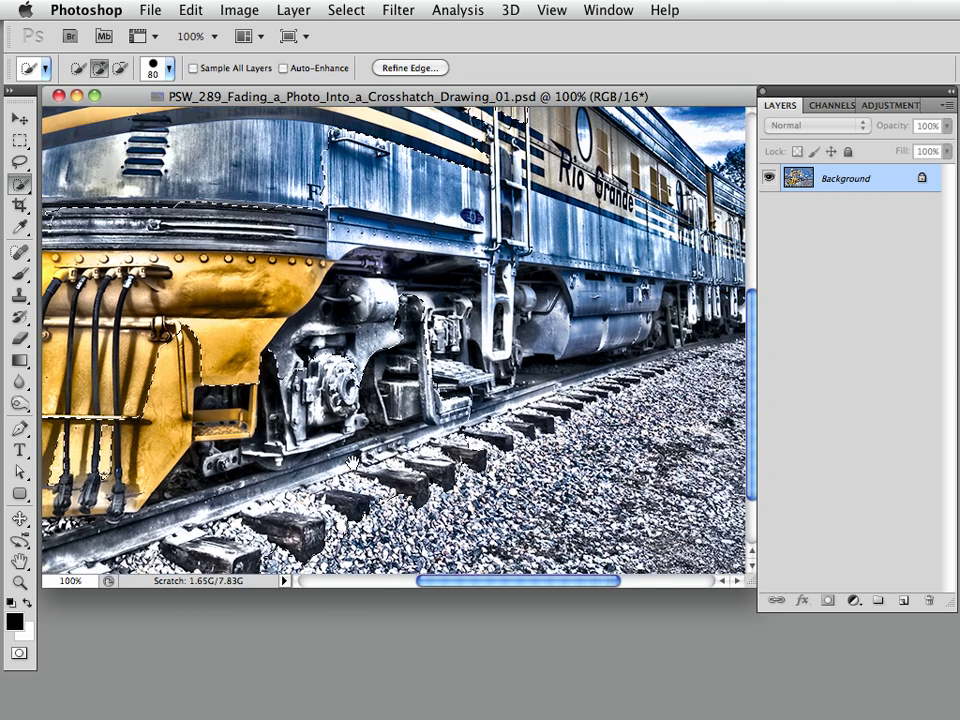
- Extend the selection over the locomotive's lower blue side, steps and fuel tank toward the trailing units
{"action": "mouse_move", "coordinate": [433, 378]}
{"action": "left_mouse_down"}
{"action": "mouse_move", "coordinate": [421, 320]}
{"action": "mouse_move", "coordinate": [363, 285]}
{"action": "mouse_move", "coordinate": [356, 248]}
{"action": "mouse_move", "coordinate": [506, 220]}
{"action": "mouse_move", "coordinate": [296, 230]}
{"action": "mouse_move", "coordinate": [256, 339]}
{"action": "left_mouse_up"}
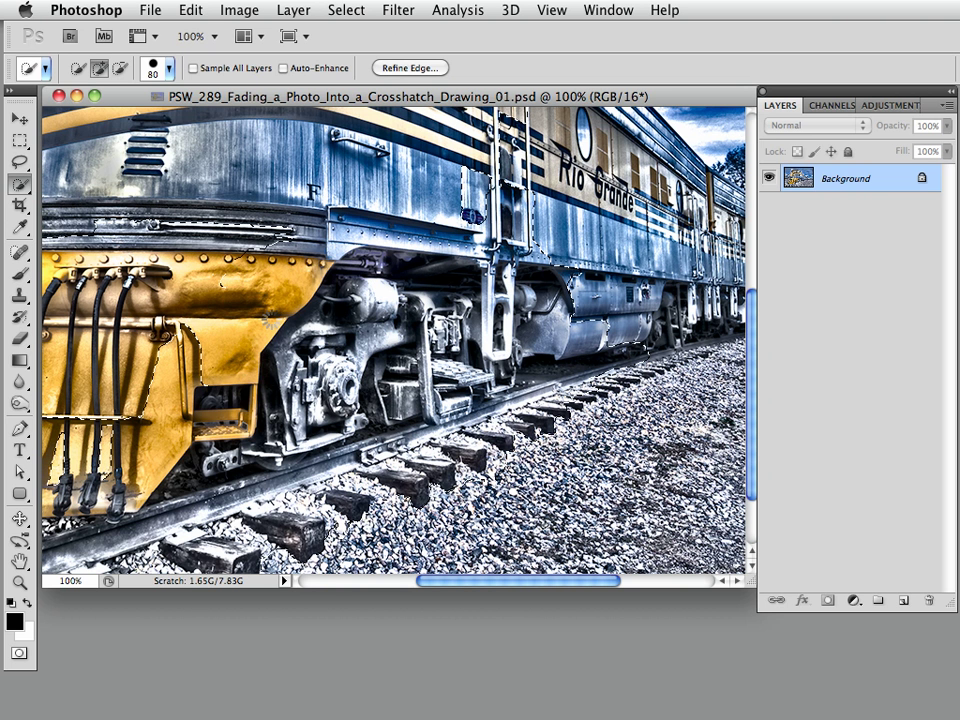
{"action": "mouse_move", "coordinate": [618, 308]}
{"action": "left_mouse_down"}
{"action": "mouse_move", "coordinate": [503, 328]}
{"action": "mouse_move", "coordinate": [333, 338]}
{"action": "left_mouse_up"}
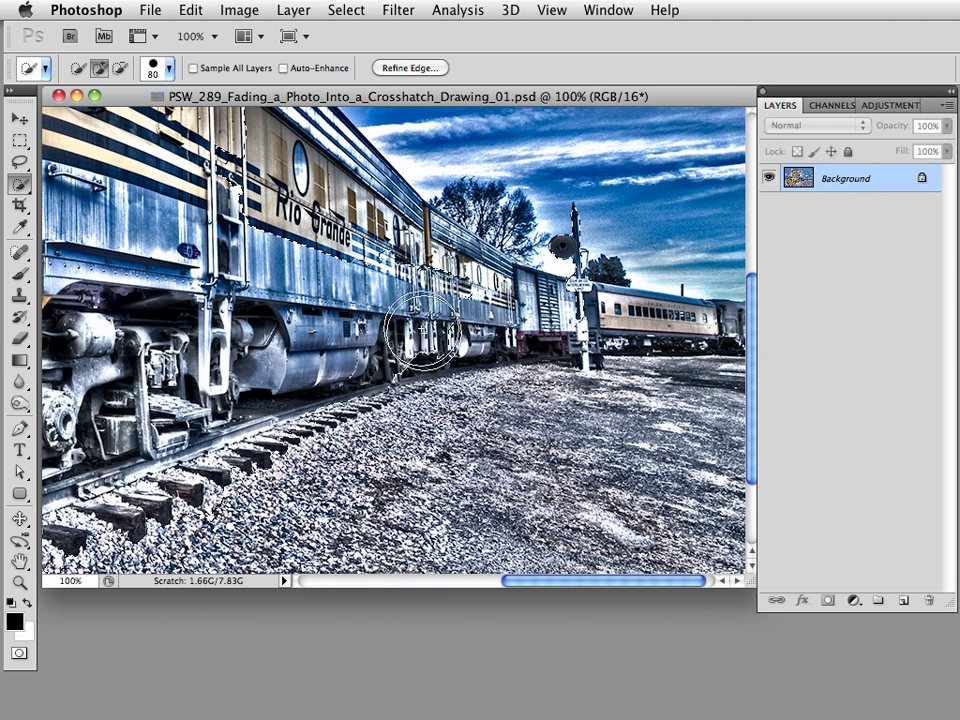
{"action": "left_click_drag", "start_coordinate": [337, 305], "coordinate": [397, 330]}
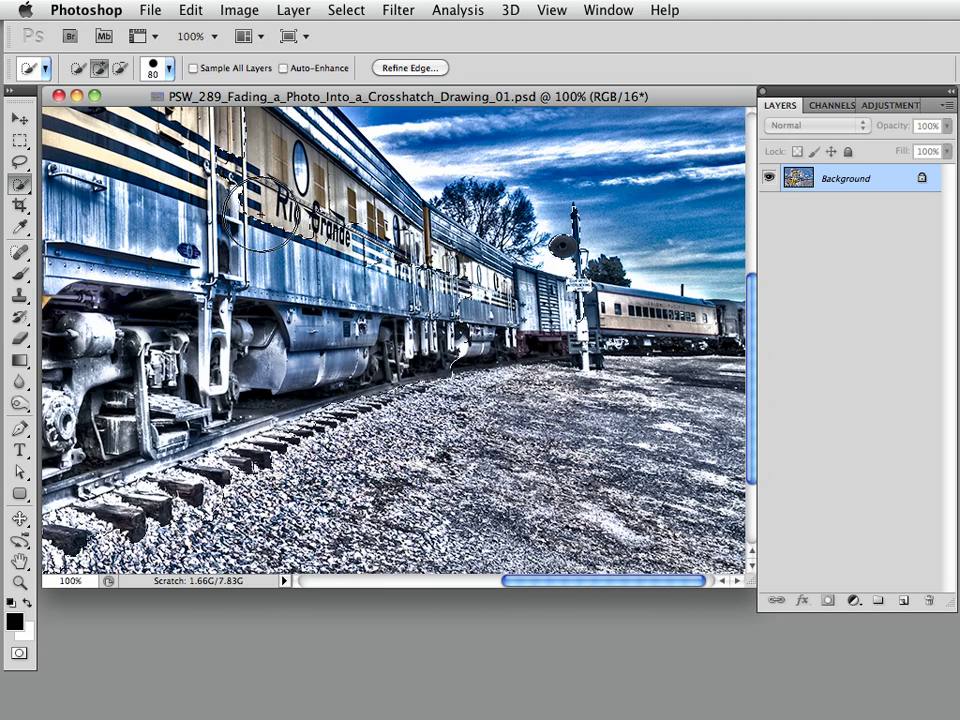
{"action": "scroll", "coordinate": [258, 213], "scroll_direction": "left", "scroll_amount": 6}
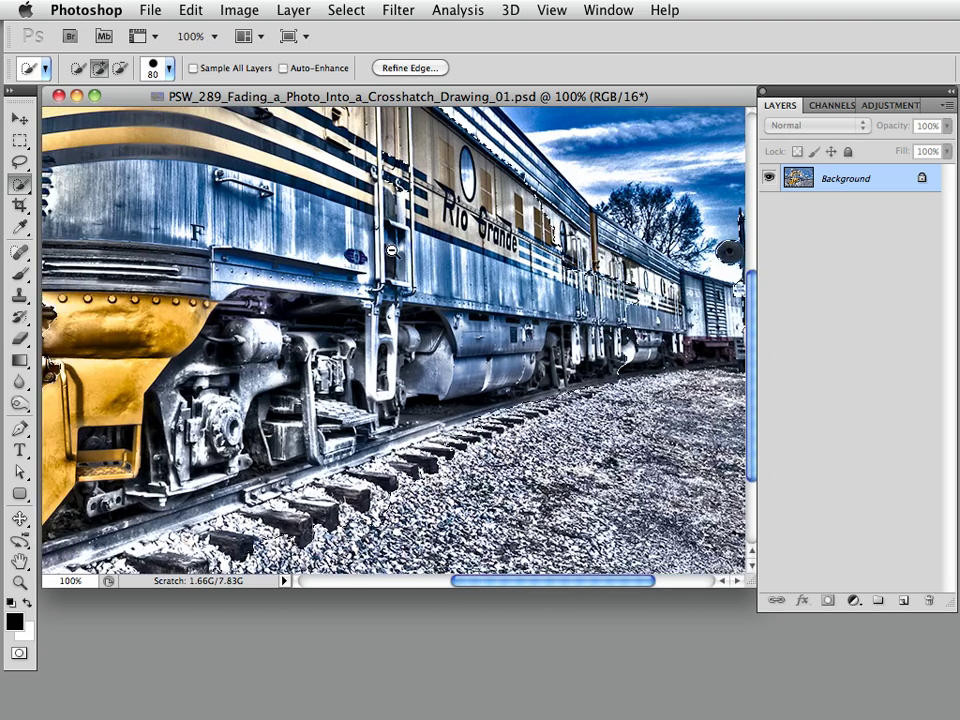
{"action": "scroll", "coordinate": [349, 253], "scroll_direction": "down", "scroll_amount": 1}
{"action": "scroll", "coordinate": [349, 253], "scroll_direction": "left", "scroll_amount": 4}
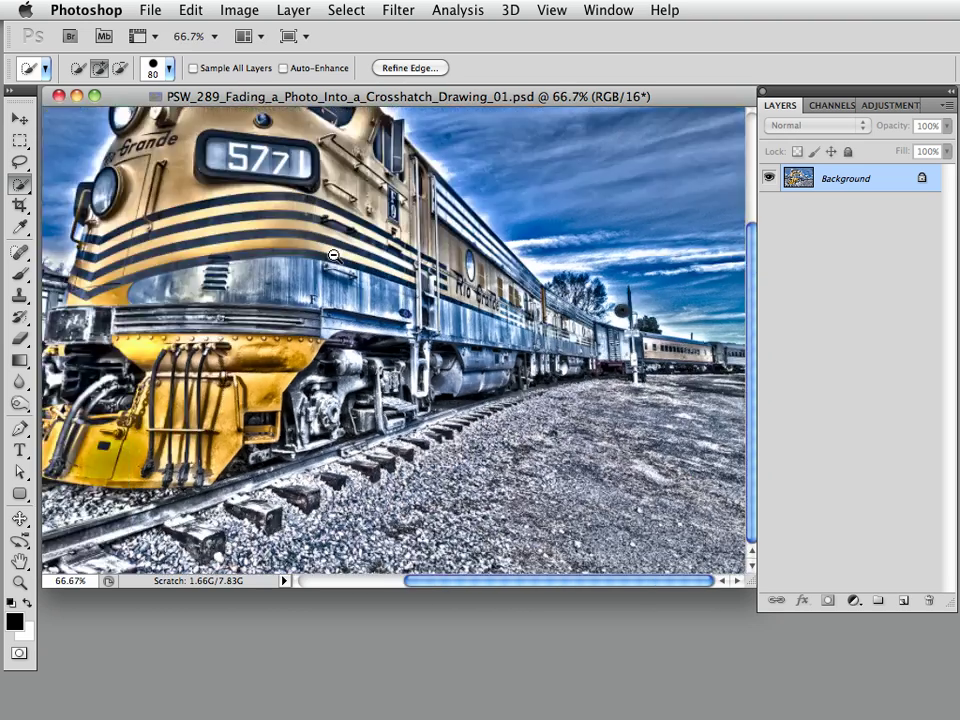
{"action": "scroll", "coordinate": [349, 253], "scroll_direction": "down", "scroll_amount": 1}
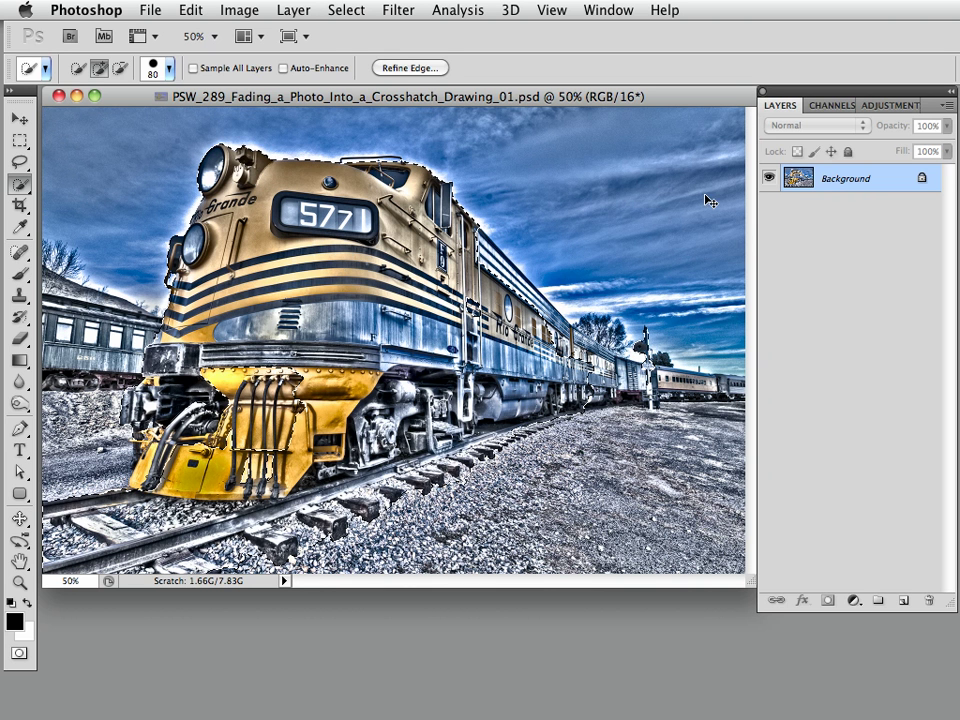
- Load the train first draft channel as the selection and delete that channel
{"action": "left_click", "coordinate": [837, 107]}
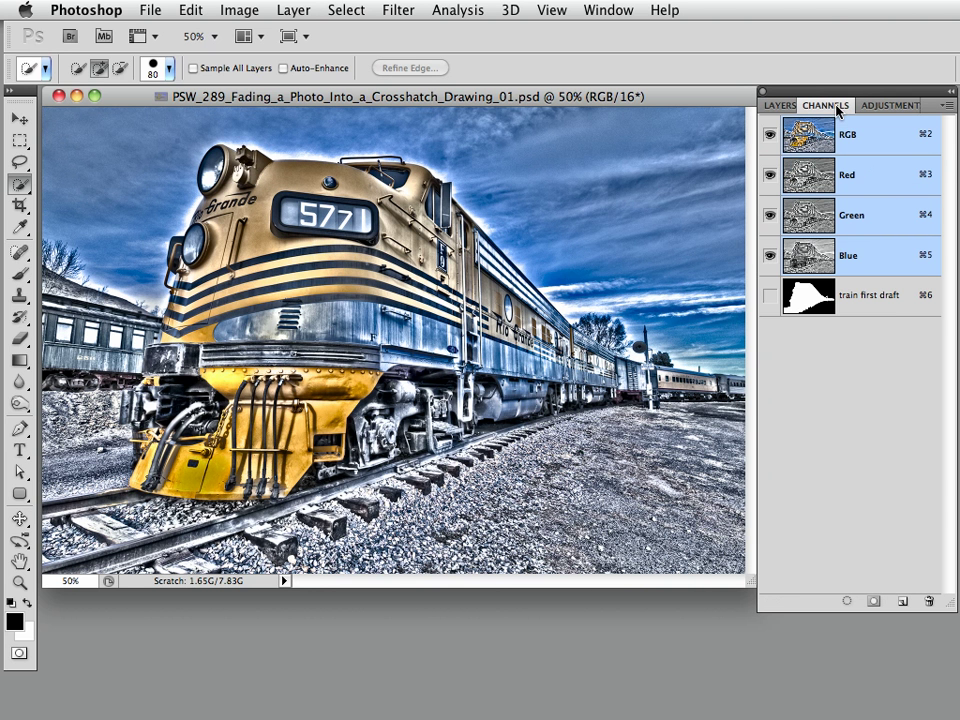
{"action": "left_click", "coordinate": [808, 303], "text": "super"}
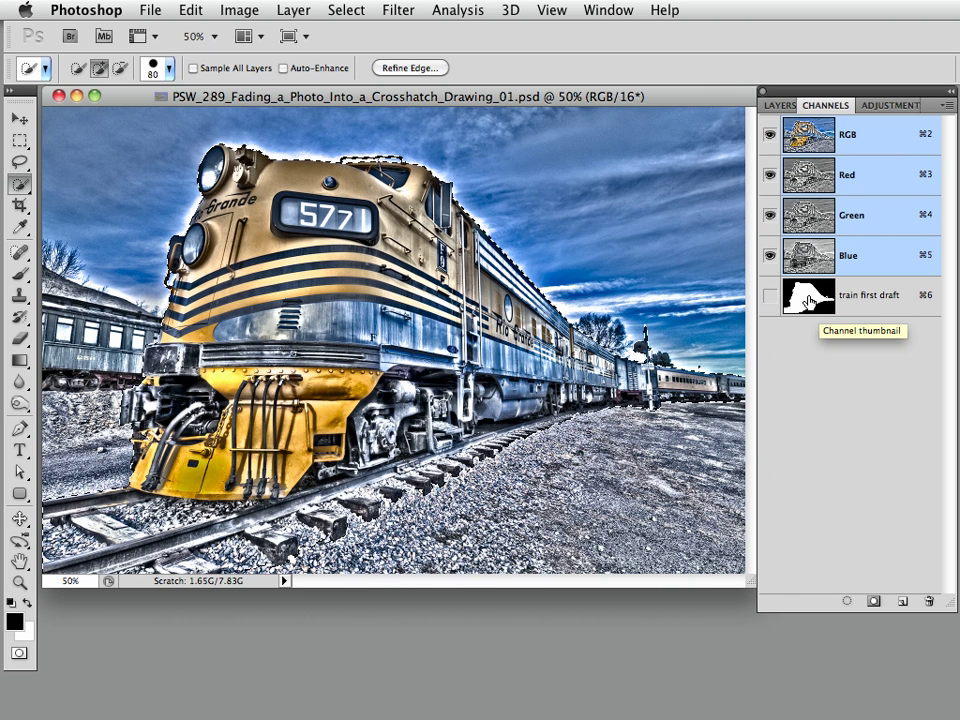
{"action": "left_click_drag", "start_coordinate": [810, 303], "coordinate": [931, 600]}
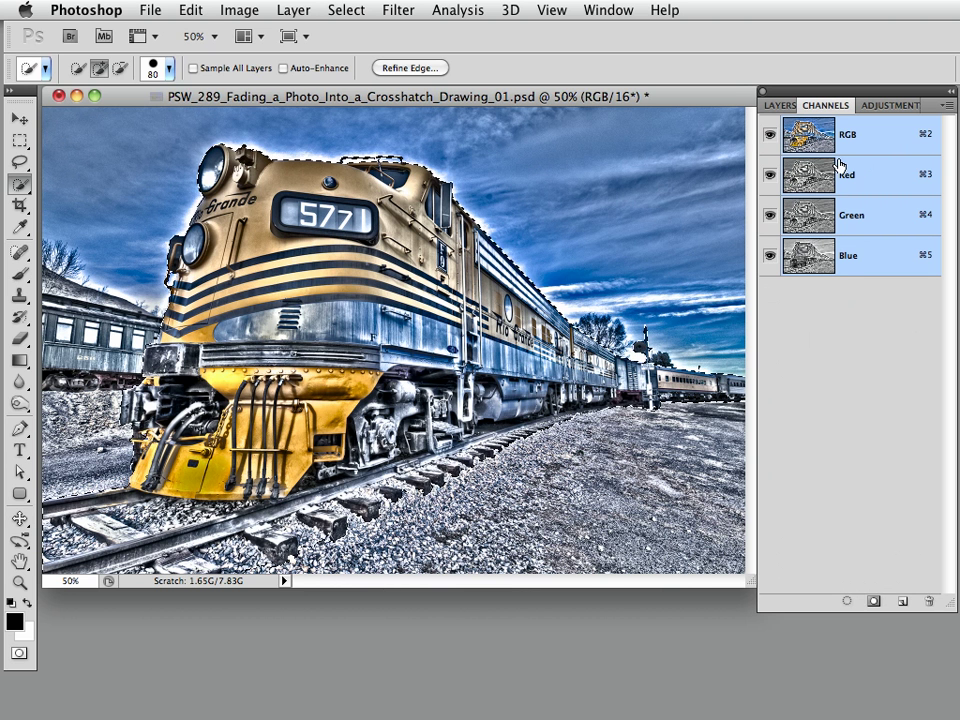
{"action": "left_click", "coordinate": [780, 105]}
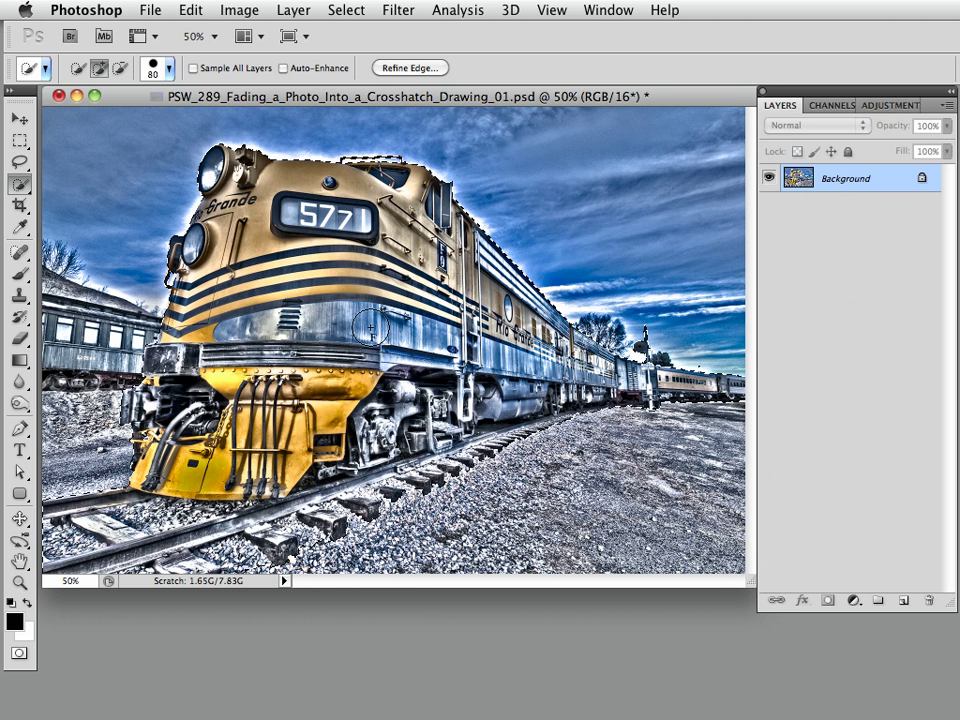
- Examine the loaded selection's edges around the train's nose, along its side and down to the track ties
{"action": "key", "text": "super+equal"}
{"action": "key", "text": "super+equal"}
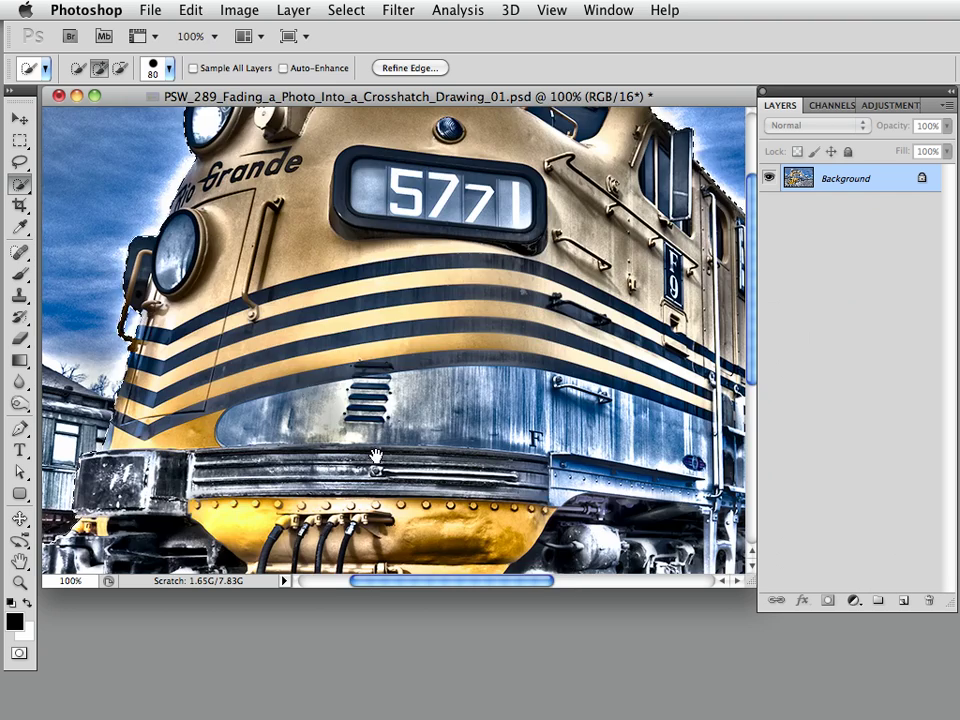
{"action": "scroll", "coordinate": [375, 457], "scroll_direction": "right", "scroll_amount": 10}
{"action": "scroll", "coordinate": [375, 457], "scroll_direction": "down", "scroll_amount": 5}
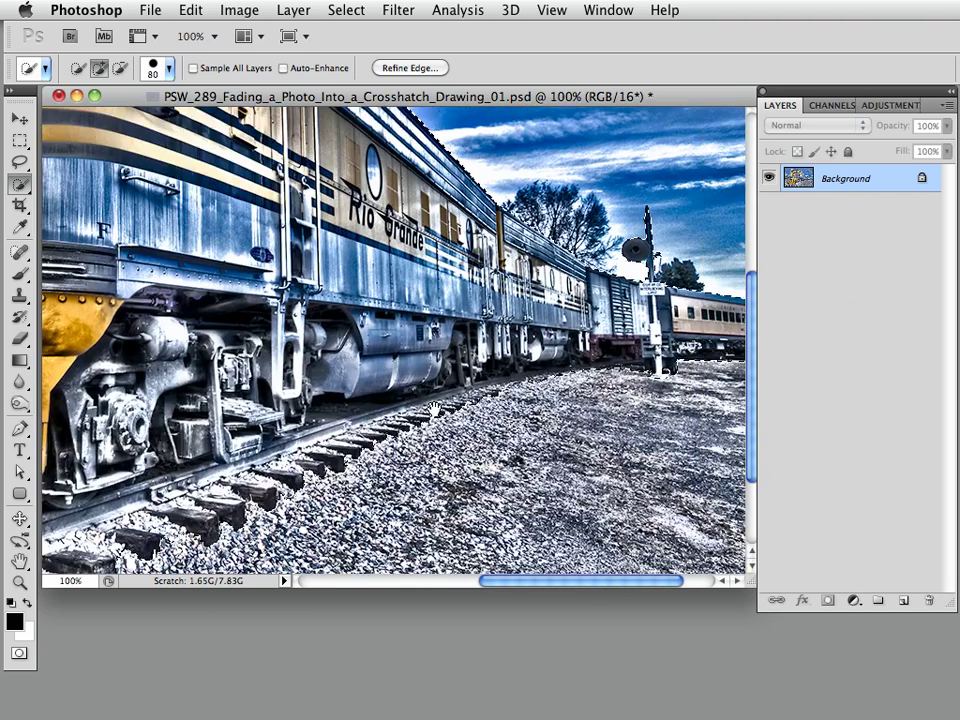
{"action": "scroll", "coordinate": [432, 408], "scroll_direction": "left", "scroll_amount": 5}
{"action": "key", "text": "super+minus"}
{"action": "key", "text": "super+minus"}
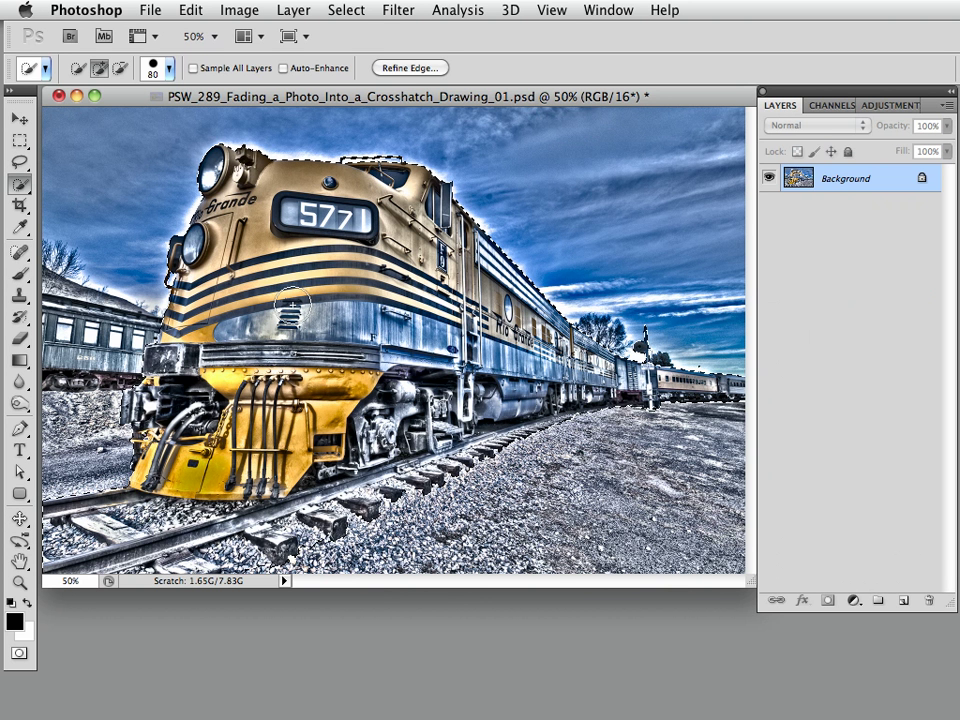
- Save the selection as a new channel named "train first draft"
{"action": "left_click", "coordinate": [339, 9]}
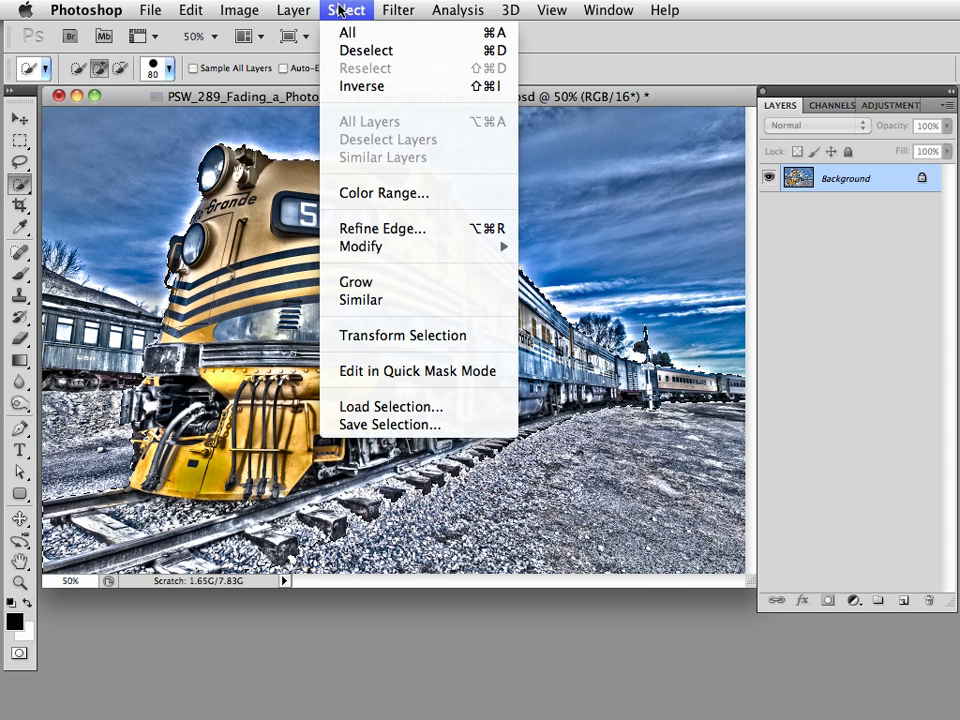
{"action": "left_click", "coordinate": [375, 427]}
{"action": "type", "text": "tra"}
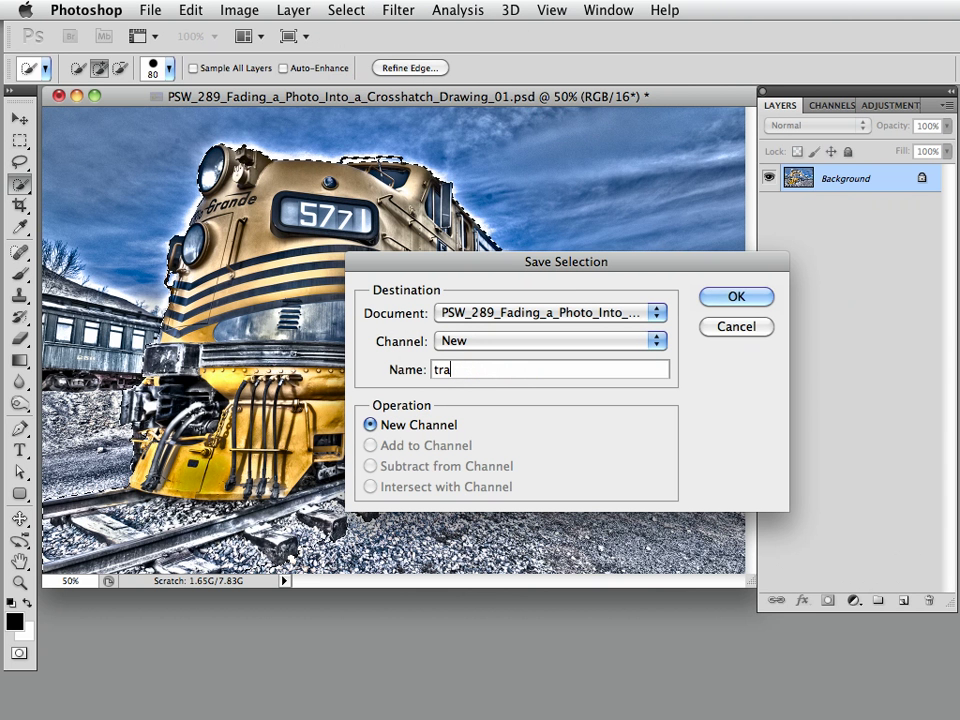
{"action": "type", "text": "in first drft"}
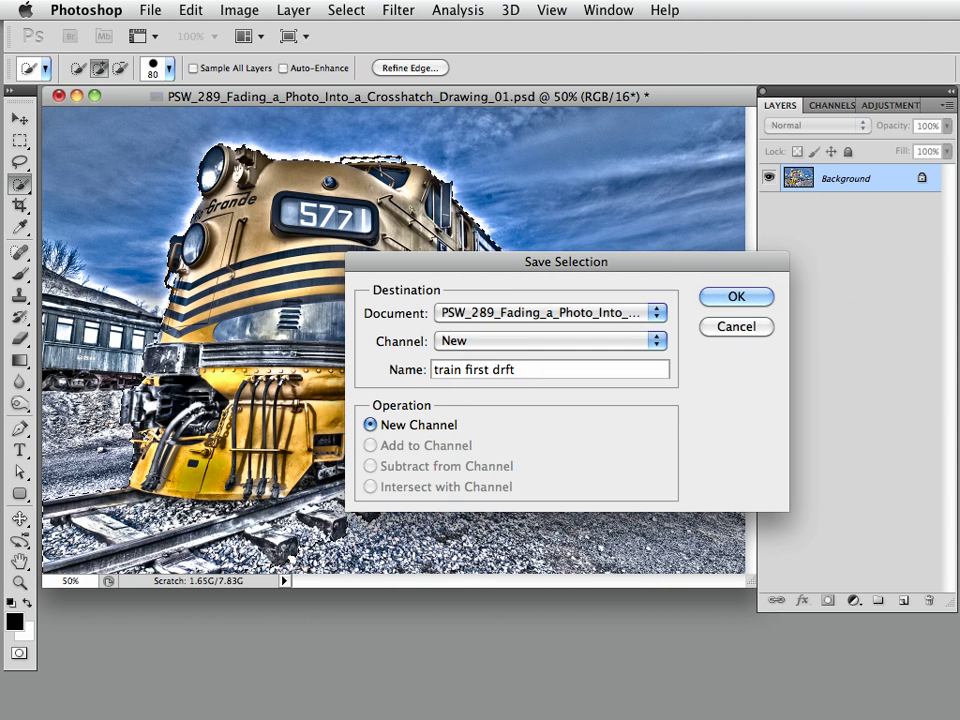
{"action": "key", "text": "BackSpace"}
{"action": "type", "text": "af"}
{"action": "left_click_drag", "start_coordinate": [487, 268], "coordinate": [451, 261]}
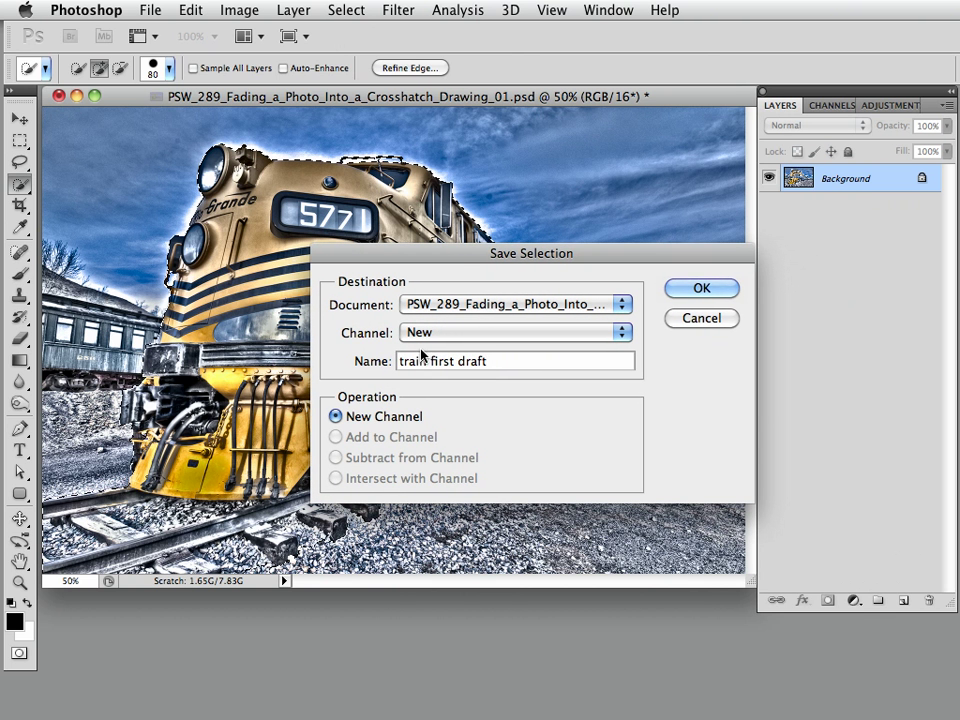
{"action": "left_click", "coordinate": [680, 288]}
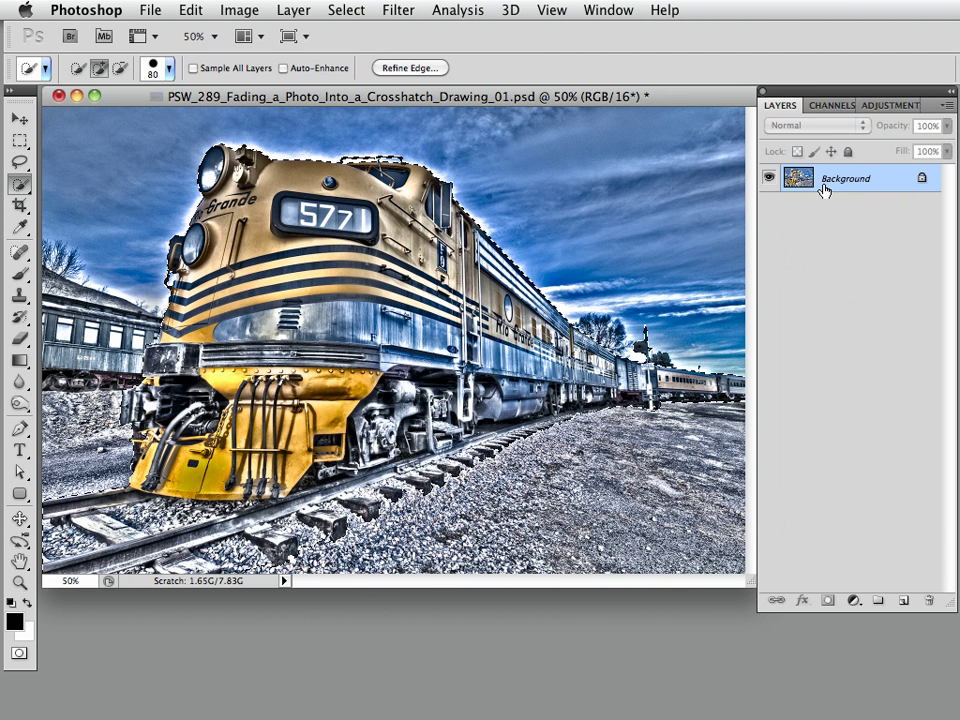
- Open Refine Edge for the train selection with the On White view, keeping the train uncovered by the dialog
{"action": "left_click", "coordinate": [416, 68]}
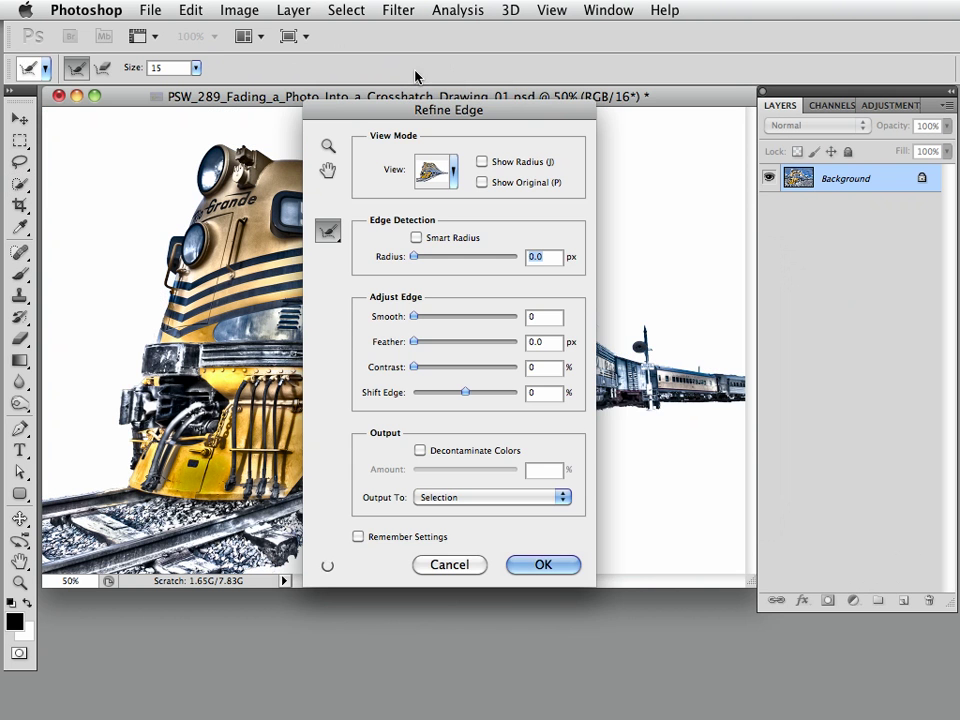
{"action": "left_click_drag", "start_coordinate": [418, 78], "coordinate": [717, 117]}
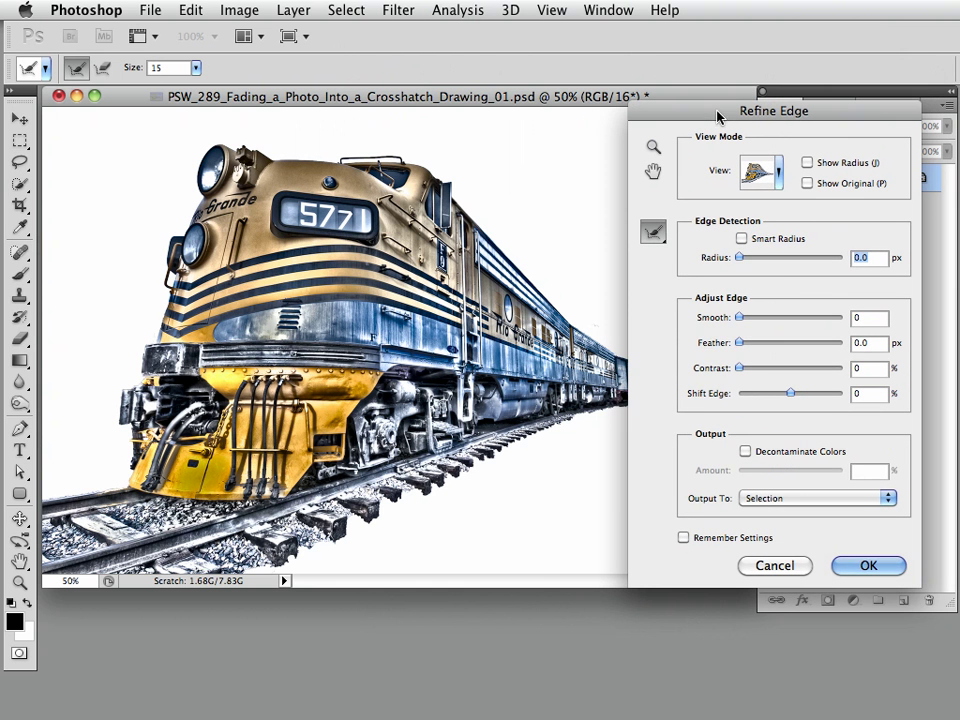
{"action": "left_click", "coordinate": [779, 175]}
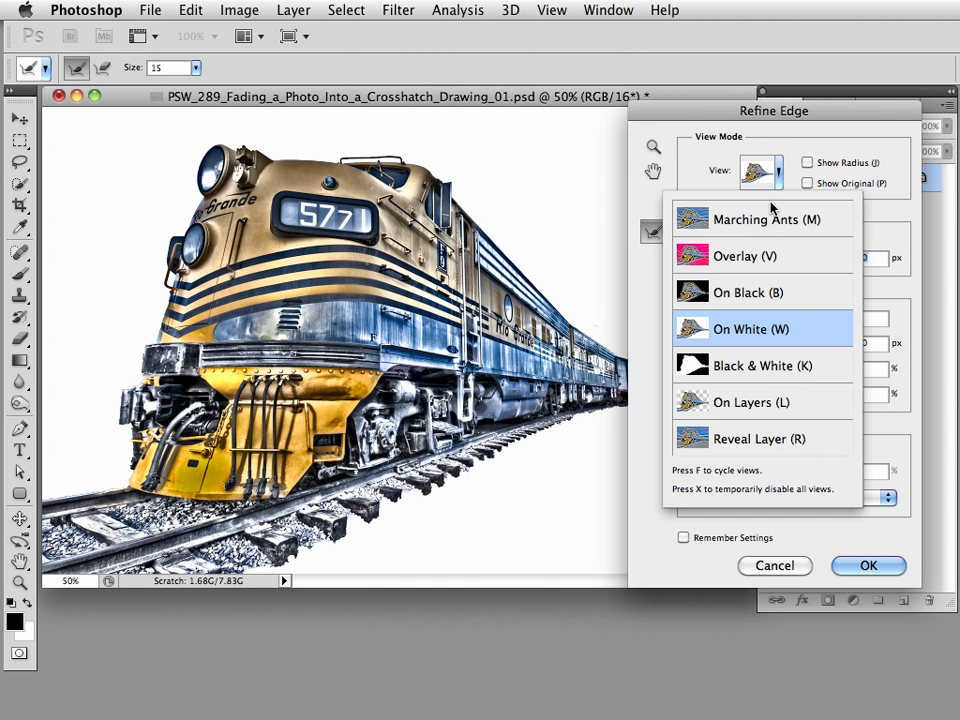
{"action": "left_click", "coordinate": [695, 330]}
{"action": "left_click_drag", "start_coordinate": [701, 108], "coordinate": [721, 108]}
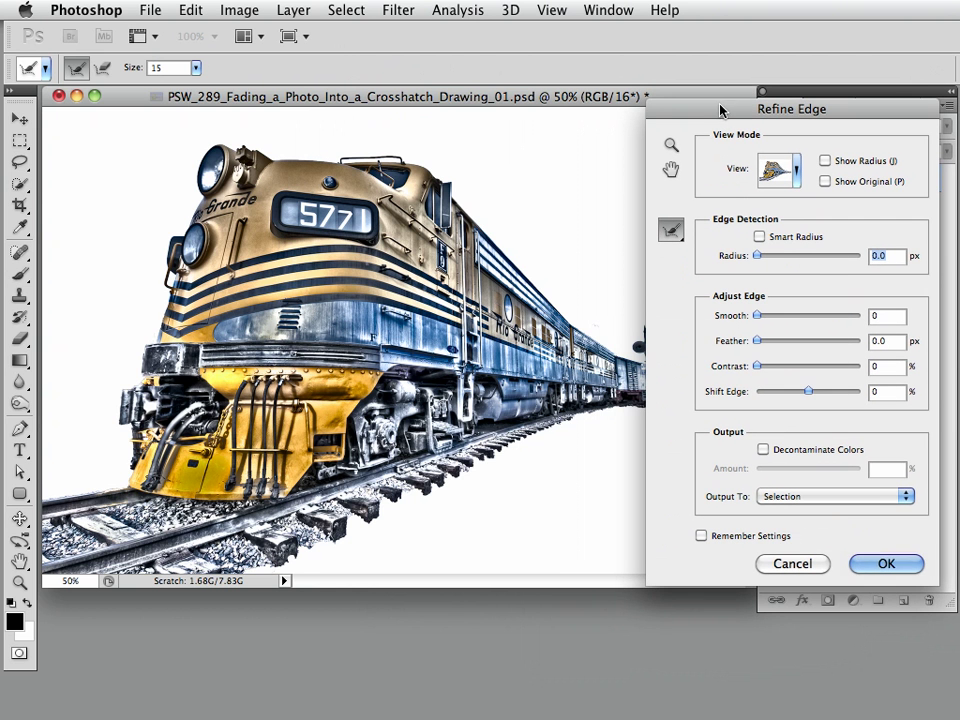
- Set the edge detection radius to 29.2 px and enable Smart Radius
{"action": "left_click_drag", "start_coordinate": [767, 259], "coordinate": [810, 257]}
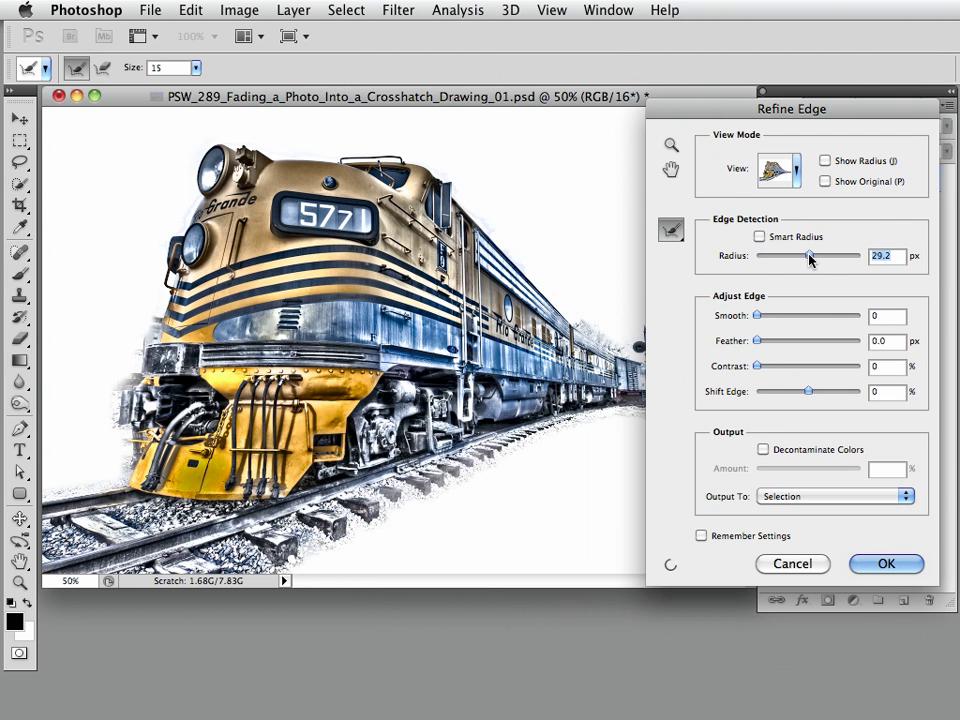
{"action": "left_click", "coordinate": [761, 238]}
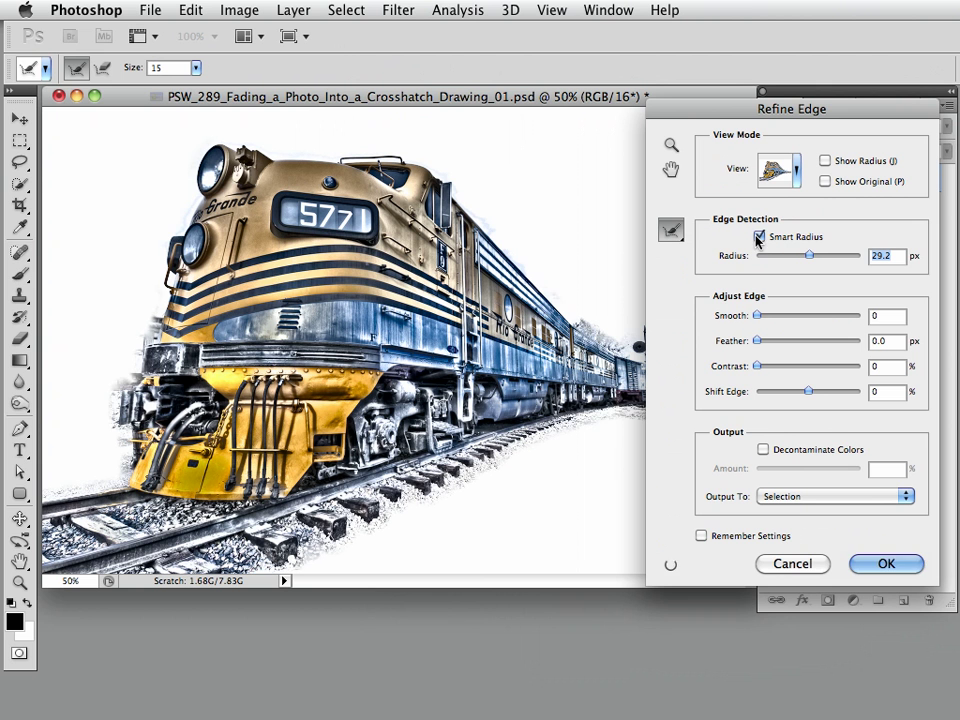
- Set the edge detection radius to 57.4 px and the feather to 9.5 px, keeping the train uncovered by the dialog
{"action": "left_click_drag", "start_coordinate": [810, 256], "coordinate": [820, 257]}
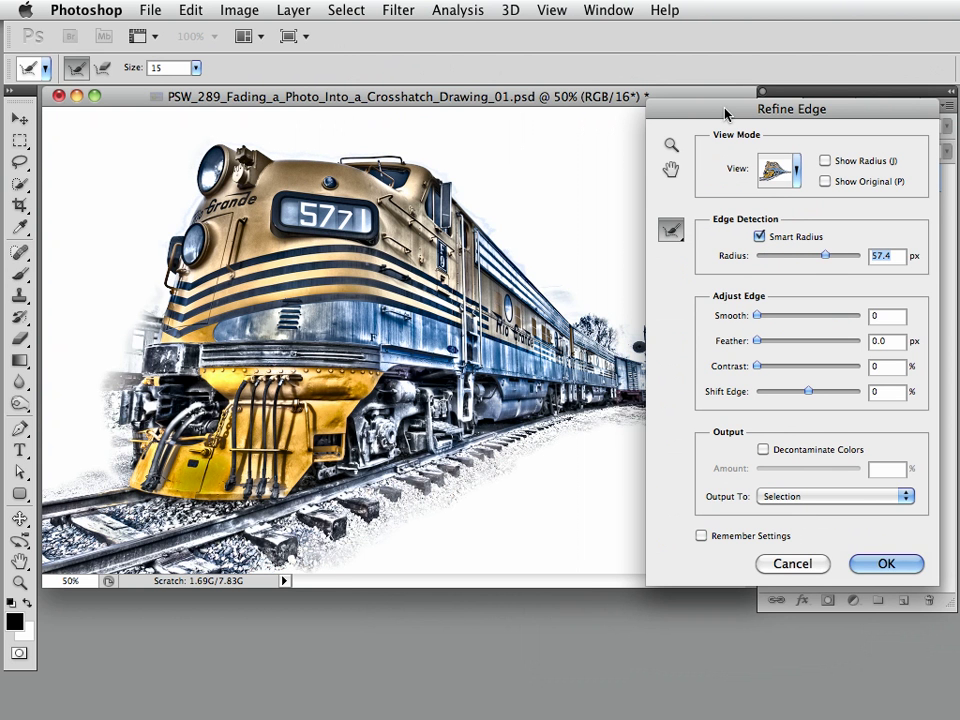
{"action": "left_click_drag", "start_coordinate": [726, 114], "coordinate": [735, 168]}
{"action": "left_click_drag", "start_coordinate": [768, 397], "coordinate": [806, 399]}
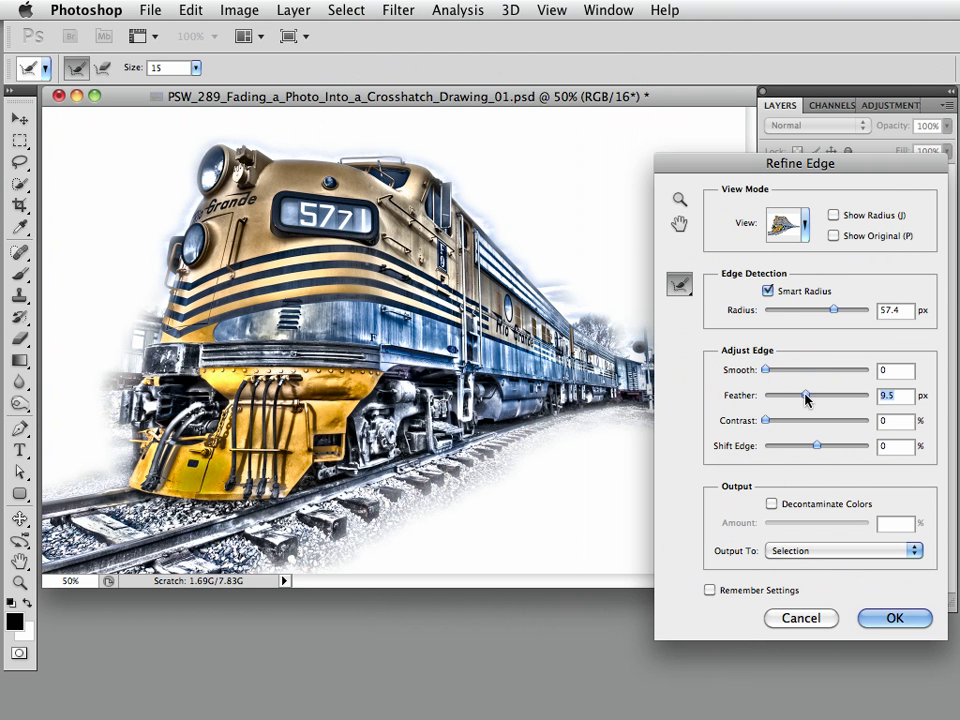
{"action": "left_click_drag", "start_coordinate": [727, 172], "coordinate": [757, 180]}
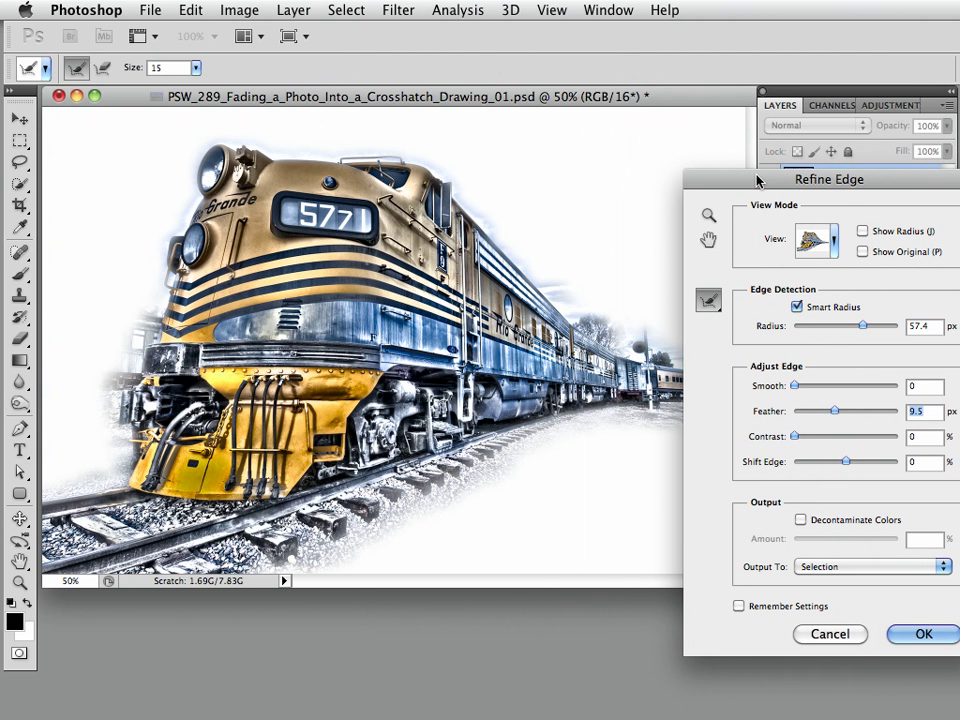
{"action": "left_click_drag", "start_coordinate": [757, 180], "coordinate": [751, 181]}
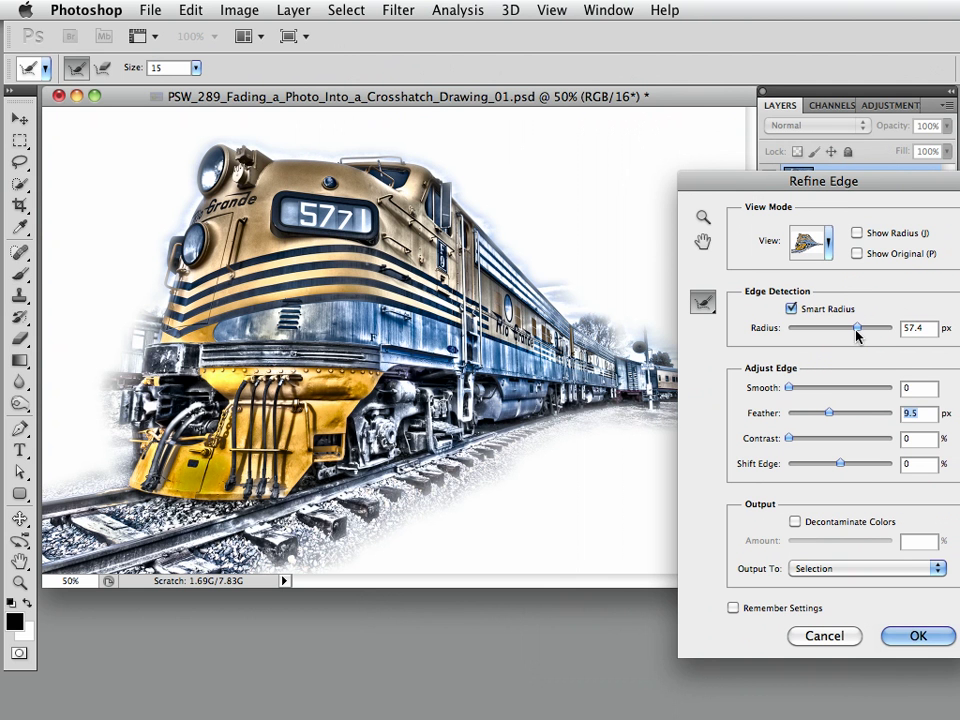
- Set the edge detection radius to 250 px, compare with and without Smart Radius, keep it enabled, and set the feather to 20.8 px
{"action": "left_click_drag", "start_coordinate": [857, 336], "coordinate": [895, 328]}
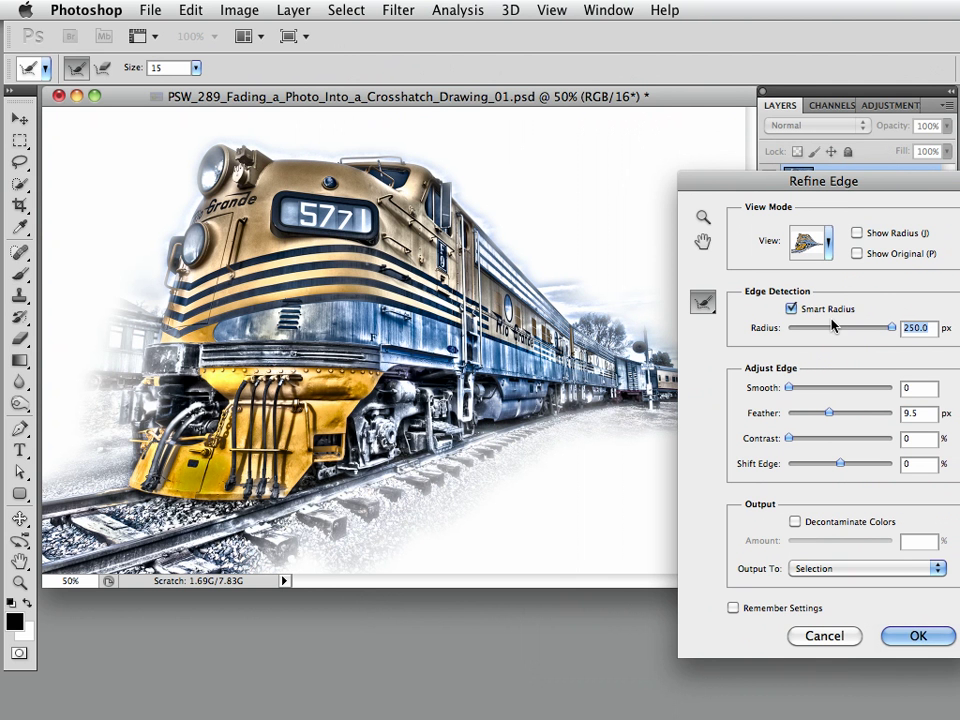
{"action": "left_click", "coordinate": [792, 309]}
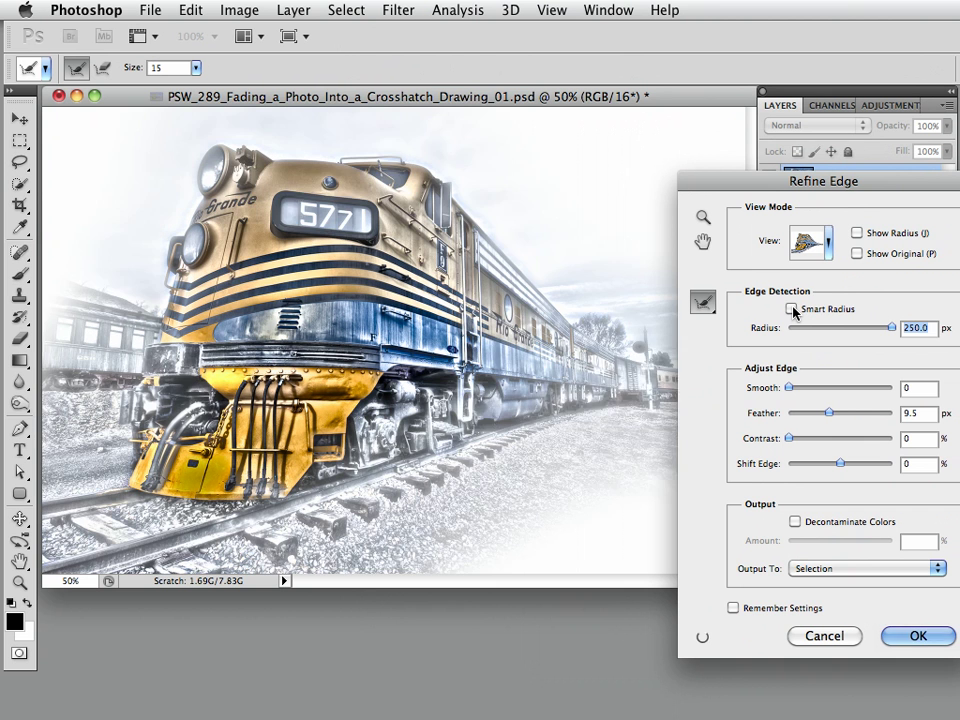
{"action": "left_click", "coordinate": [792, 309]}
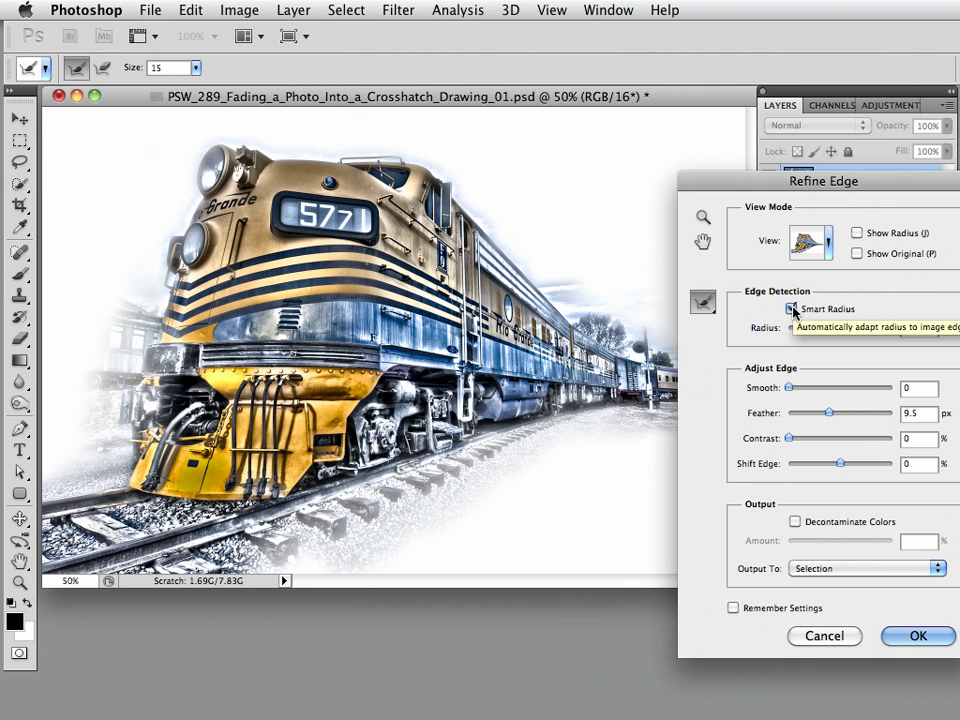
{"action": "left_click_drag", "start_coordinate": [829, 412], "coordinate": [837, 416]}
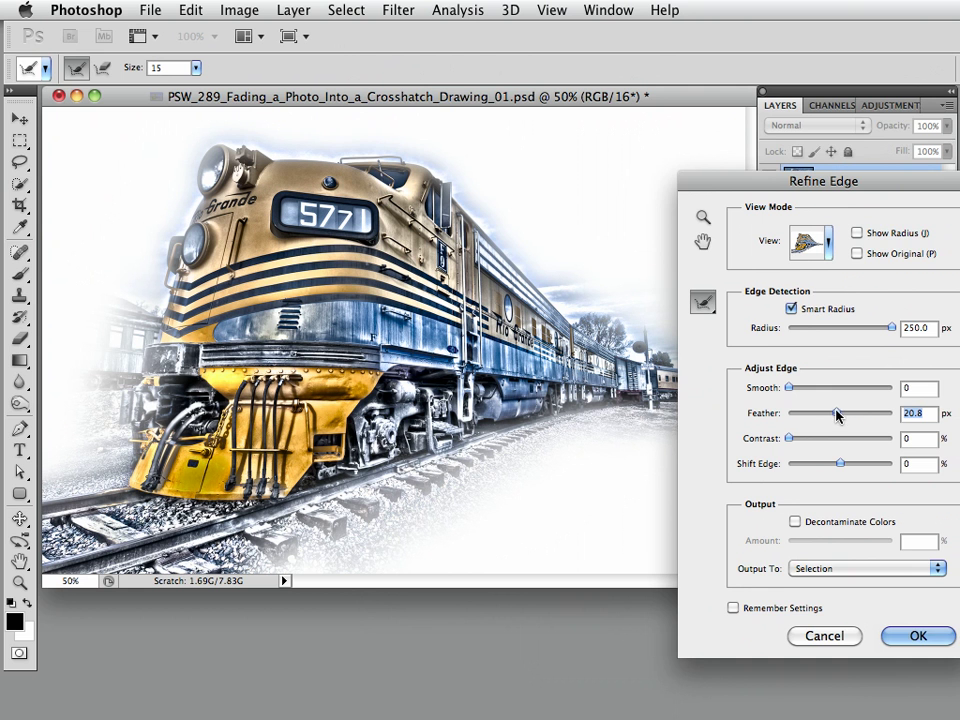
- Output the refined train selection as a layer mask and apply the Refine Edge settings
{"action": "left_click_drag", "start_coordinate": [765, 184], "coordinate": [729, 149]}
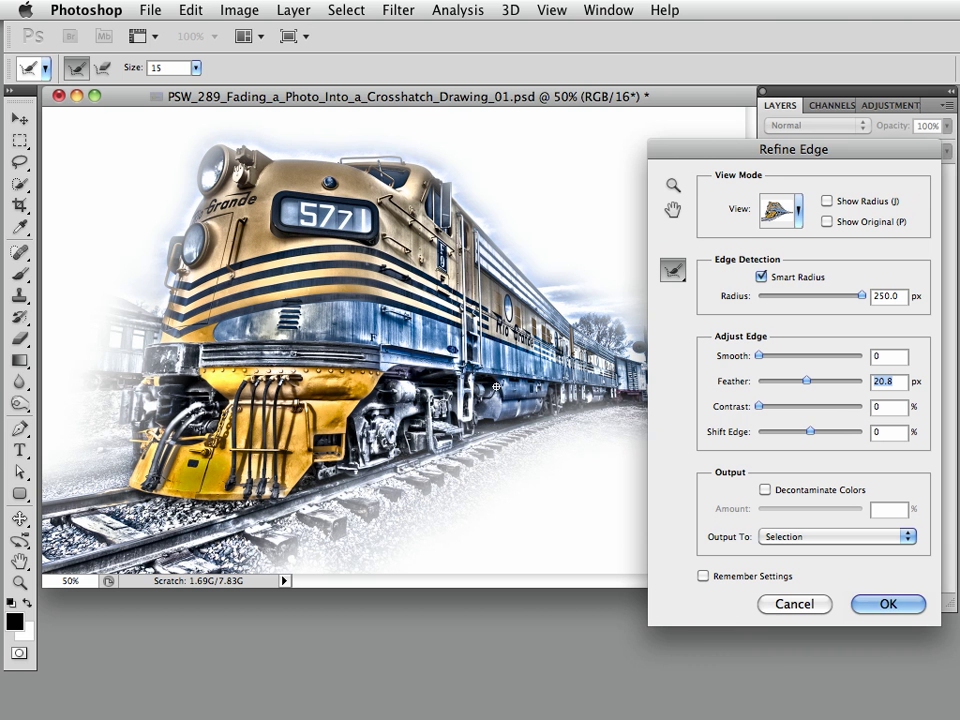
{"action": "left_click_drag", "start_coordinate": [729, 152], "coordinate": [727, 150]}
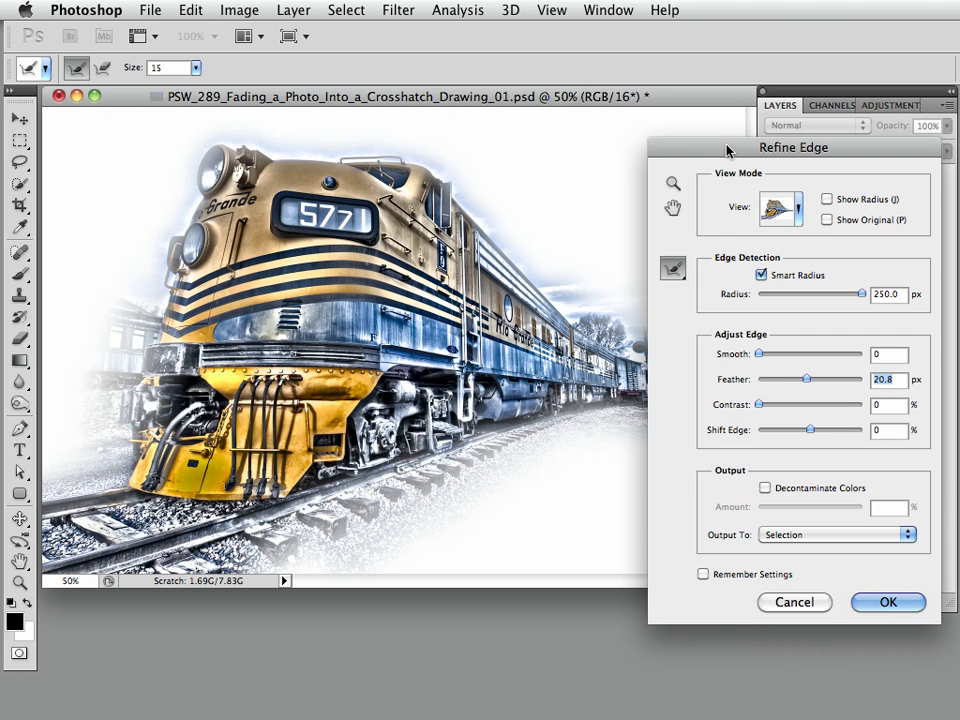
{"action": "left_click", "coordinate": [787, 536]}
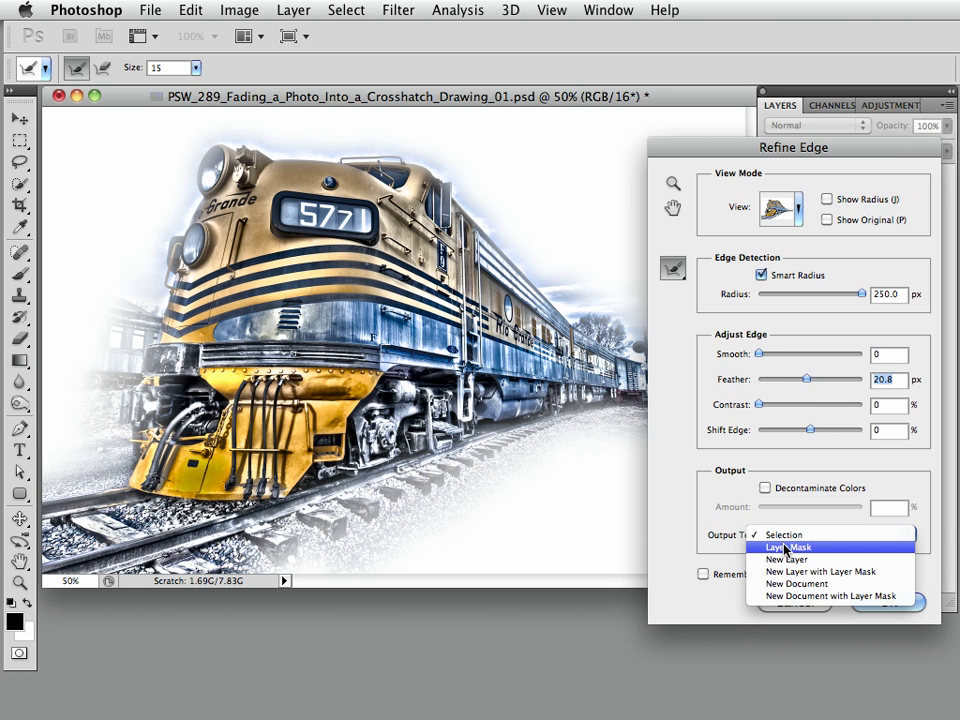
{"action": "left_click", "coordinate": [785, 547]}
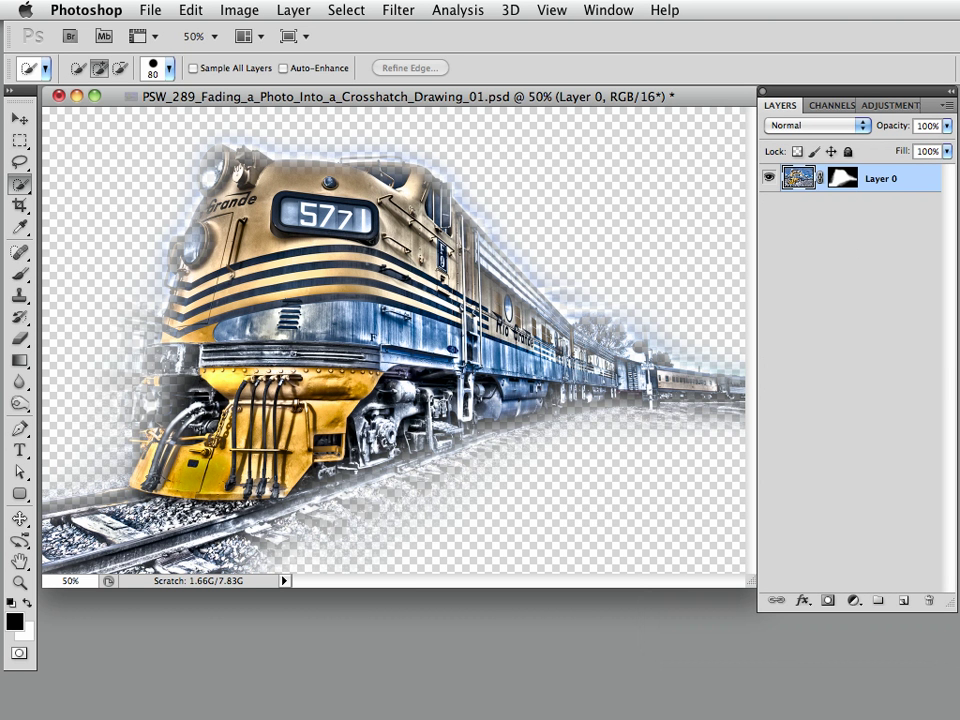
- Copy the entire canvas of PSW_289_Fading_a_Photo_Into_a_Crosshatch_Drawing_02.psd and close that document
{"action": "mouse_move", "coordinate": [542, 575]}
{"action": "left_mouse_down"}
{"action": "mouse_move", "coordinate": [467, 161]}
{"action": "mouse_move", "coordinate": [438, 120]}
{"action": "mouse_move", "coordinate": [424, 118]}
{"action": "left_mouse_up"}
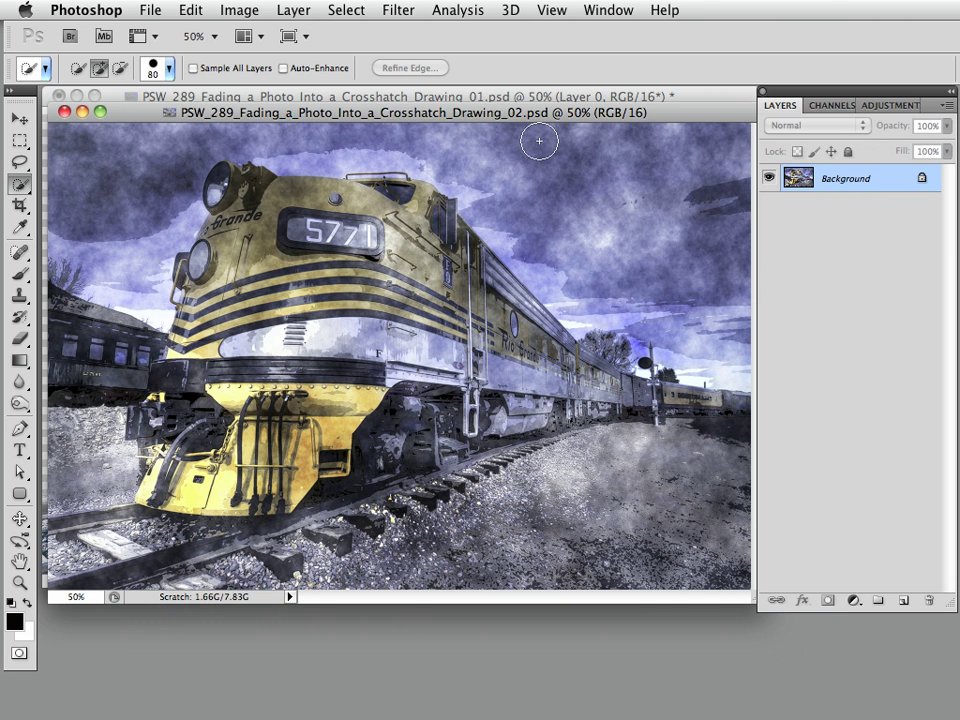
{"action": "left_click", "coordinate": [350, 11]}
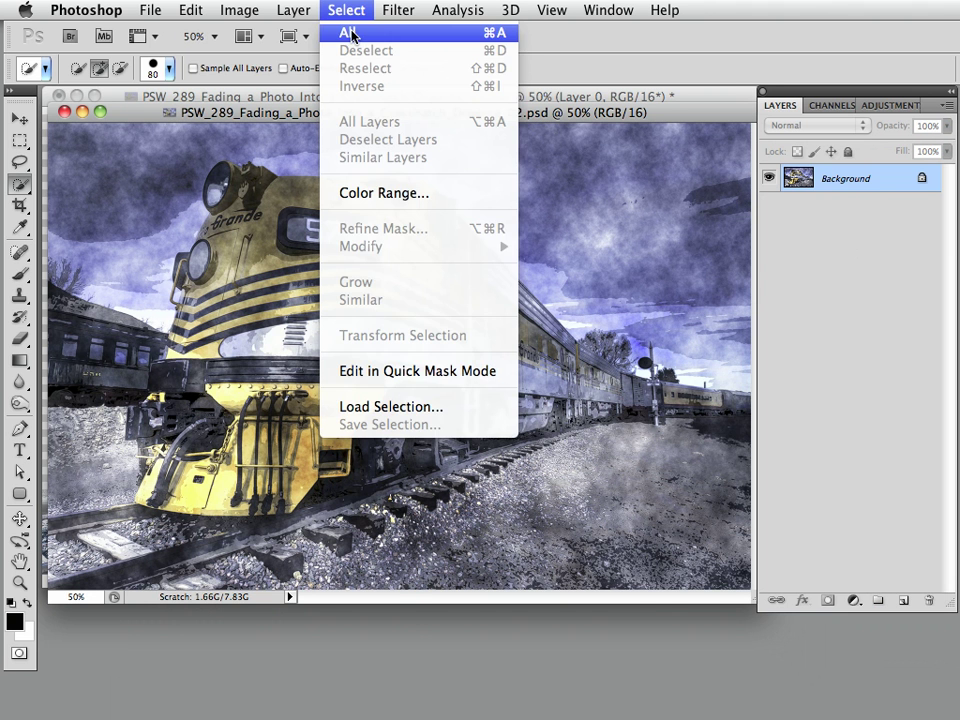
{"action": "left_click", "coordinate": [351, 34]}
{"action": "left_click", "coordinate": [190, 10]}
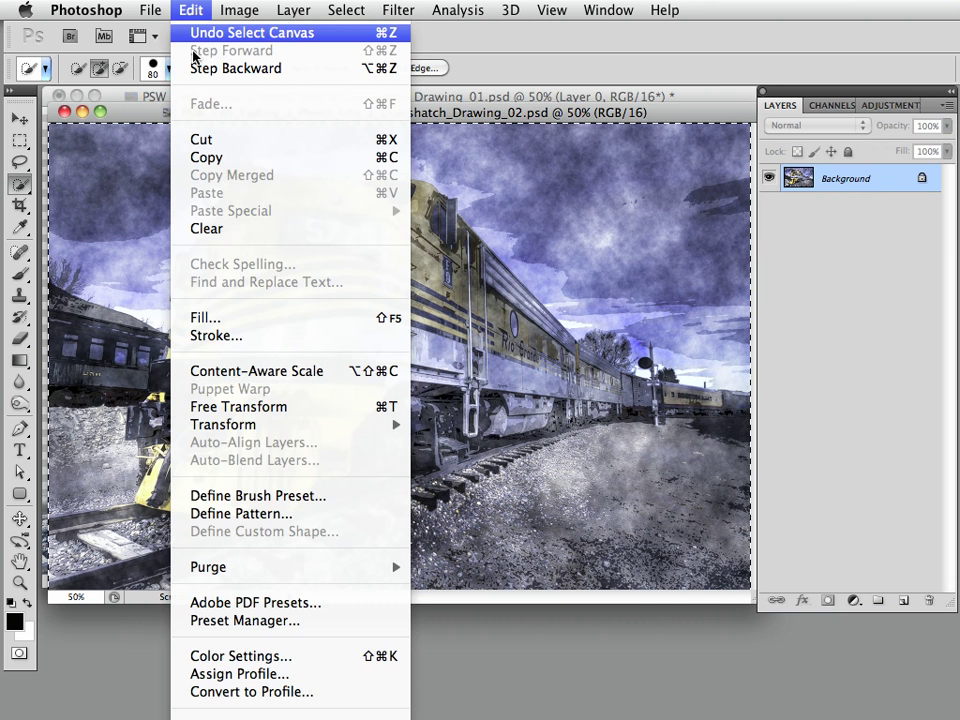
{"action": "left_click", "coordinate": [212, 160]}
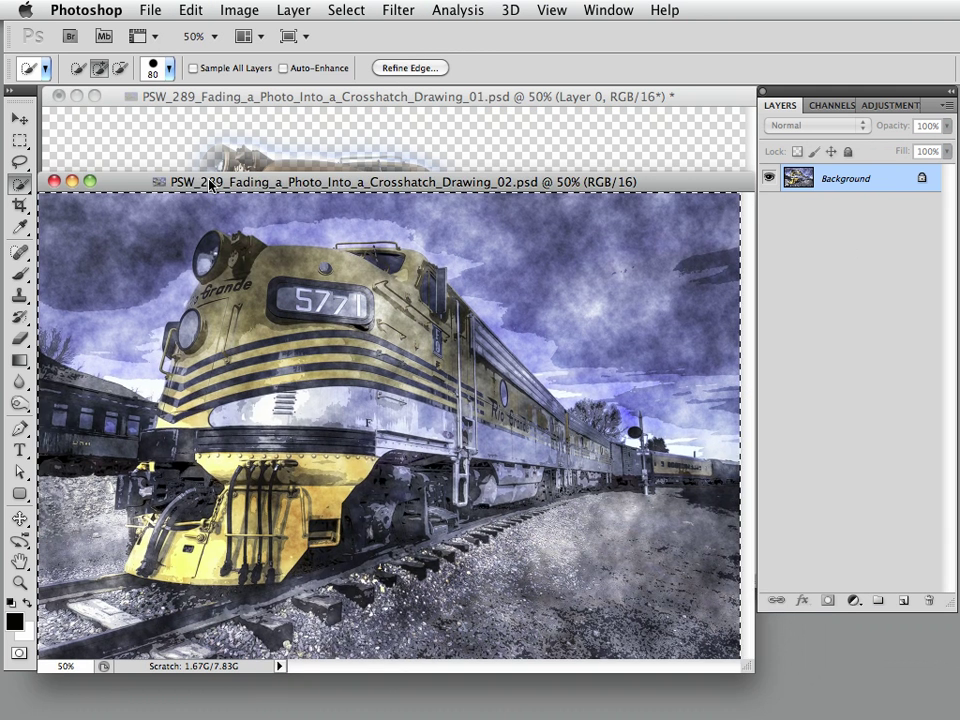
{"action": "key", "text": "super+w"}
- Paste the copied image into PSW_289_Fading_a_Photo_Into_a_Crosshatch_Drawing_01.psd as a new layer and place it below the masked Layer 0
{"action": "left_click", "coordinate": [285, 96]}
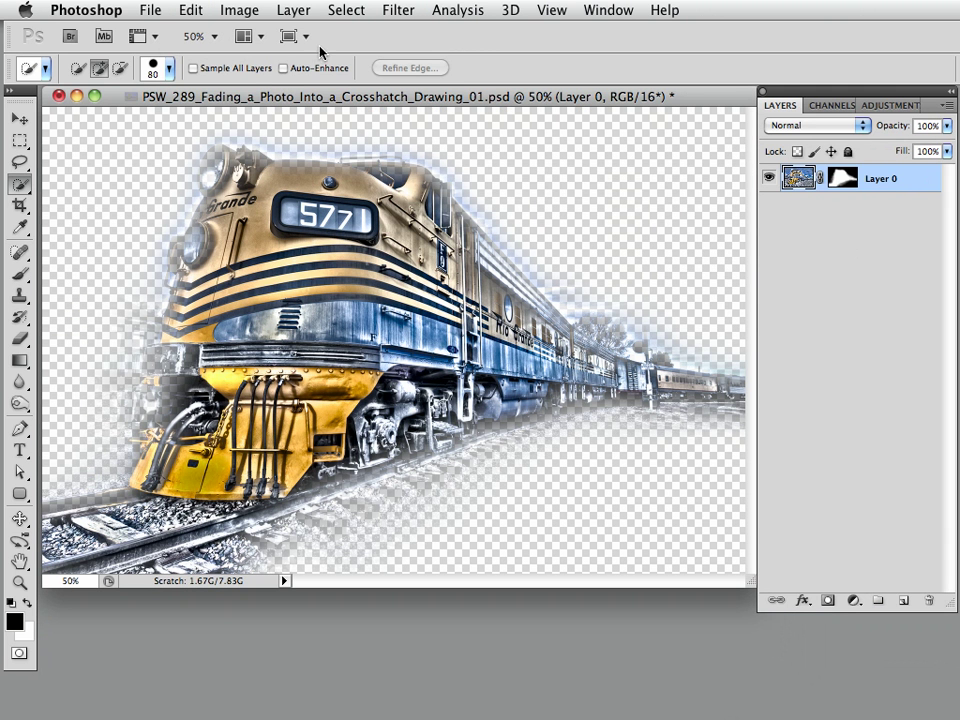
{"action": "left_click", "coordinate": [194, 10]}
{"action": "left_click", "coordinate": [215, 193]}
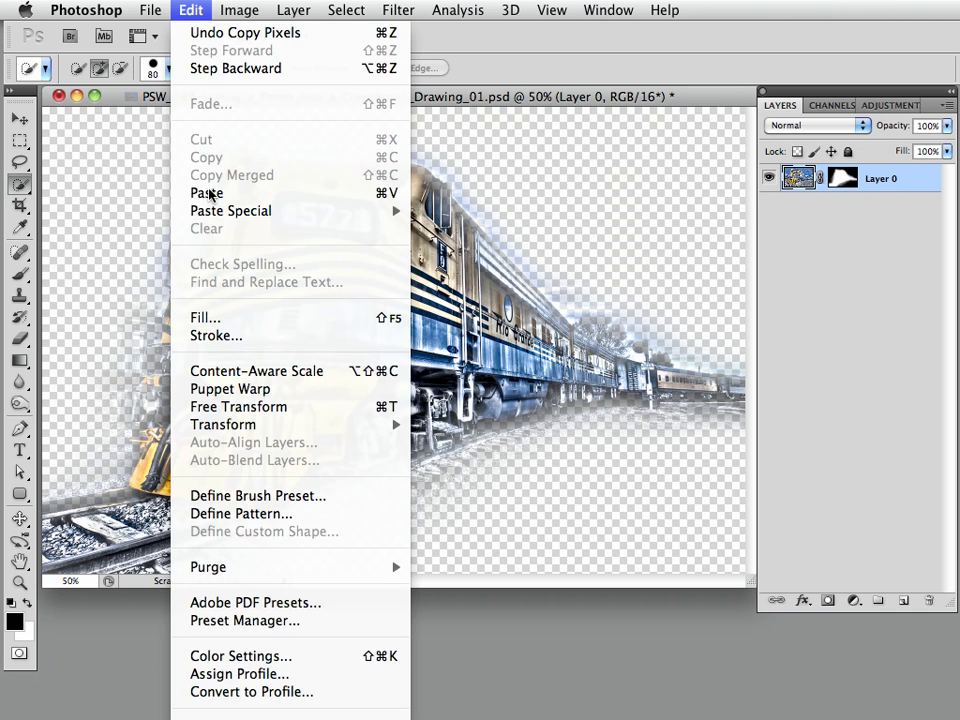
{"action": "left_click", "coordinate": [614, 444]}
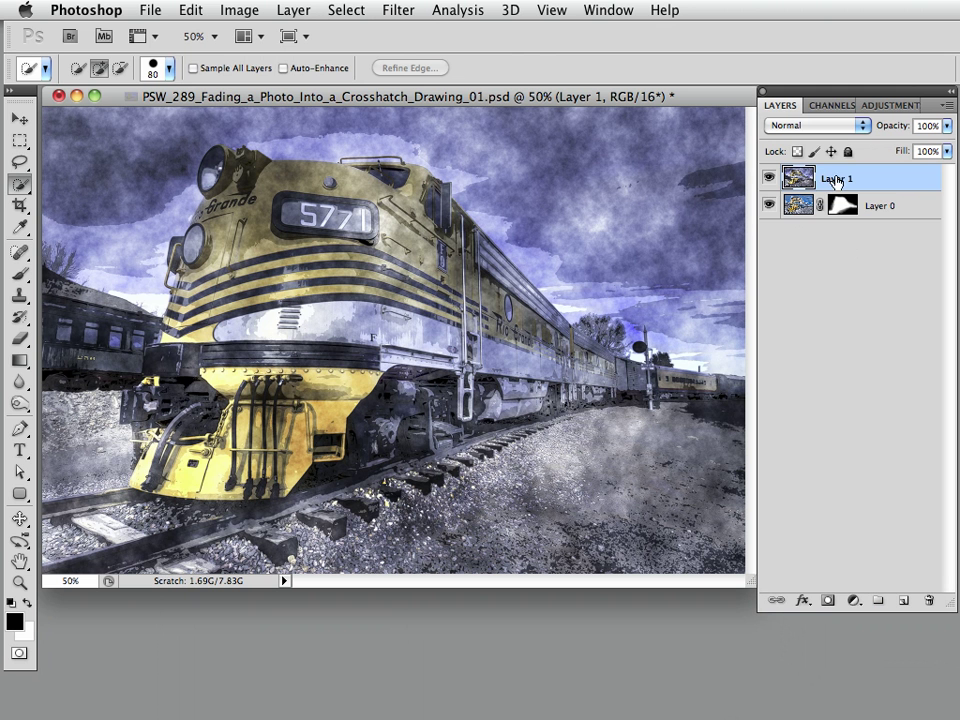
{"action": "left_click_drag", "start_coordinate": [825, 177], "coordinate": [840, 222]}
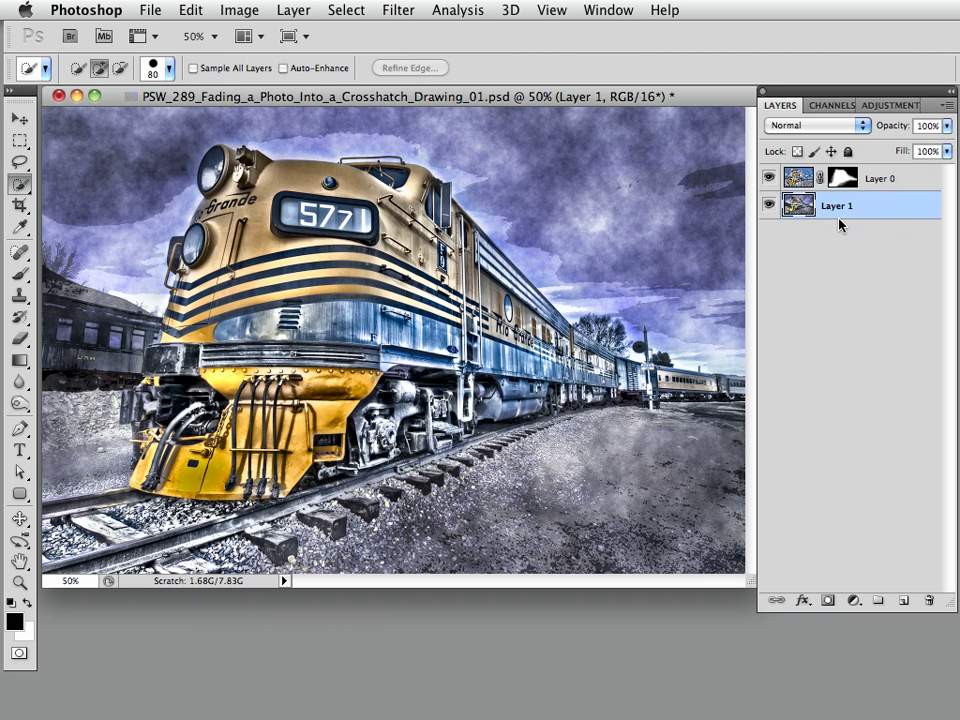
- Compare the composition with and without the masked Layer 0, leaving that layer visible
{"action": "left_click", "coordinate": [769, 181]}
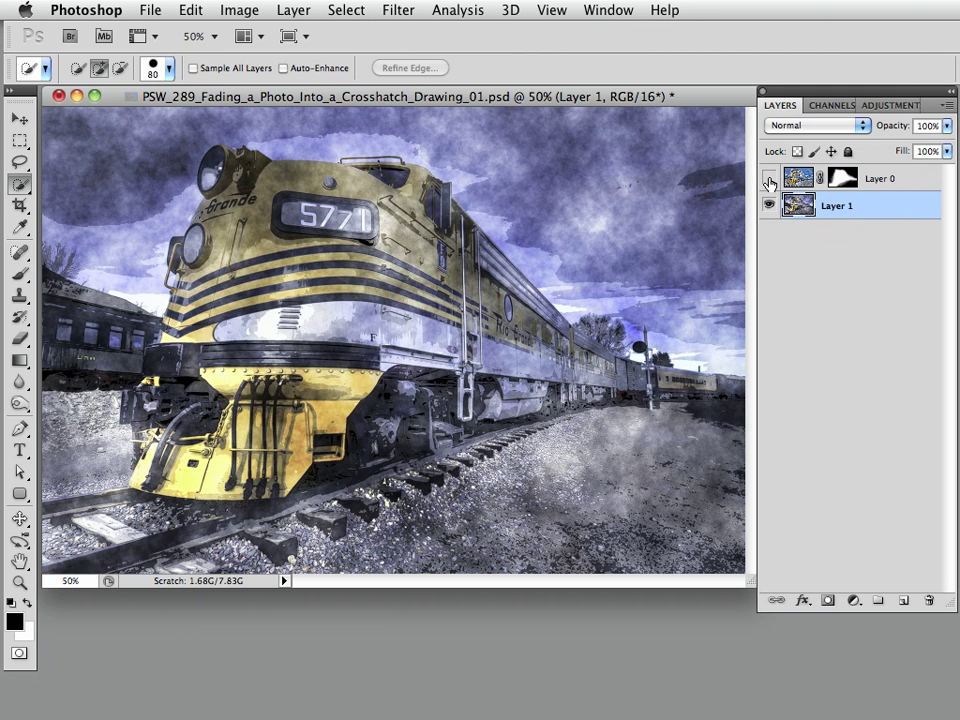
{"action": "left_click", "coordinate": [769, 181]}
{"action": "left_click", "coordinate": [769, 181]}
{"action": "left_click", "coordinate": [769, 181]}
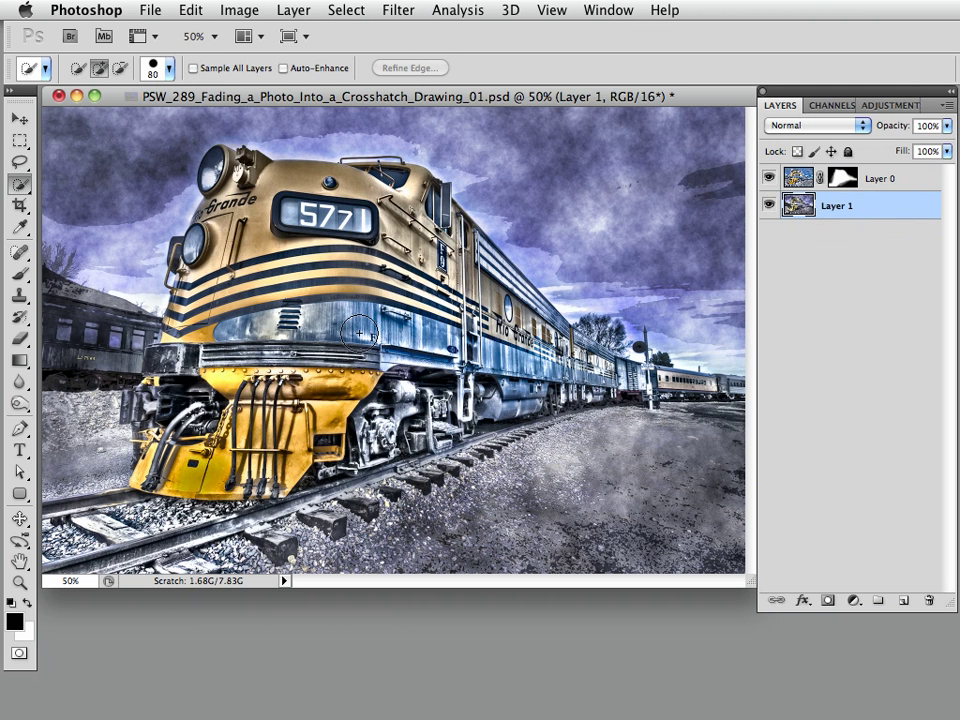
{"action": "left_click", "coordinate": [769, 181]}
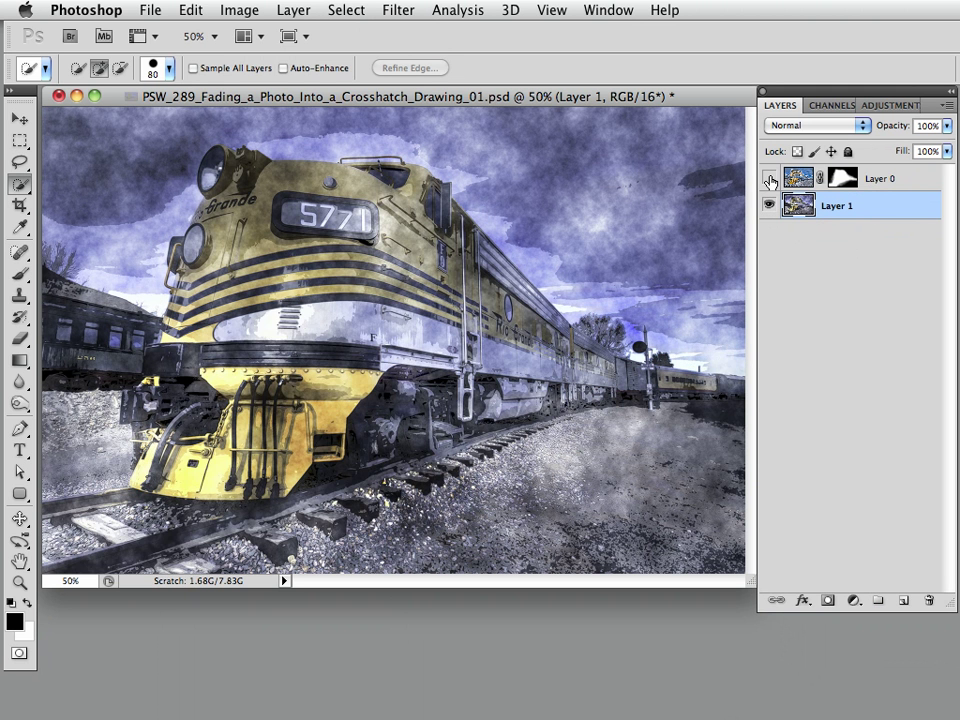
{"action": "left_click", "coordinate": [769, 181]}
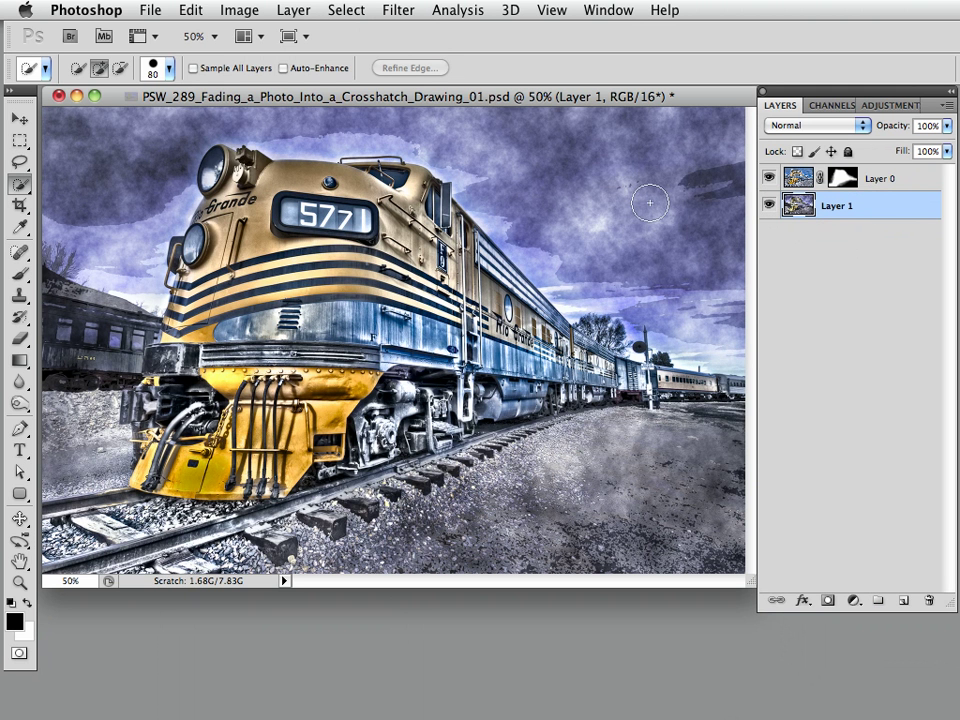
{"action": "left_click", "coordinate": [770, 181]}
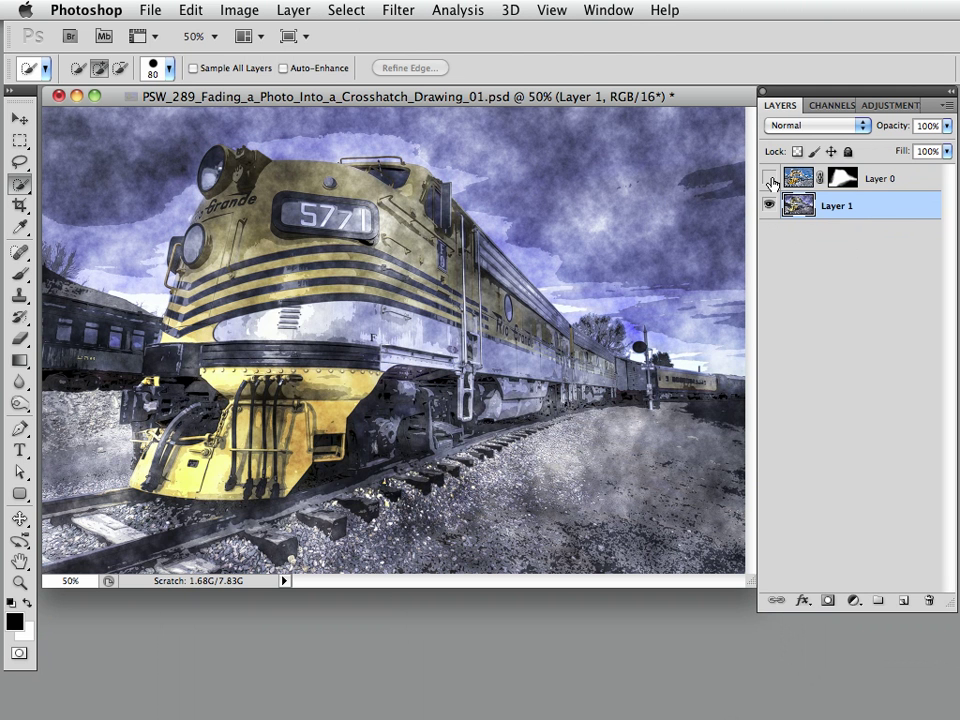
{"action": "left_click", "coordinate": [770, 181]}
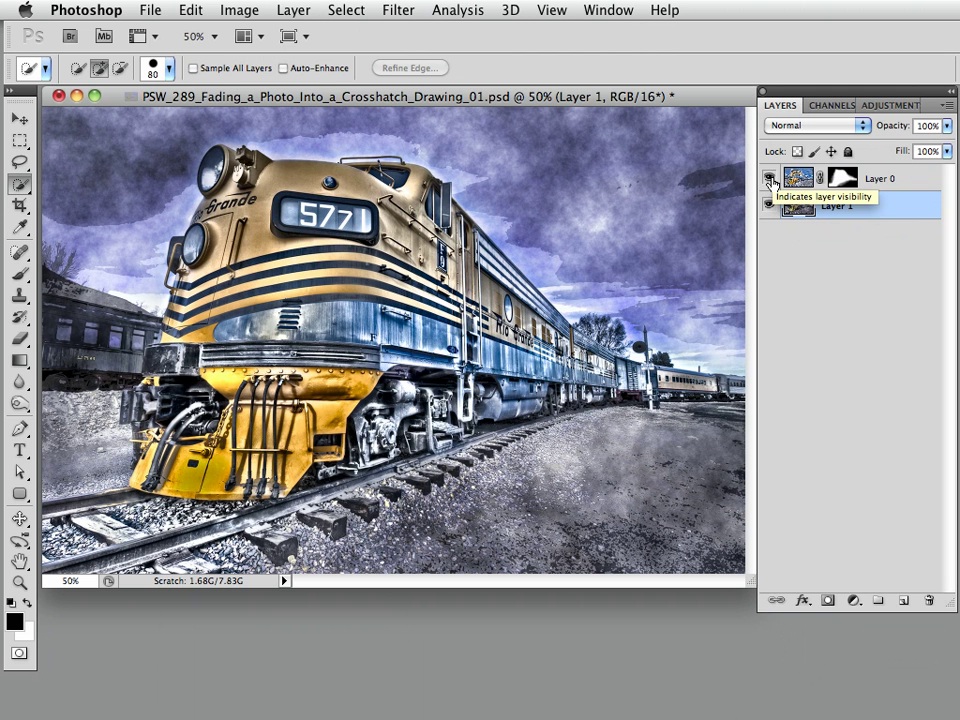
{"action": "left_click", "coordinate": [770, 181]}
{"action": "left_click", "coordinate": [770, 181]}
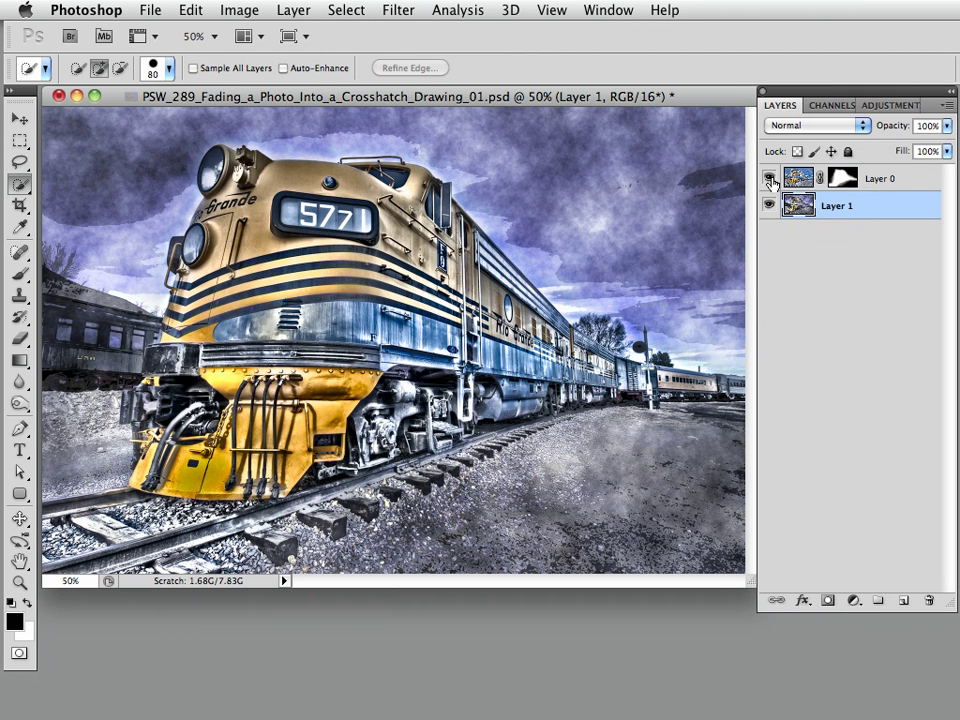
- Add a Hue/Saturation adjustment layer above Layer 0 and lower the saturation of the sky's Blues to -18
{"action": "left_click", "coordinate": [797, 180]}
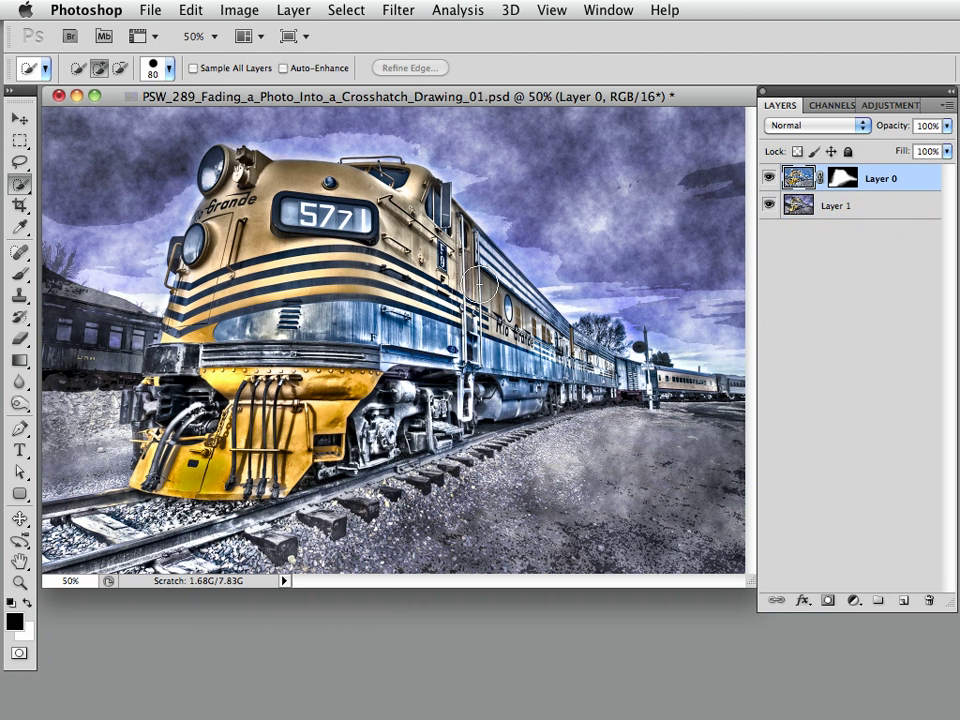
{"action": "left_click", "coordinate": [887, 105]}
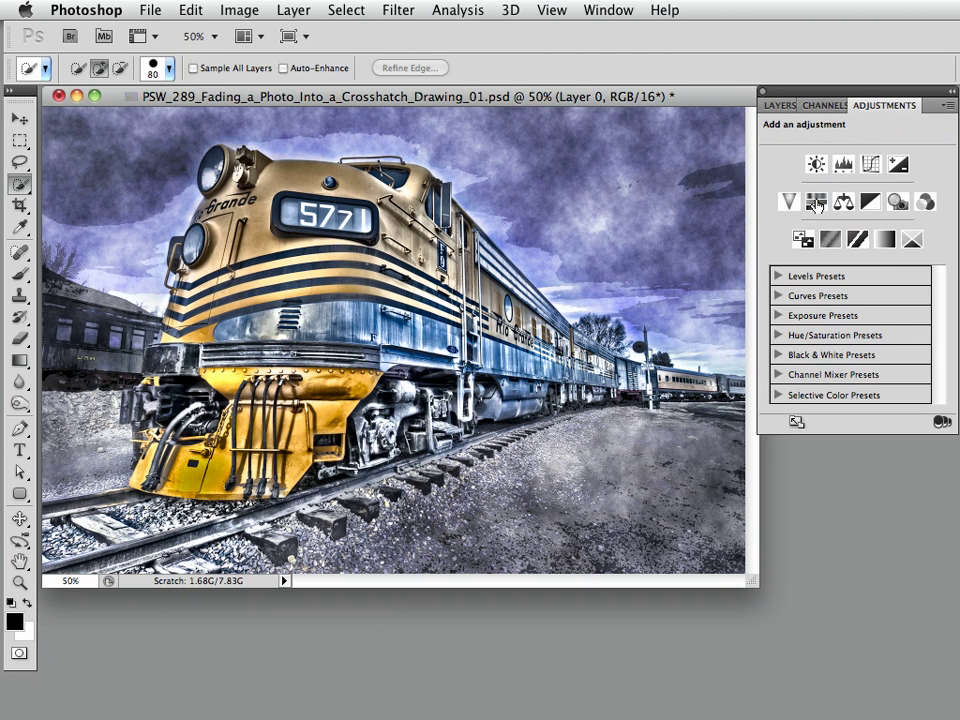
{"action": "left_click", "coordinate": [816, 204]}
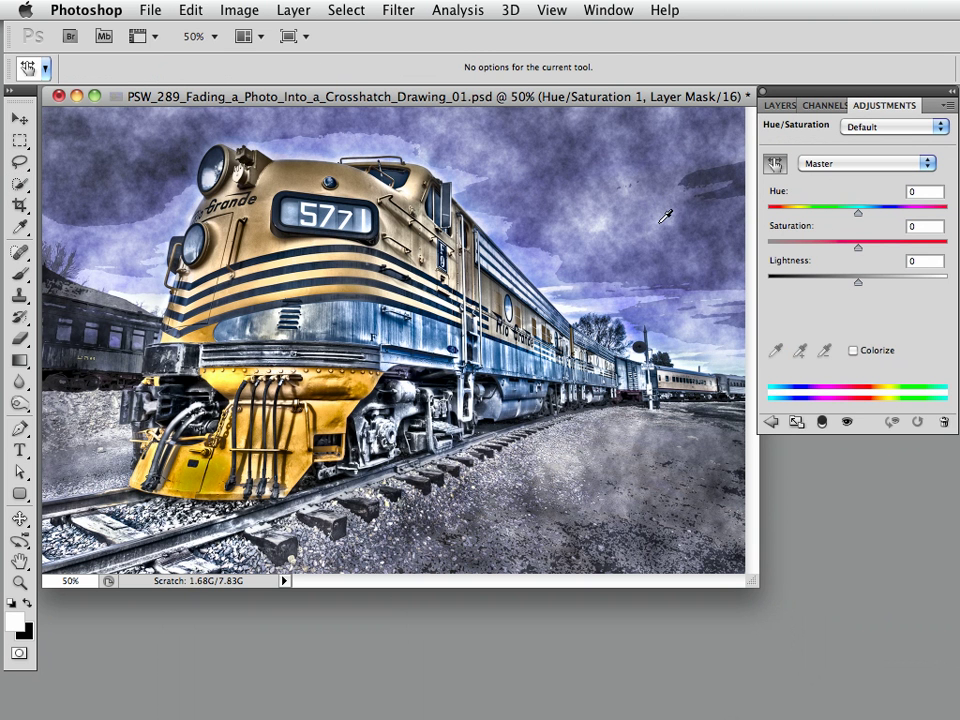
{"action": "mouse_move", "coordinate": [571, 221]}
{"action": "left_mouse_down"}
{"action": "mouse_move", "coordinate": [543, 218]}
{"action": "mouse_move", "coordinate": [572, 223]}
{"action": "left_mouse_up"}
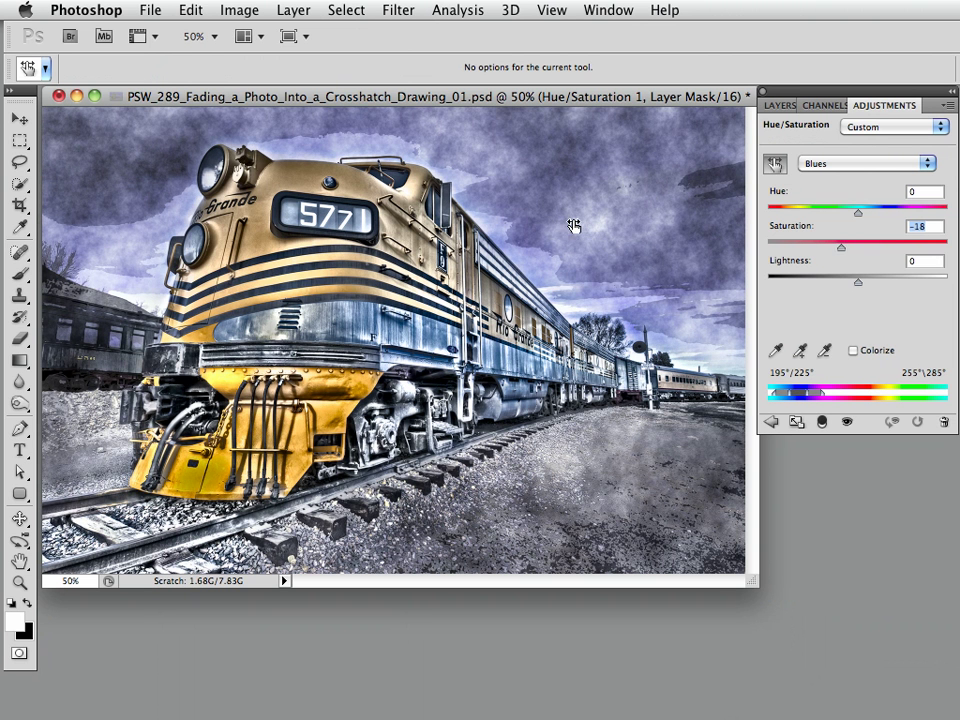
{"action": "left_click", "coordinate": [779, 106]}
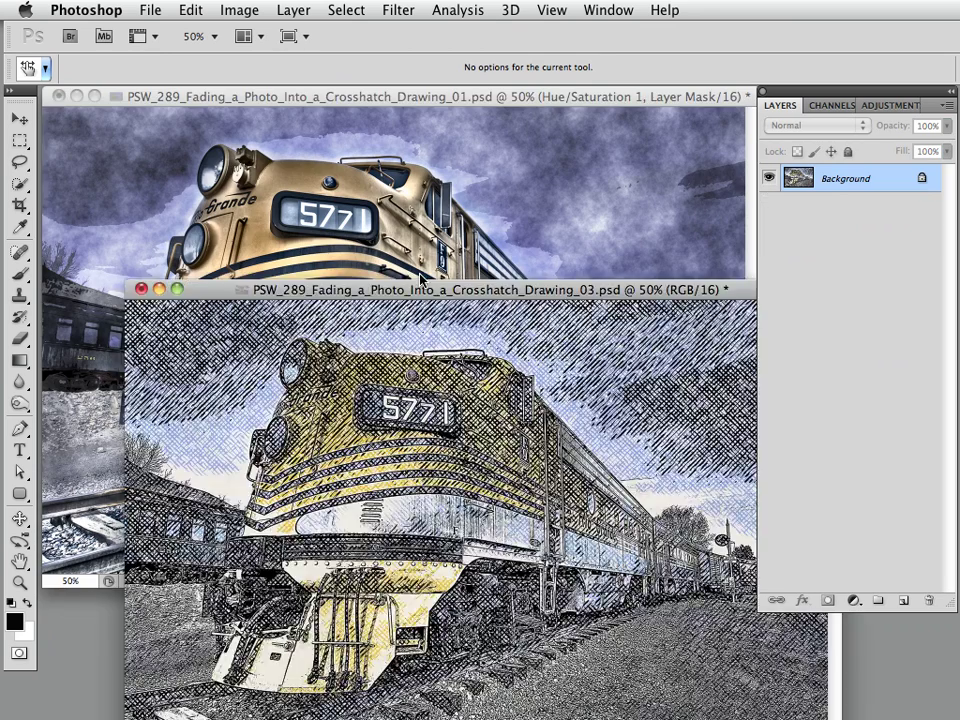
- Copy the entire canvas of PSW_289_Fading_a_Photo_Into_a_Crosshatch_Drawing_03.psd and paste it into the _01.psd document as the top layer, converting the colors to preserve appearance
{"action": "left_click_drag", "start_coordinate": [427, 287], "coordinate": [349, 114]}
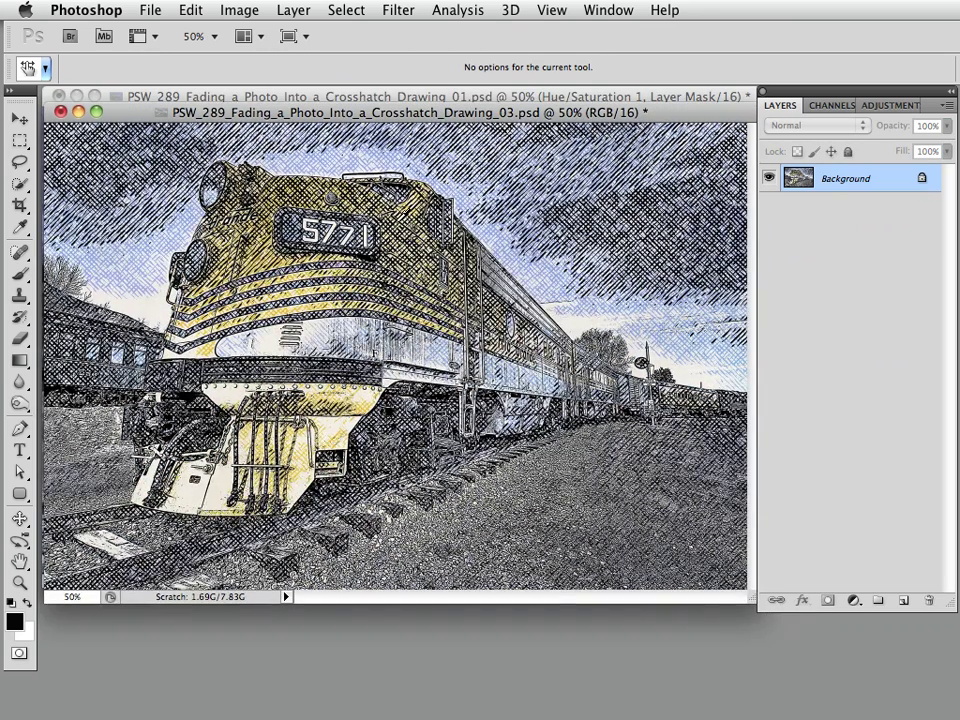
{"action": "key", "text": "super+a"}
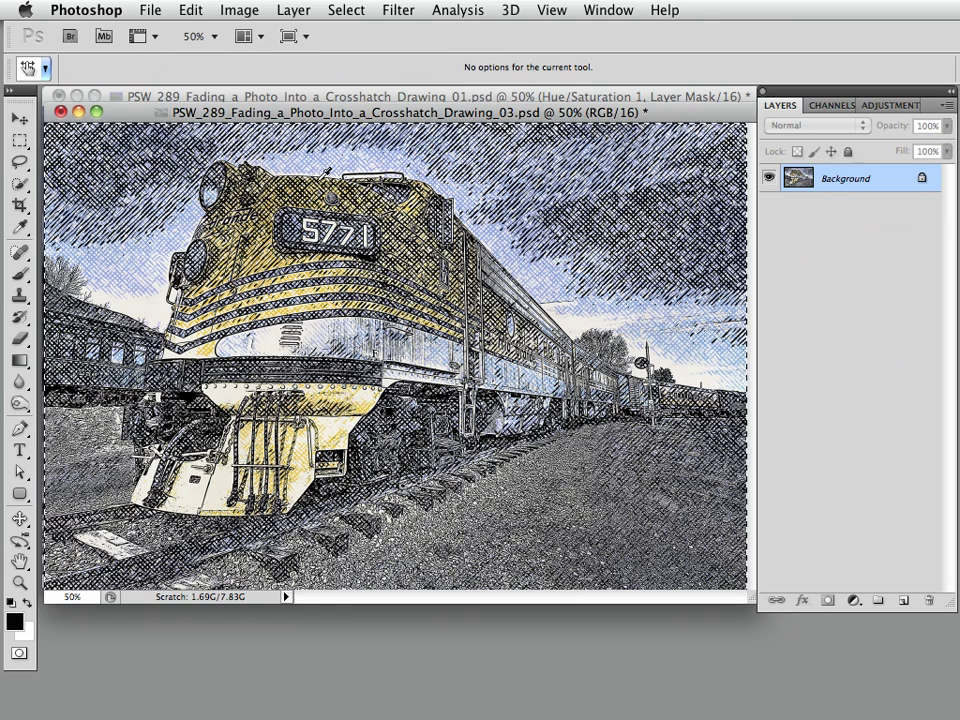
{"action": "left_click_drag", "start_coordinate": [220, 112], "coordinate": [248, 716]}
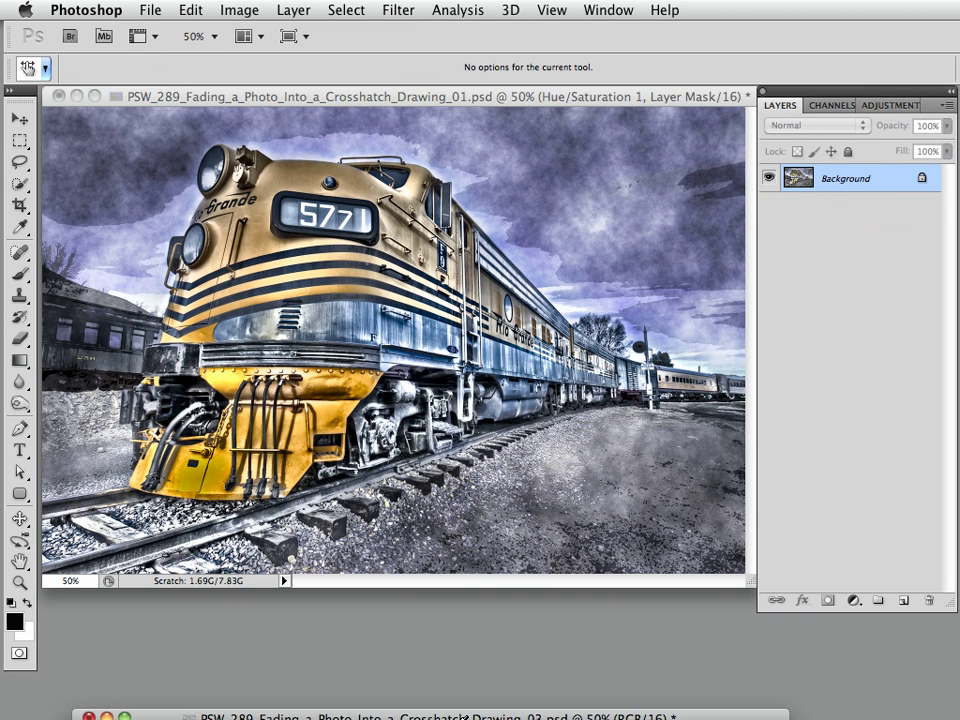
{"action": "left_click", "coordinate": [291, 99]}
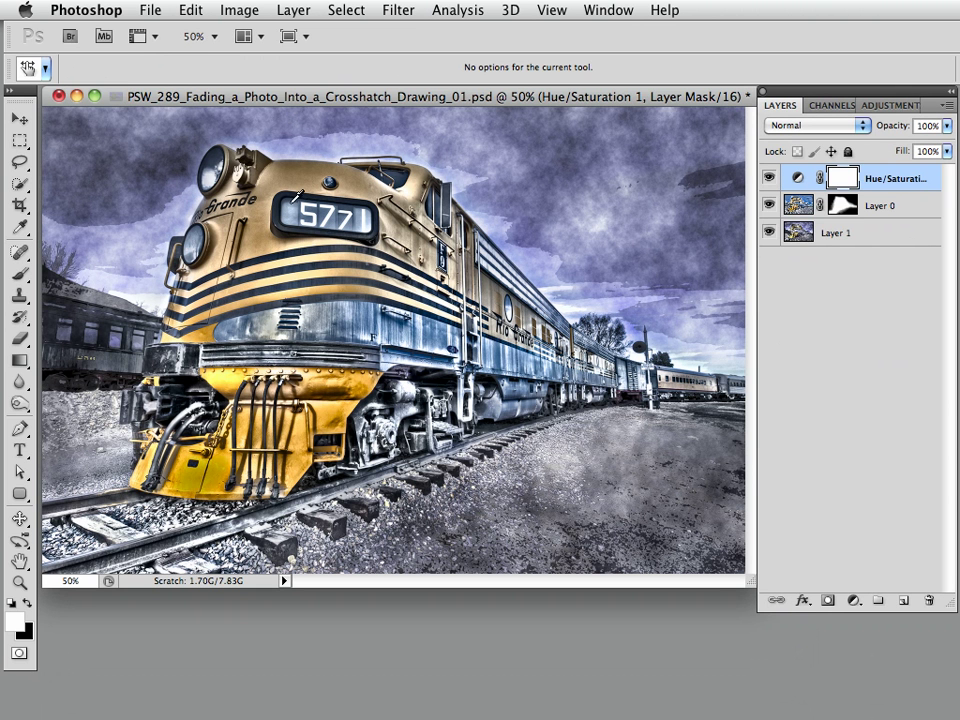
{"action": "key", "text": "super+v"}
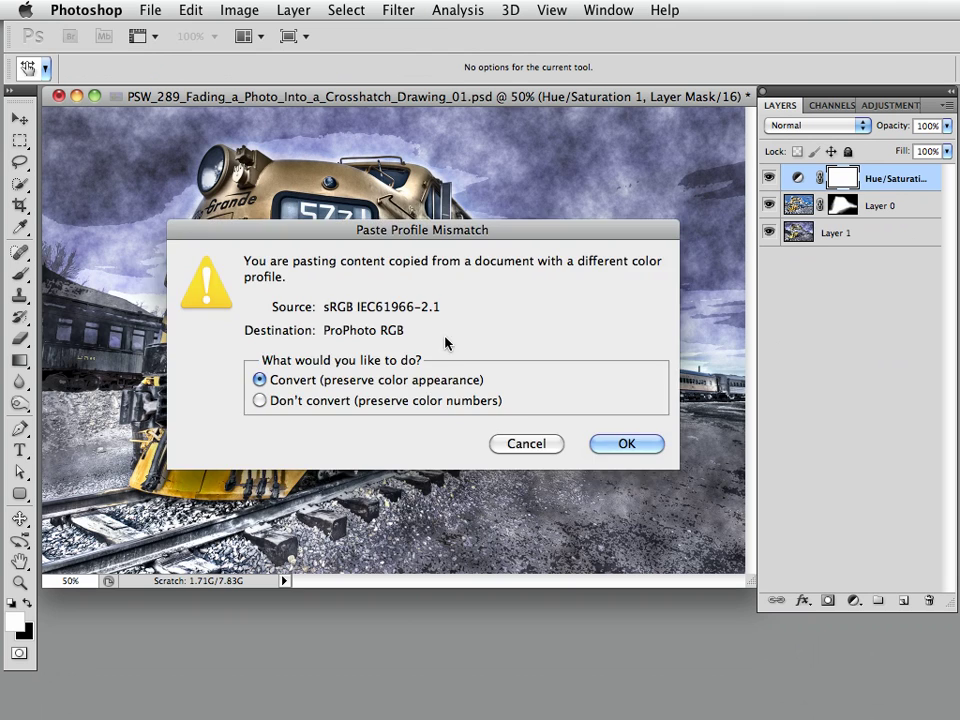
{"action": "key", "text": "Return"}
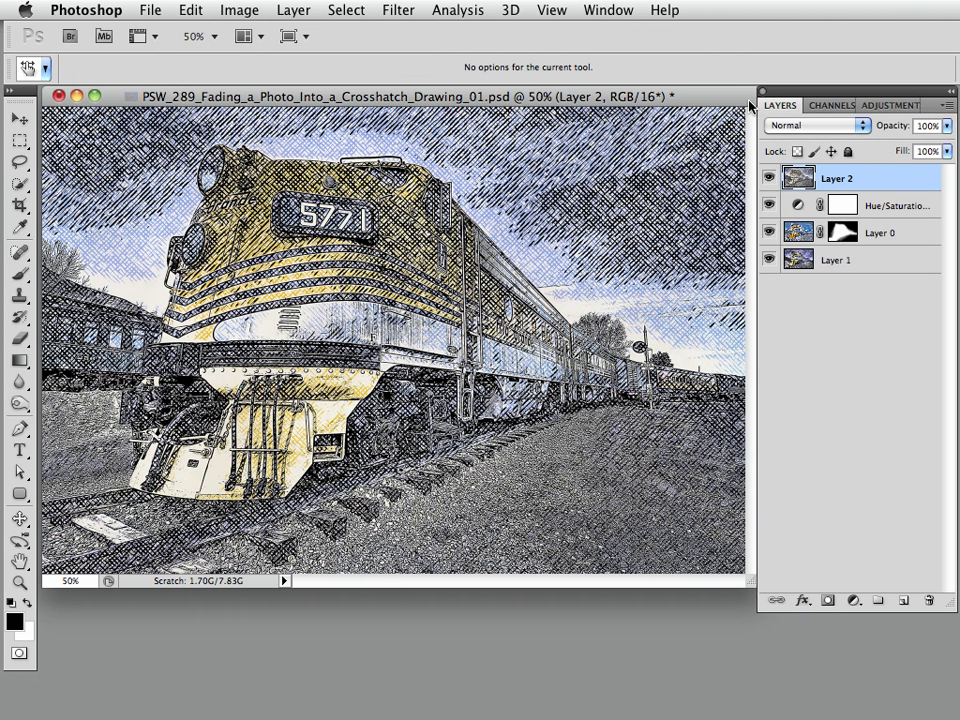
- Load the "train first draft" channel as a selection and use it to mask Layer 2, comparing the image with and without that layer
{"action": "left_click", "coordinate": [829, 105]}
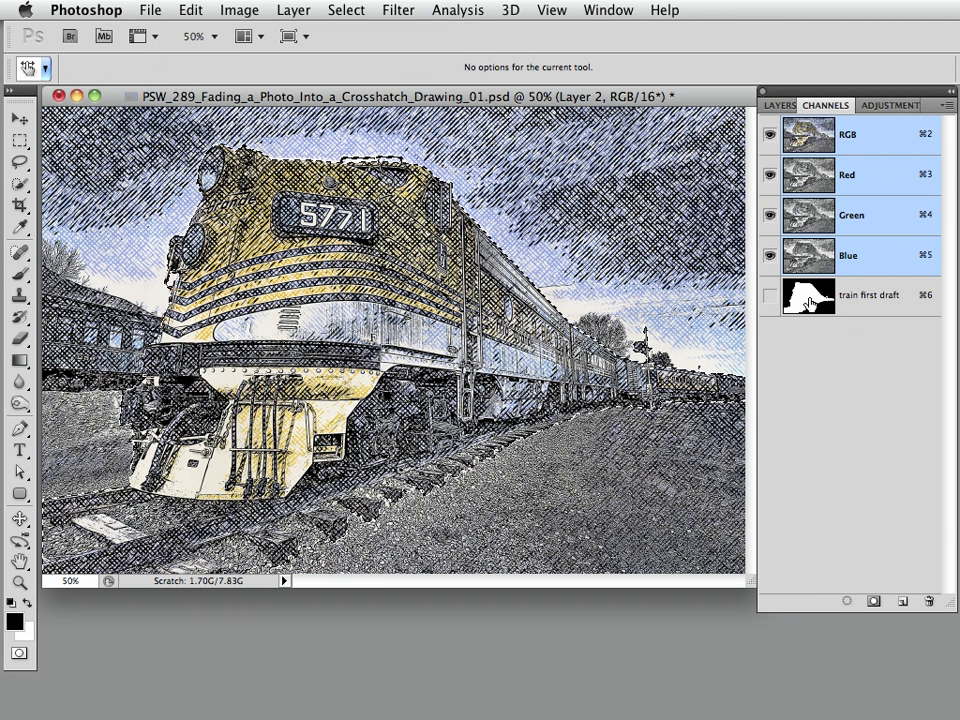
{"action": "left_click", "coordinate": [778, 112]}
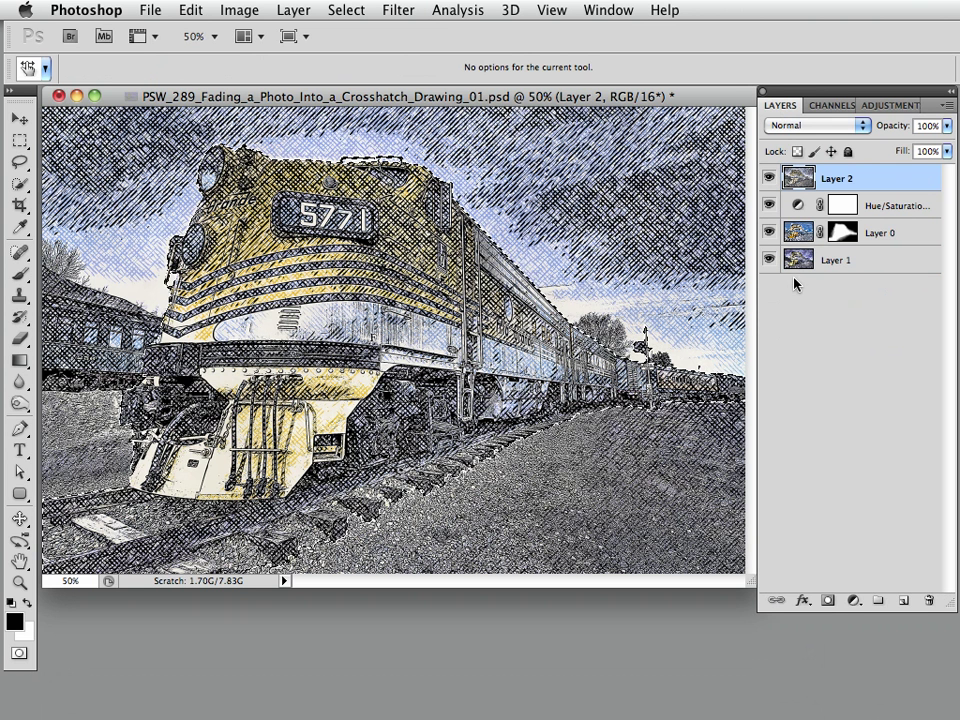
{"action": "left_click", "coordinate": [827, 600]}
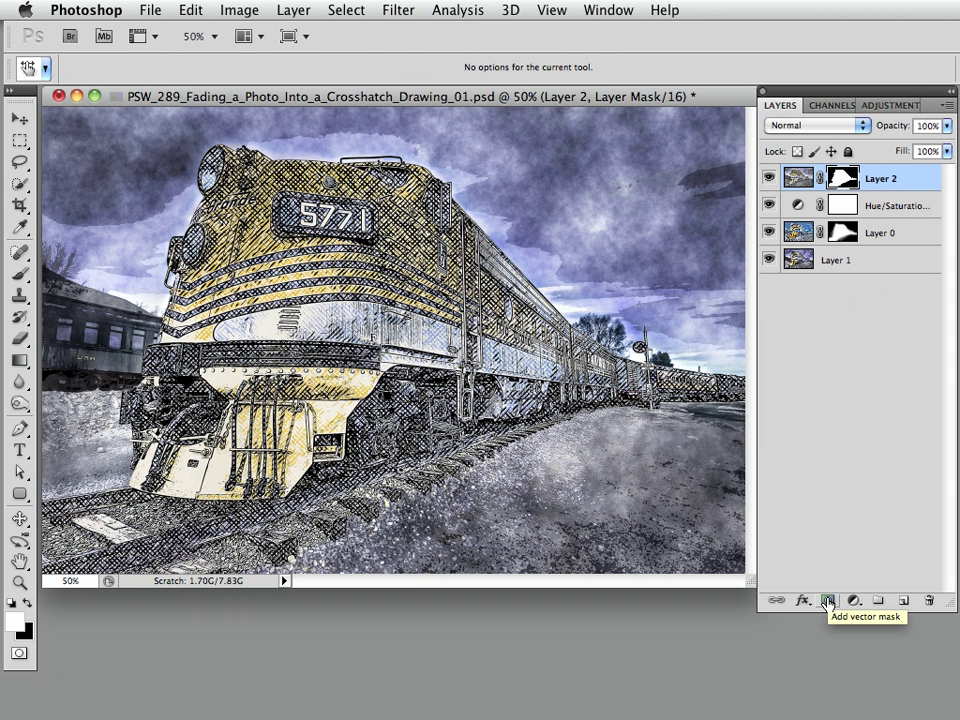
{"action": "key", "text": "v"}
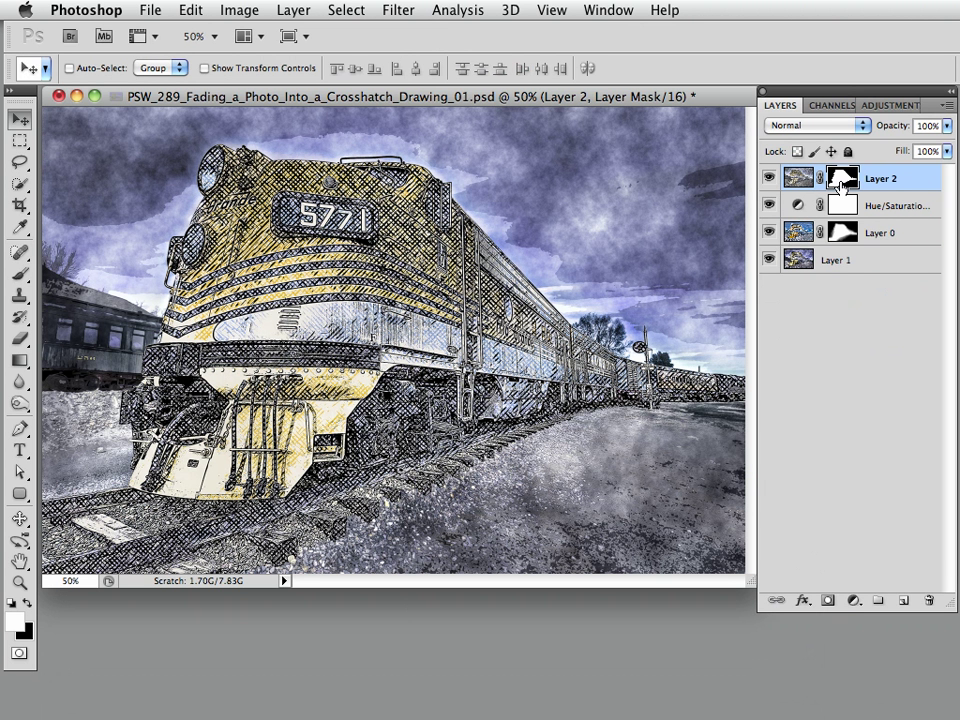
{"action": "left_click", "coordinate": [769, 178]}
{"action": "left_click", "coordinate": [769, 178]}
- Put the masked Layer 2 into a new layer group named Crosshatch, leaving the group expanded
{"action": "left_click", "coordinate": [292, 10]}
{"action": "mouse_move", "coordinate": [297, 36]}
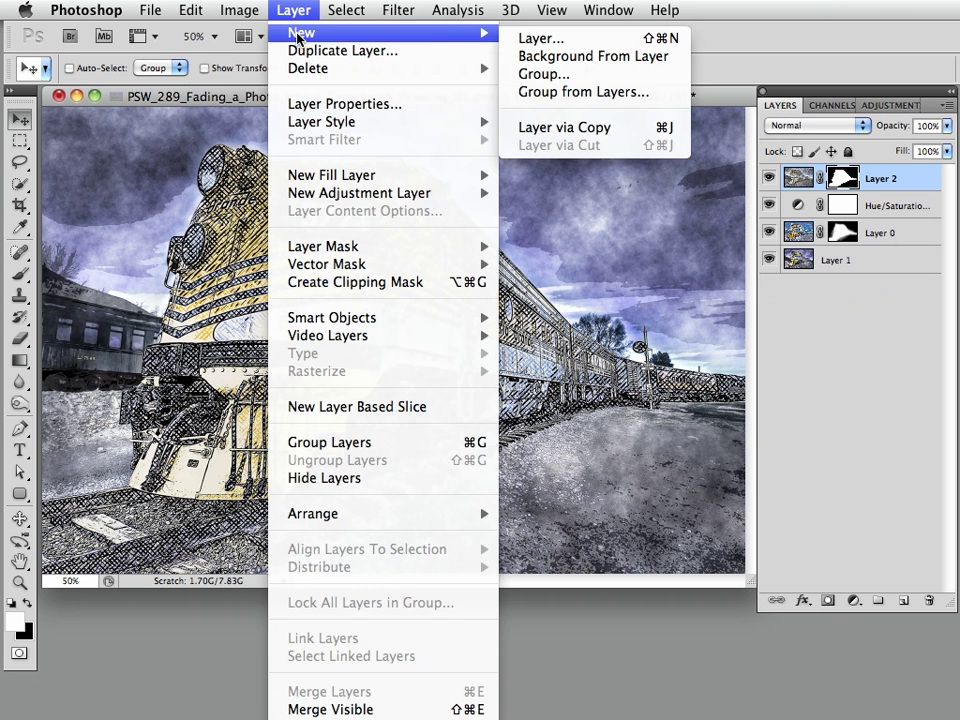
{"action": "left_click", "coordinate": [571, 92]}
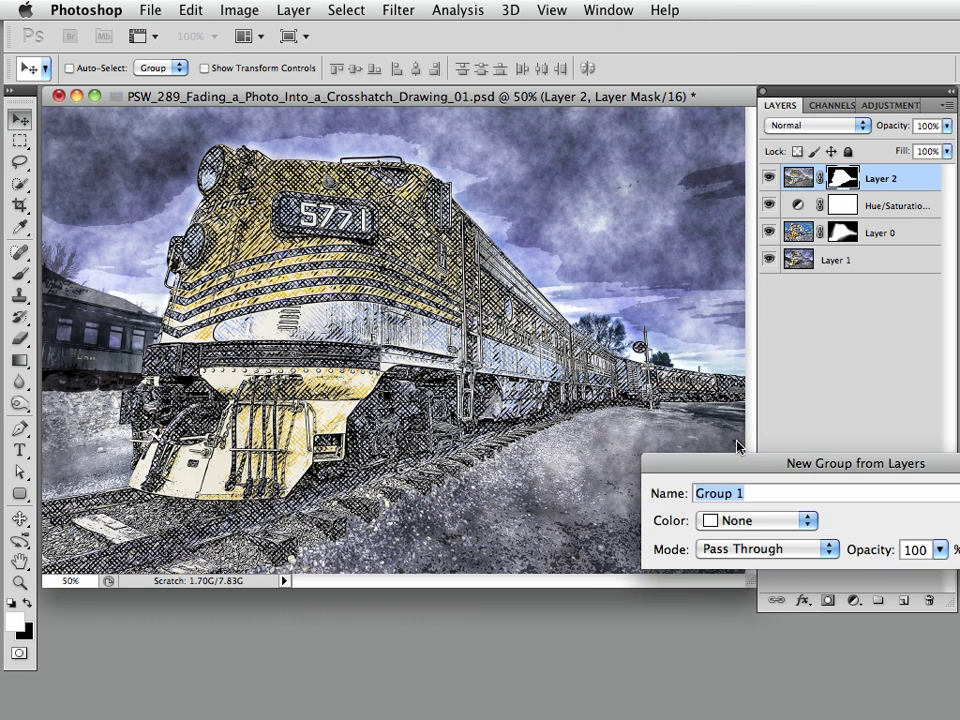
{"action": "type", "text": "Cr"}
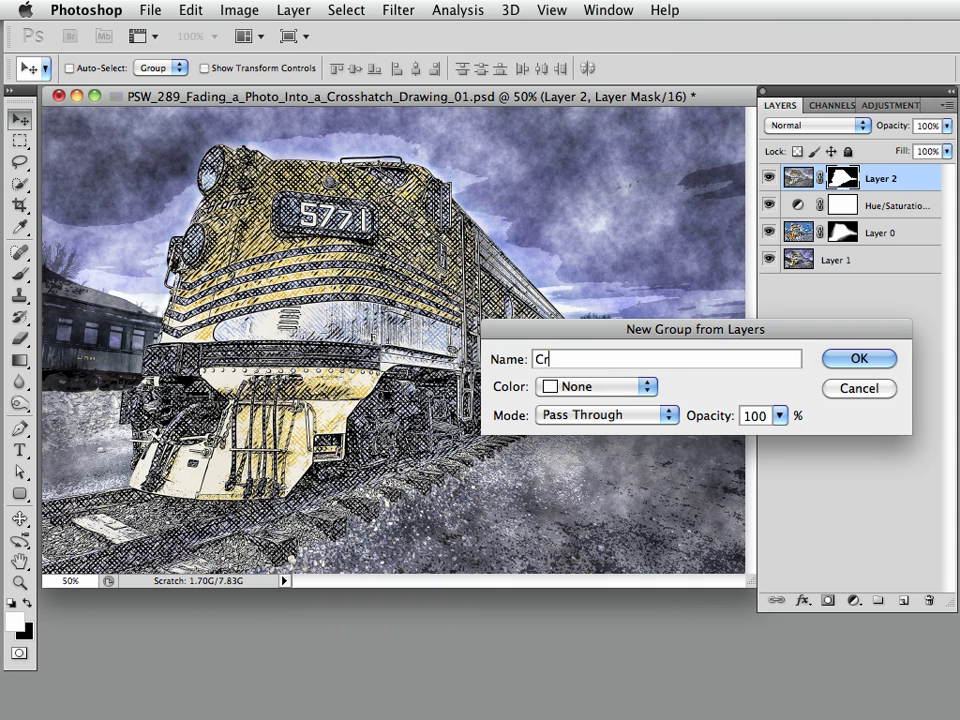
{"action": "type", "text": "osshatch"}
{"action": "key", "text": "Return"}
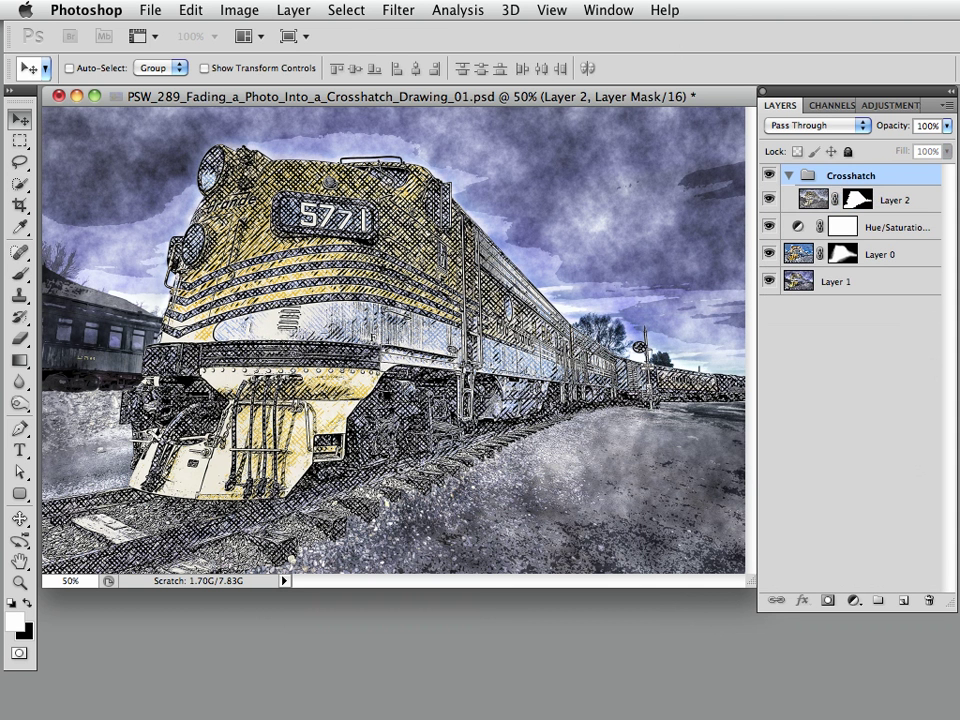
{"action": "left_click", "coordinate": [789, 176]}
{"action": "left_click", "coordinate": [789, 176]}
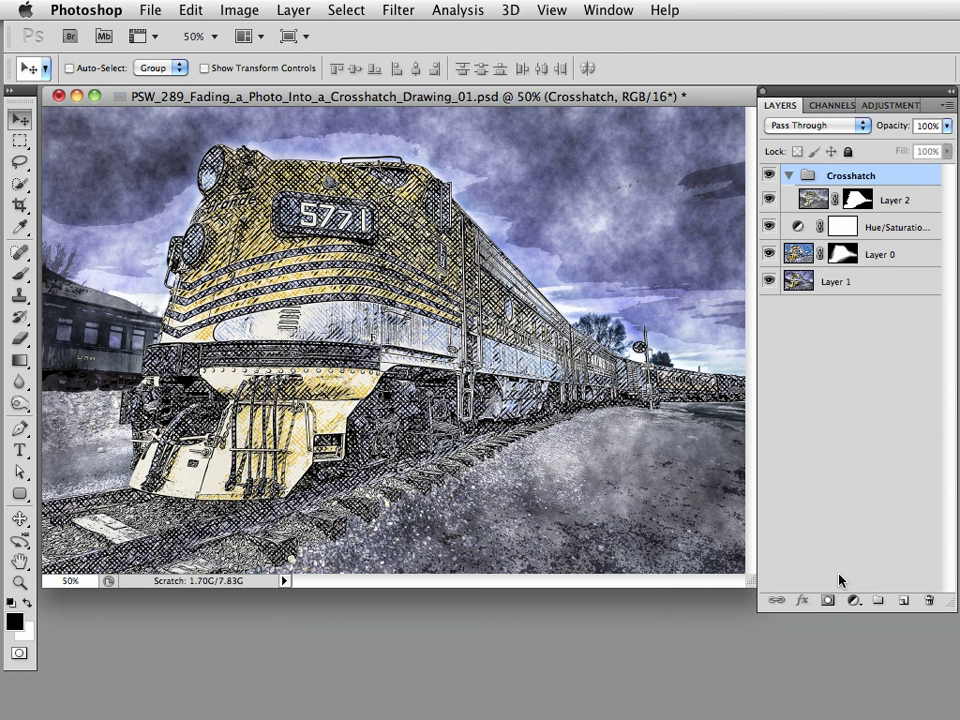
- Add a white layer mask to the Crosshatch group and set up the Gradient tool with the black-to-white preset
{"action": "left_click", "coordinate": [828, 601]}
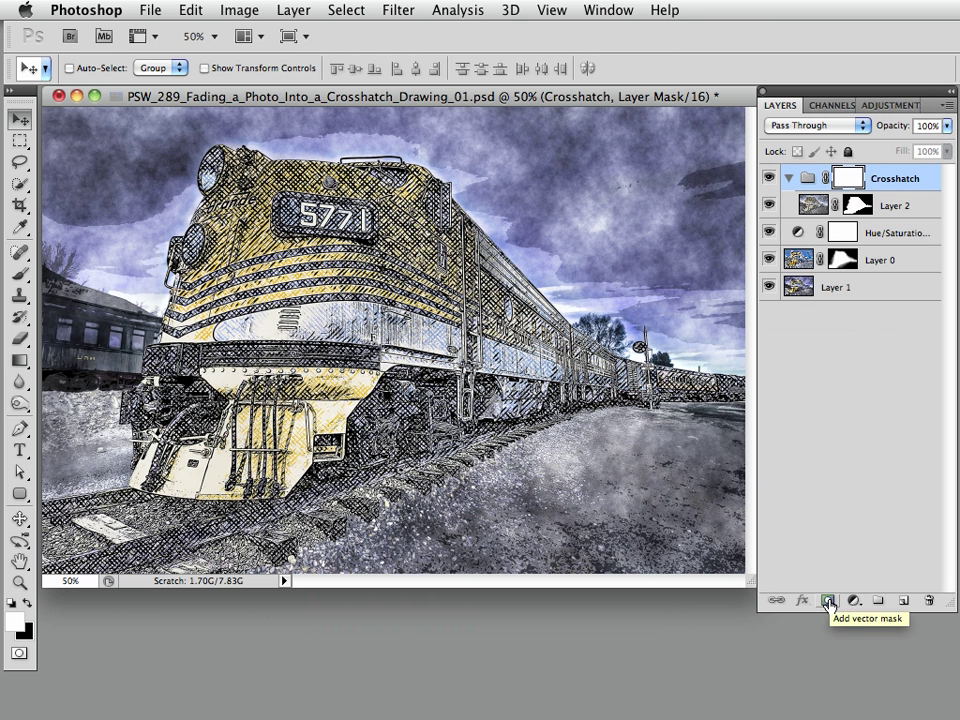
{"action": "left_click", "coordinate": [20, 362]}
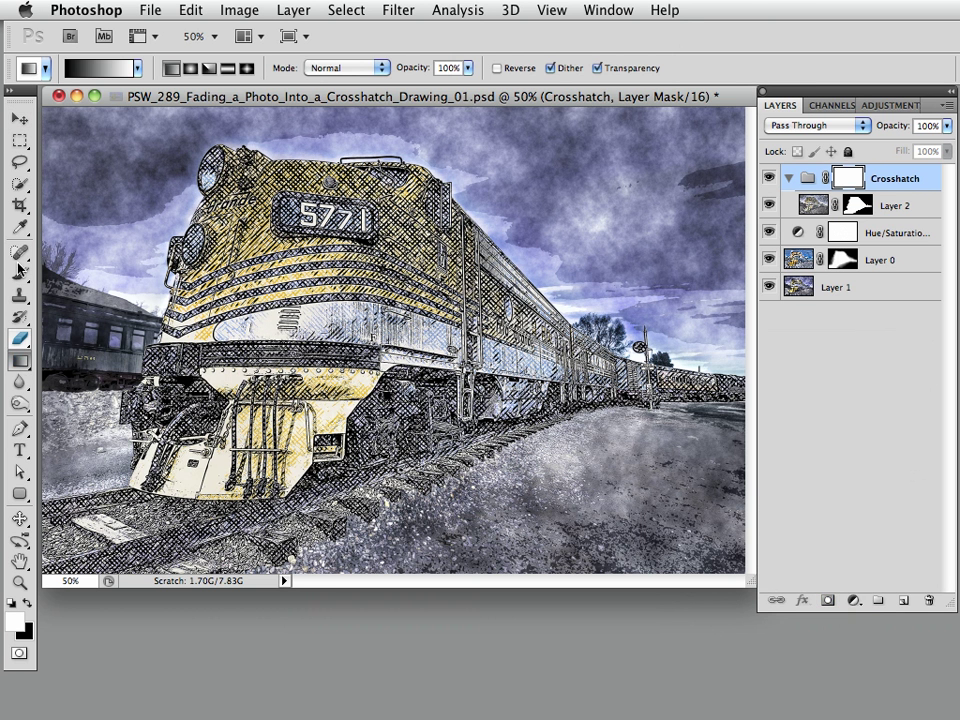
{"action": "left_click", "coordinate": [137, 68]}
{"action": "left_click", "coordinate": [98, 104]}
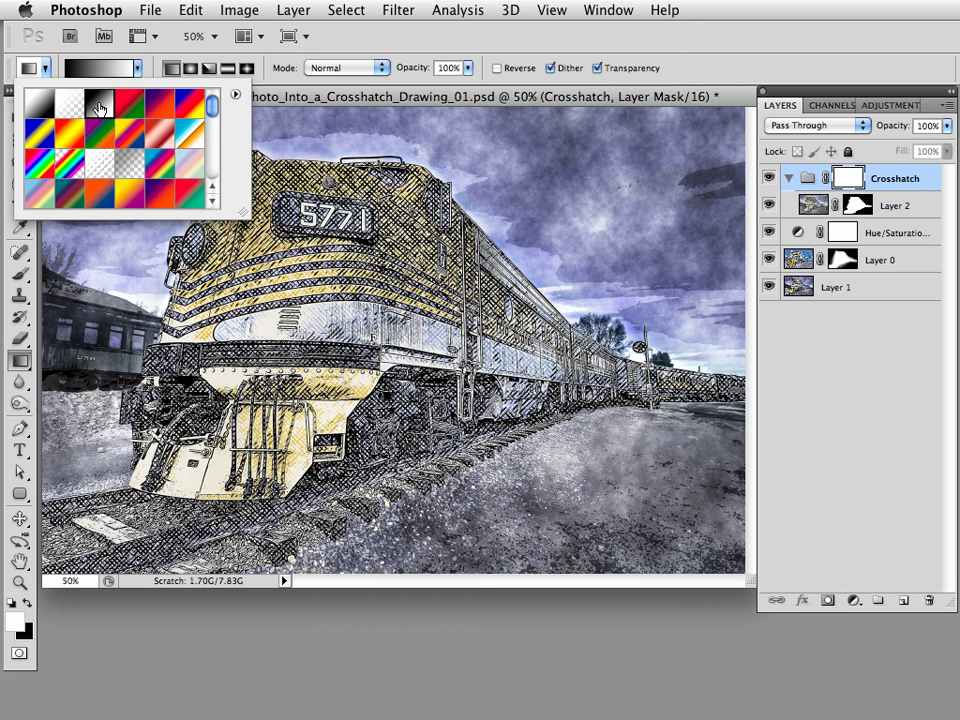
{"action": "left_click", "coordinate": [100, 66]}
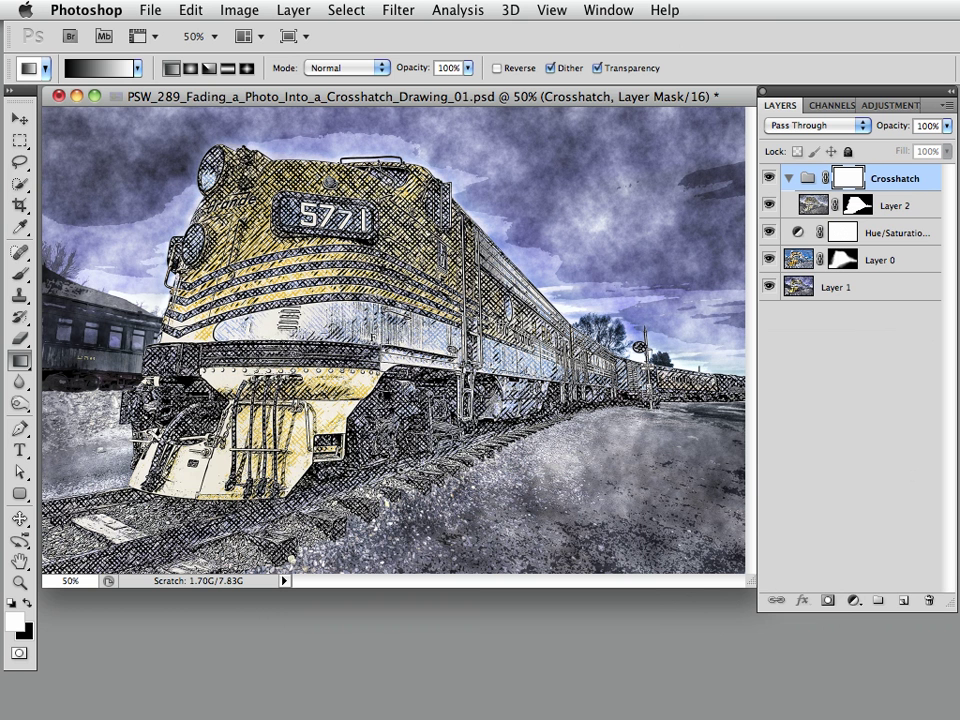
{"action": "left_click_drag", "start_coordinate": [420, 330], "coordinate": [633, 133]}
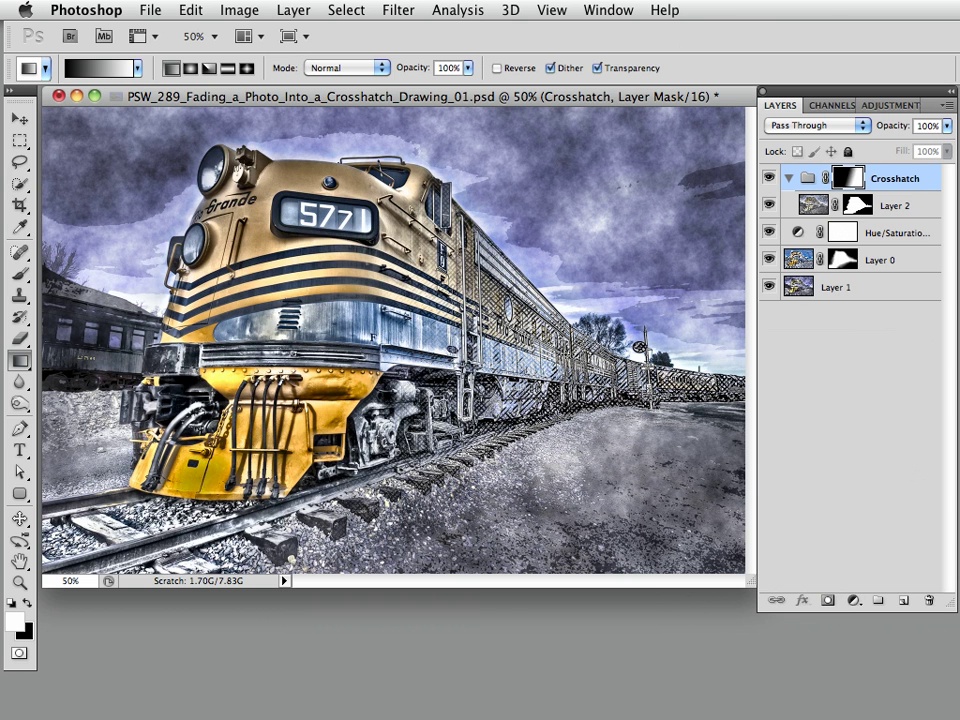
{"action": "key", "text": "ctrl+z"}
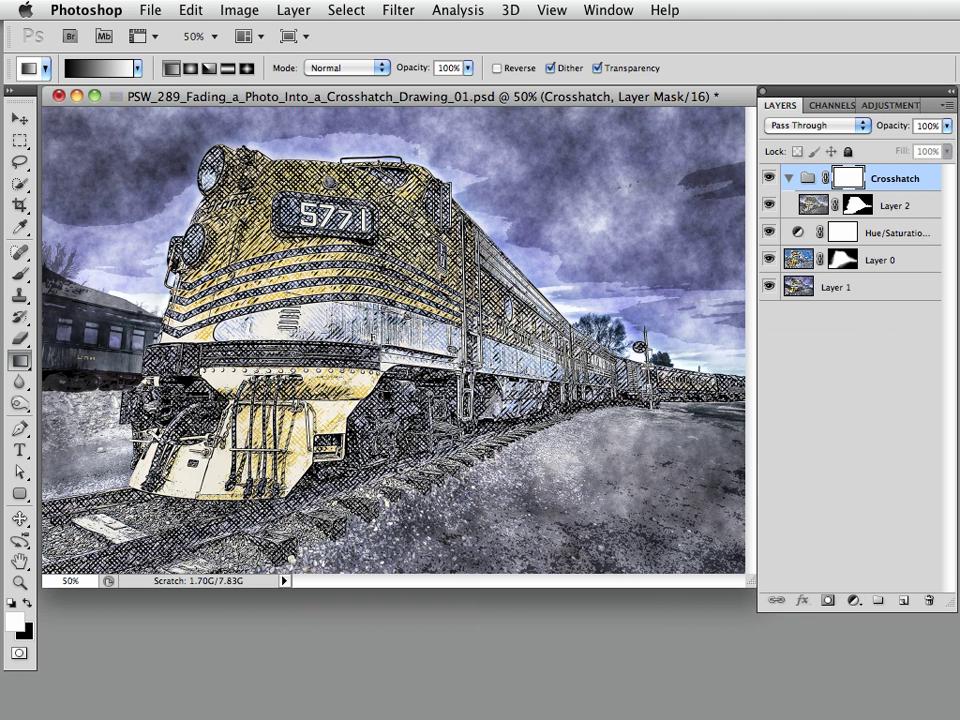
{"action": "left_click_drag", "start_coordinate": [260, 229], "coordinate": [637, 133]}
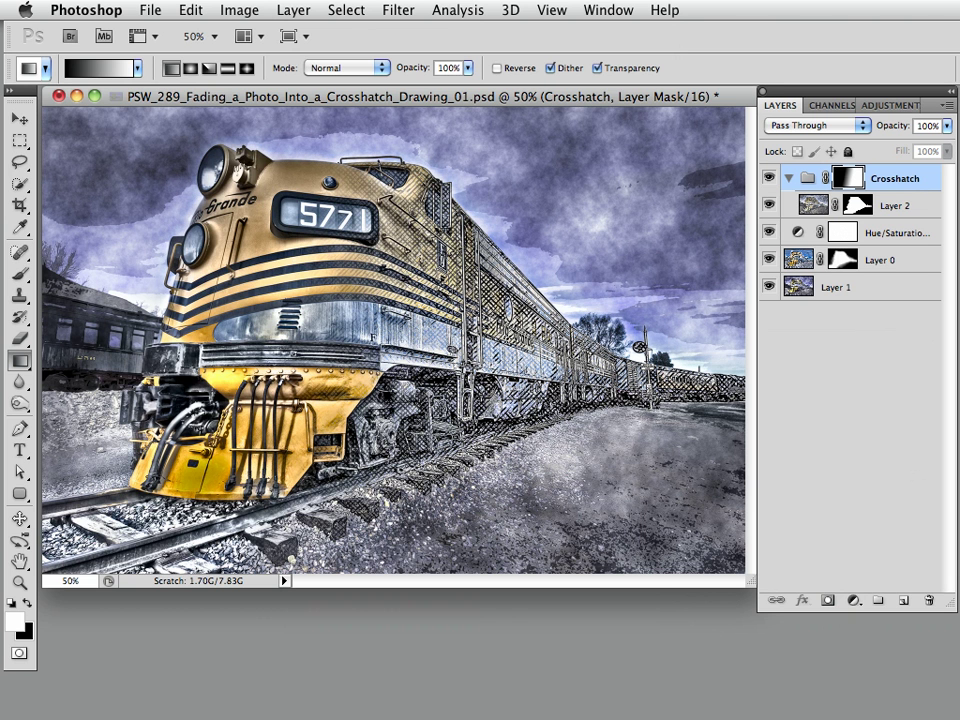
{"action": "key", "text": "ctrl+z"}
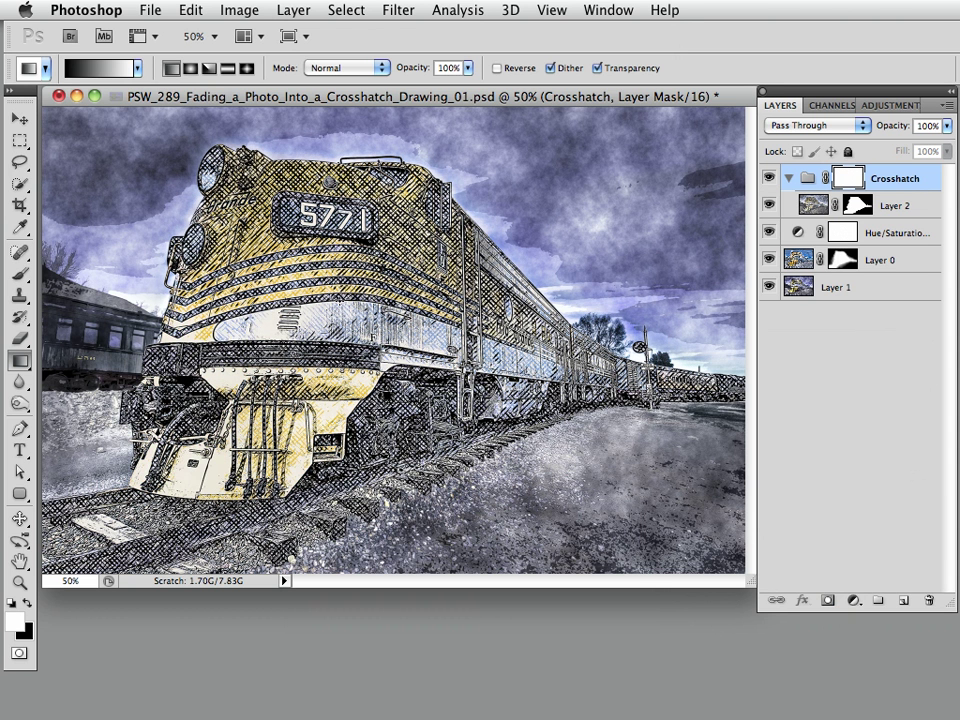
- Draw a black-to-white gradient on the Crosshatch group's mask from the engine's front toward the rear cars and inspect the fade up close
{"action": "left_click_drag", "start_coordinate": [228, 214], "coordinate": [411, 262]}
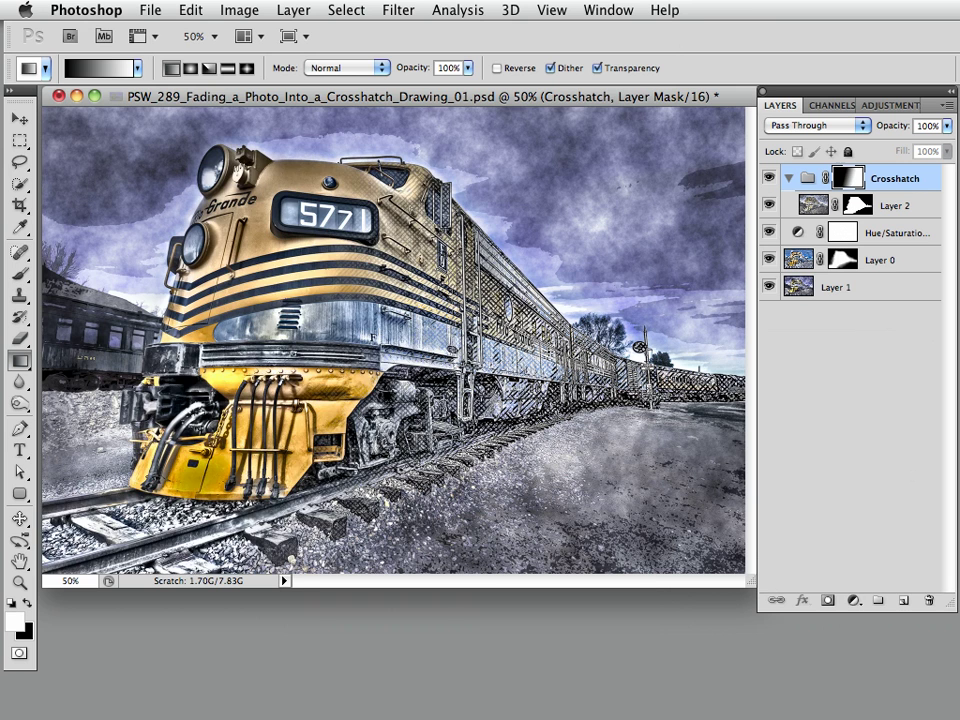
{"action": "key", "text": "ctrl+plus"}
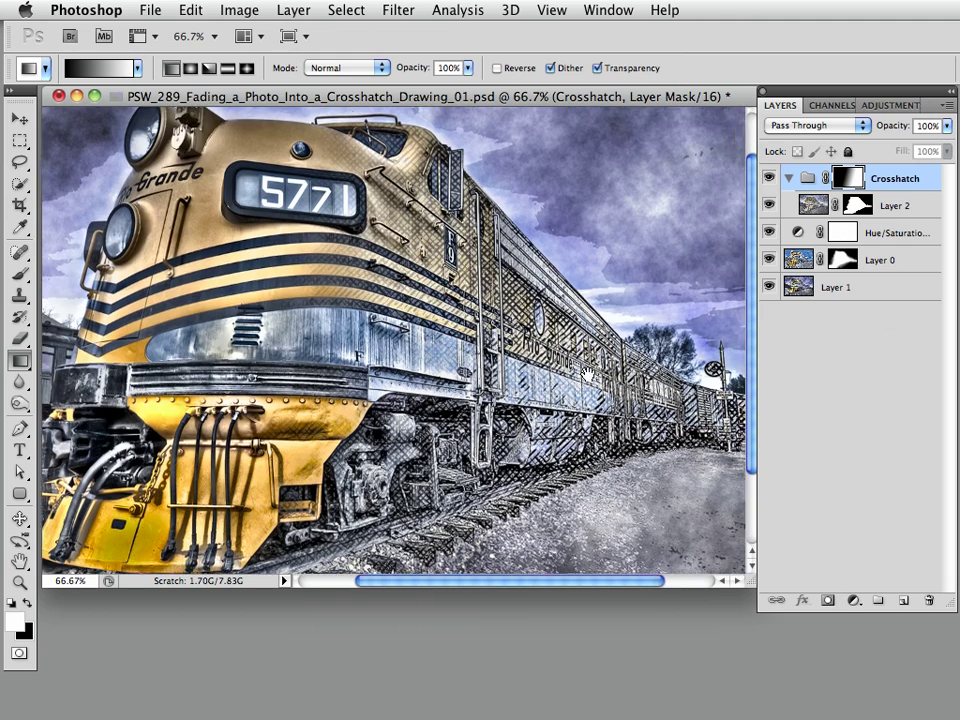
{"action": "key", "text": "ctrl+plus"}
{"action": "left_click", "coordinate": [423, 348], "text": "alt"}
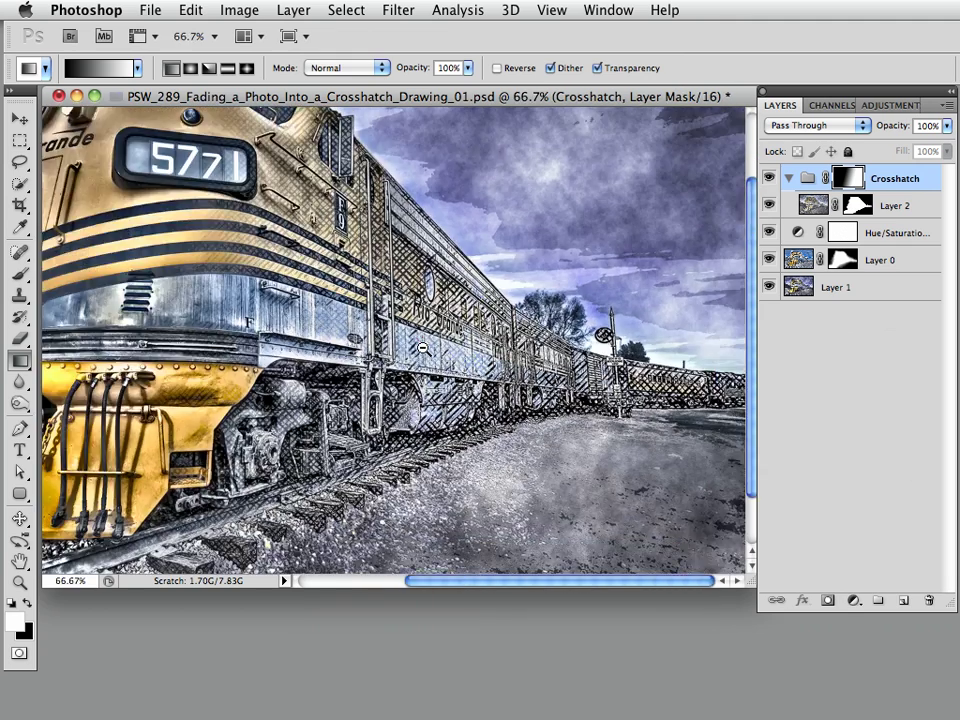
{"action": "left_click", "coordinate": [423, 348], "text": "alt"}
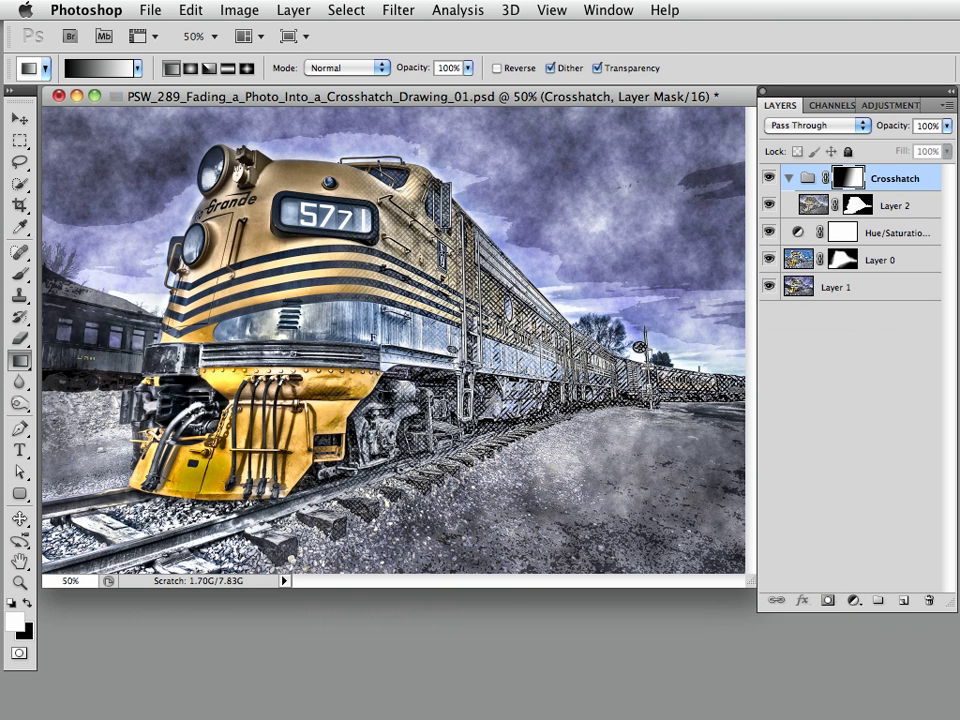
- View Layer 2's mask and the Crosshatch group's gradient mask on their own, then return to the full image
{"action": "left_click", "coordinate": [857, 205], "text": "alt"}
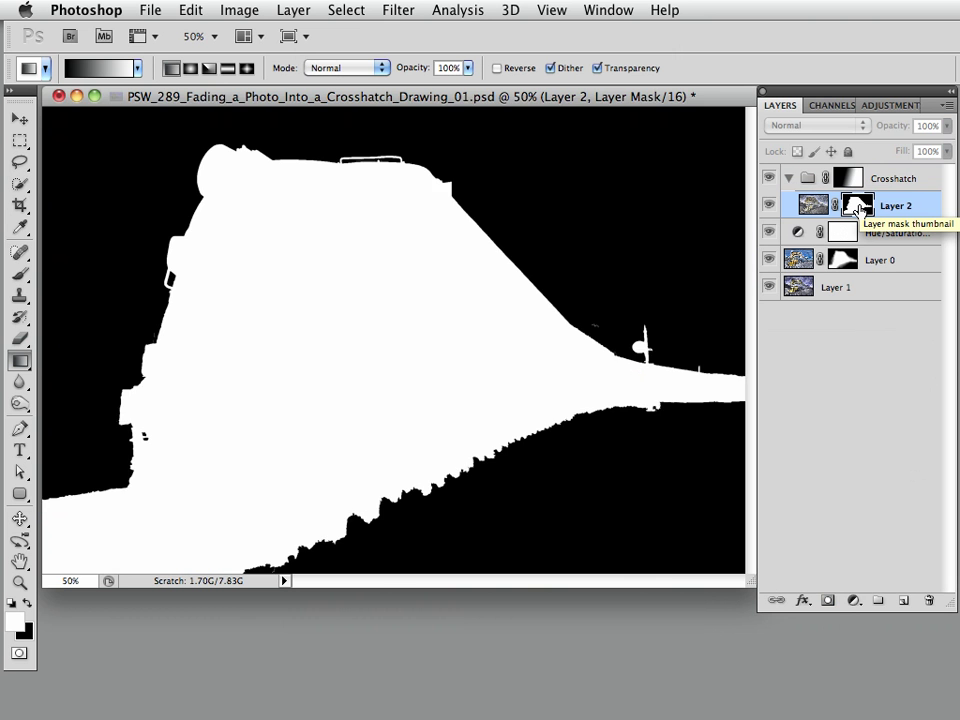
{"action": "left_click", "coordinate": [857, 207], "text": "alt"}
{"action": "left_click", "coordinate": [847, 180], "text": "alt"}
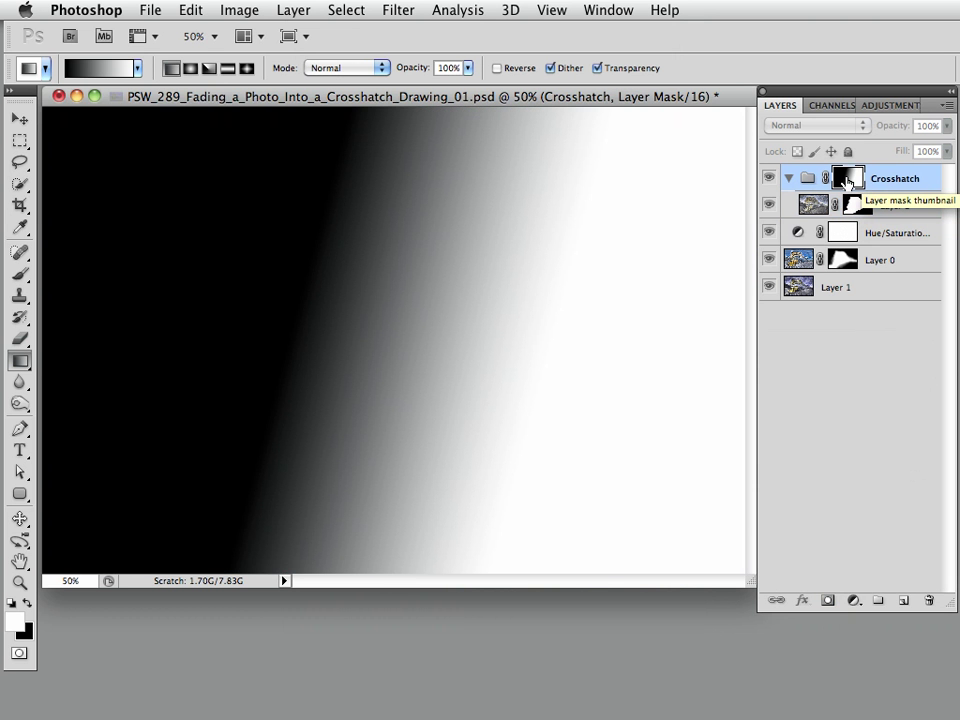
{"action": "left_click", "coordinate": [847, 180], "text": "alt"}
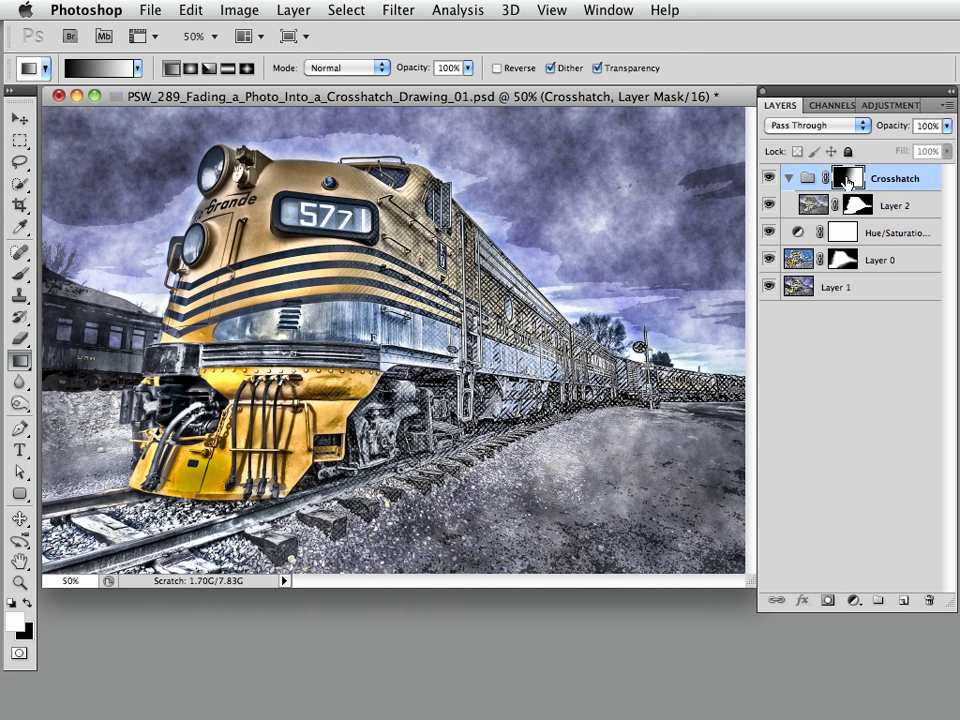
- Show Layer 1, Layer 0 and Layer 2 in isolation one after another, leaving all layers visible
{"action": "left_click", "coordinate": [770, 288], "text": "alt"}
{"action": "left_click", "coordinate": [770, 288], "text": "alt"}
{"action": "left_click", "coordinate": [770, 260], "text": "alt"}
{"action": "left_click", "coordinate": [770, 260], "text": "alt"}
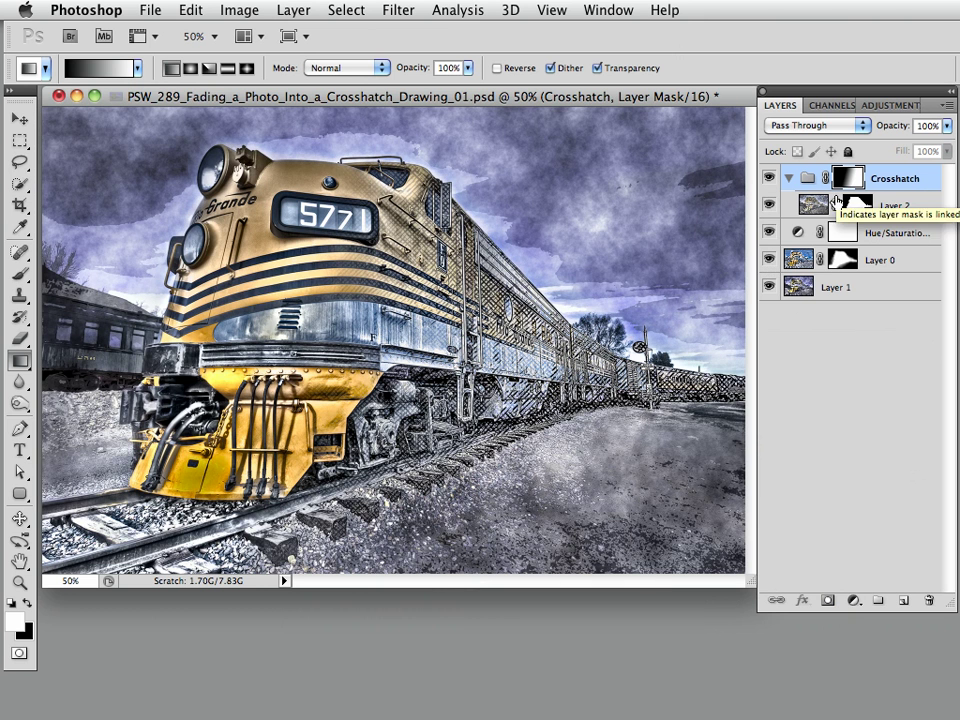
{"action": "left_click", "coordinate": [770, 205], "text": "alt"}
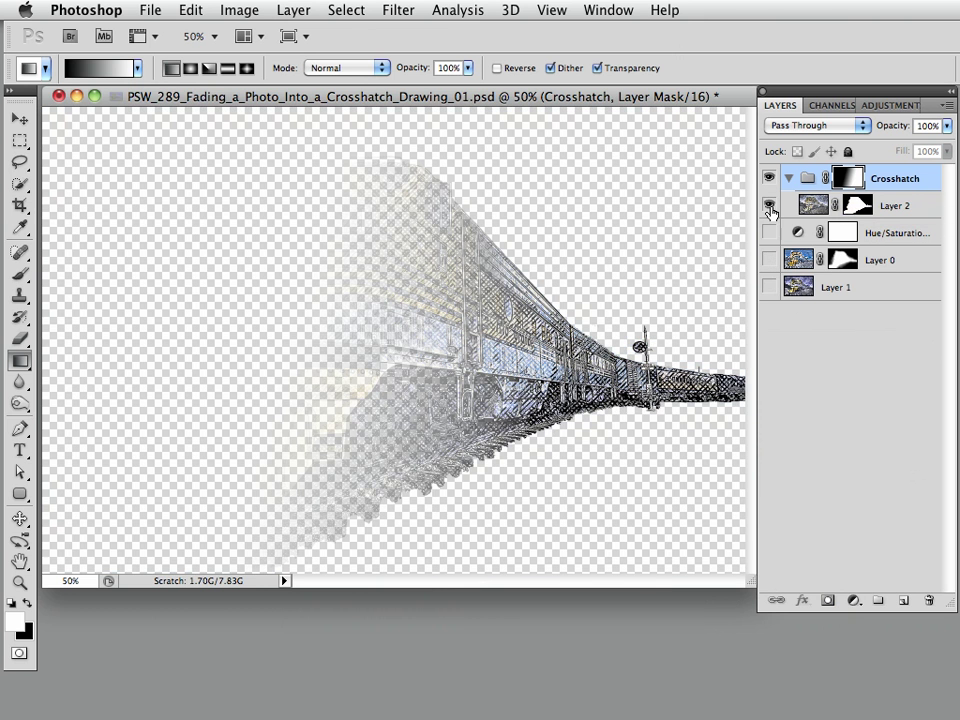
{"action": "left_click", "coordinate": [770, 206], "text": "alt"}
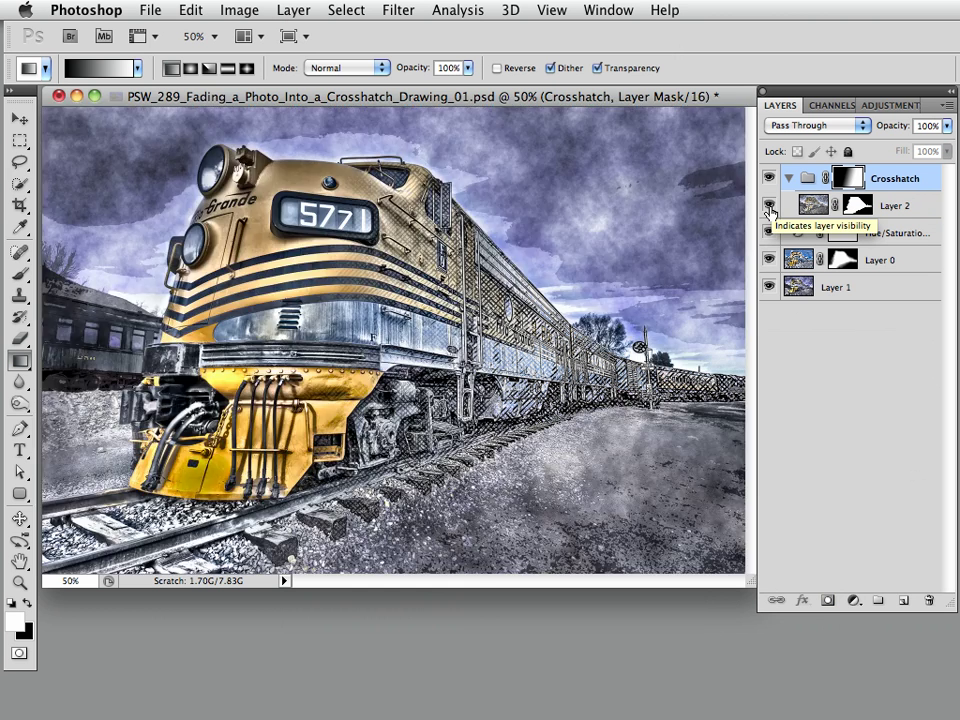
{"action": "left_click", "coordinate": [770, 206], "text": "alt"}
{"action": "left_click", "coordinate": [770, 206], "text": "alt"}
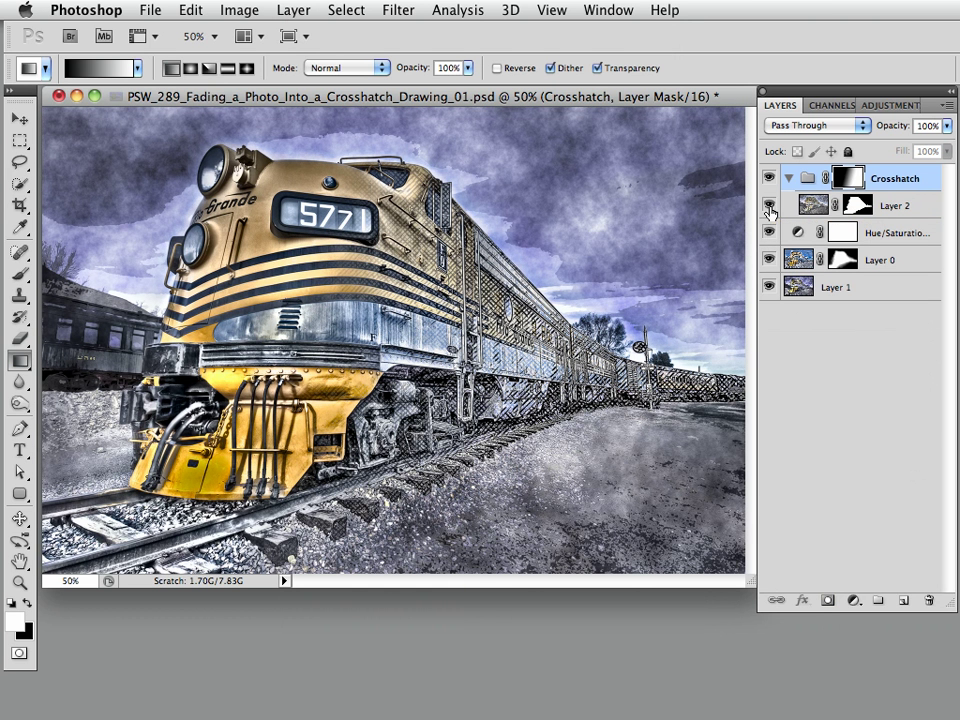